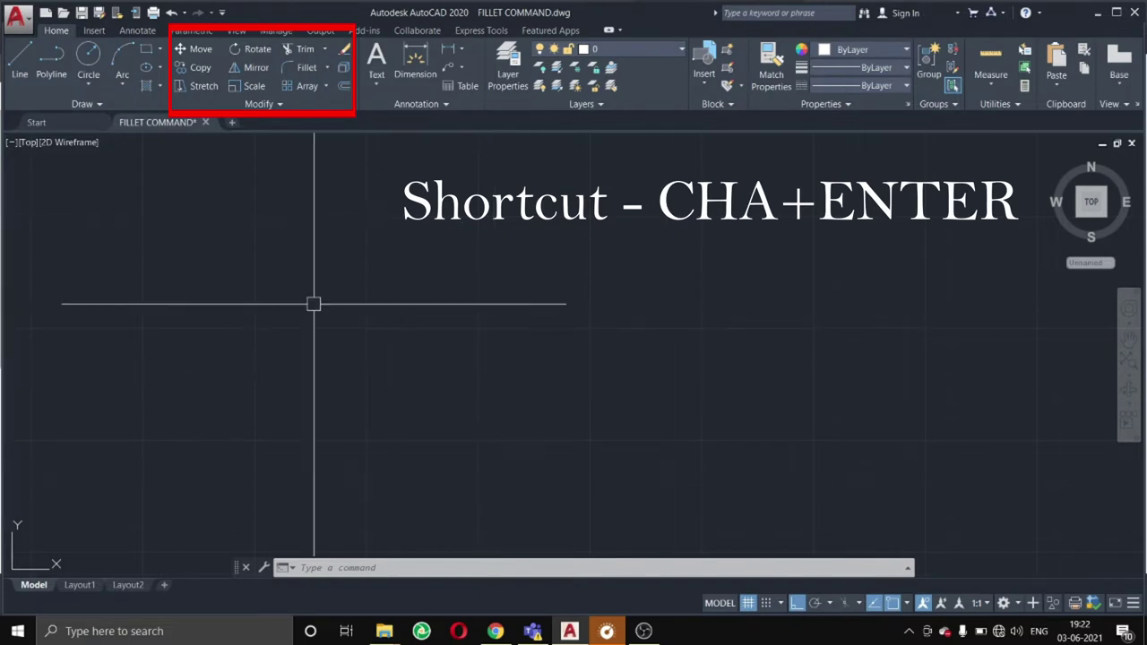
Browse the corner-editing tools, then briefly start and cancel the CHAMFER command.
{"action": "left_click", "coordinate": [327, 69]}
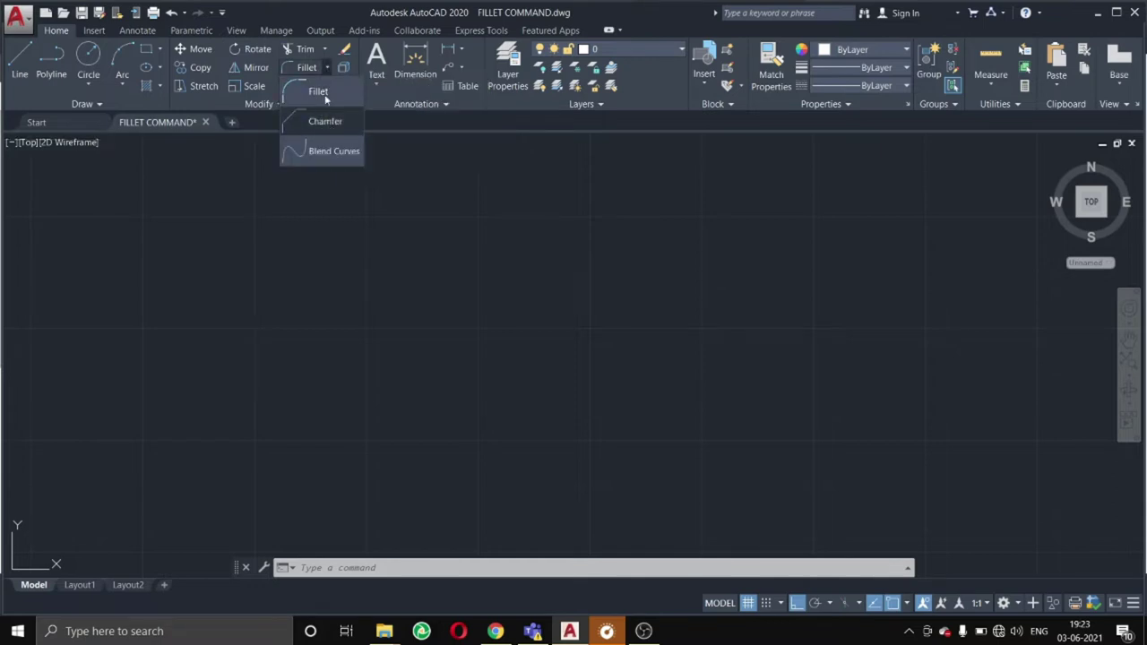
{"action": "left_click", "coordinate": [424, 181]}
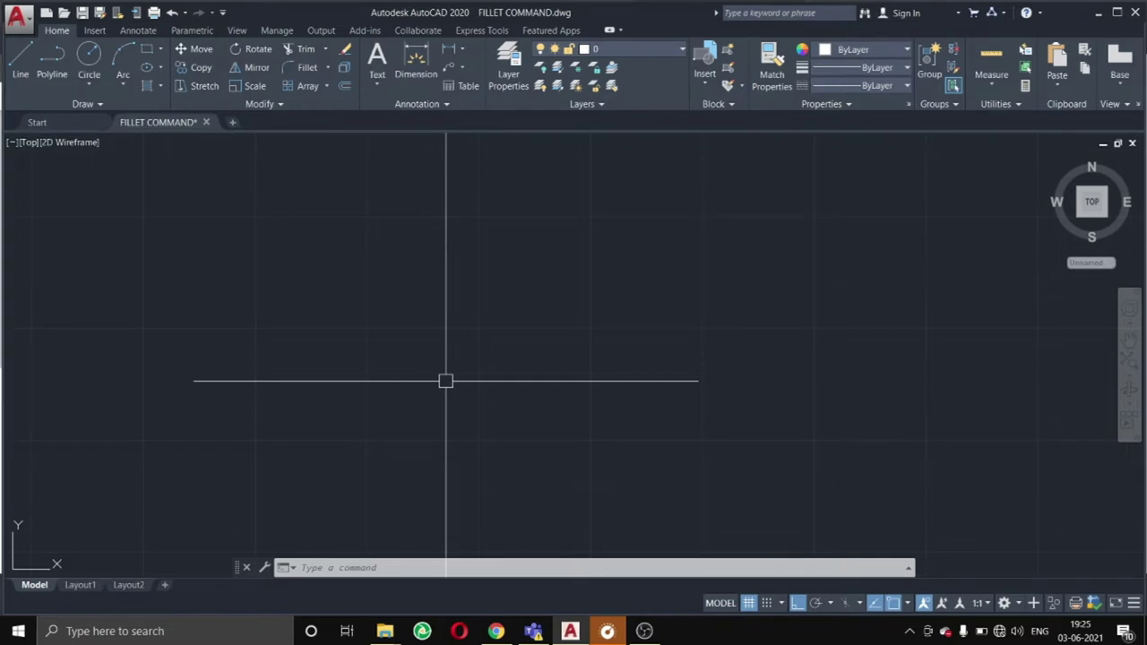
{"action": "mouse_move", "coordinate": [446, 381]}
{"action": "middle_mouse_down"}
{"action": "mouse_move", "coordinate": [331, 507]}
{"action": "mouse_move", "coordinate": [294, 487]}
{"action": "middle_mouse_up"}
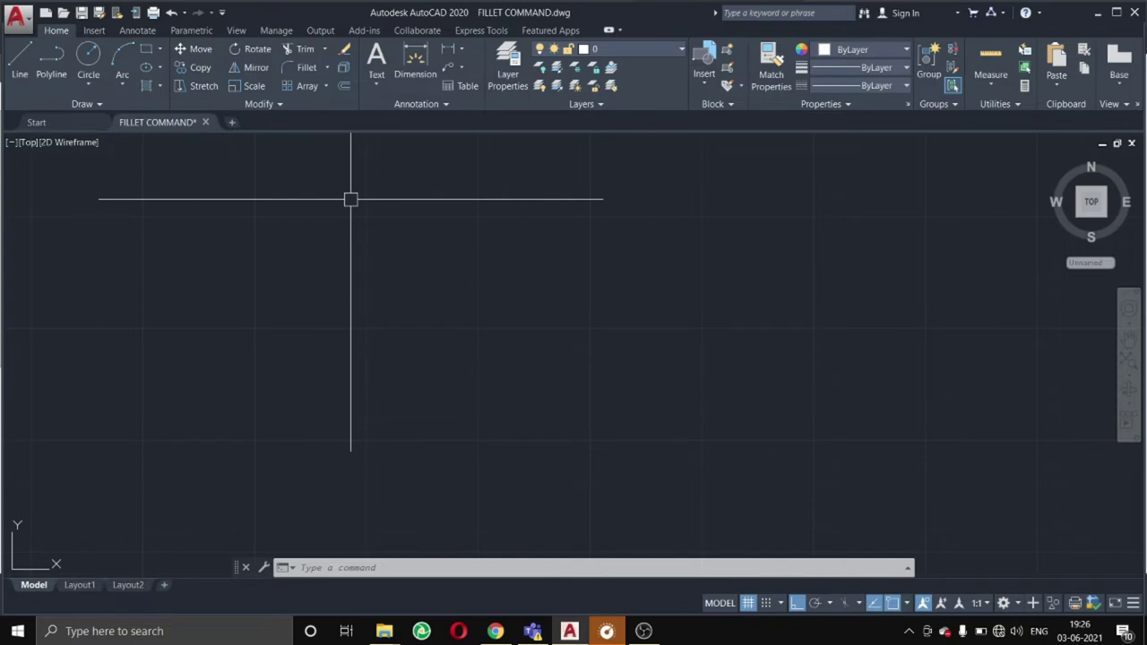
{"action": "left_click", "coordinate": [328, 69]}
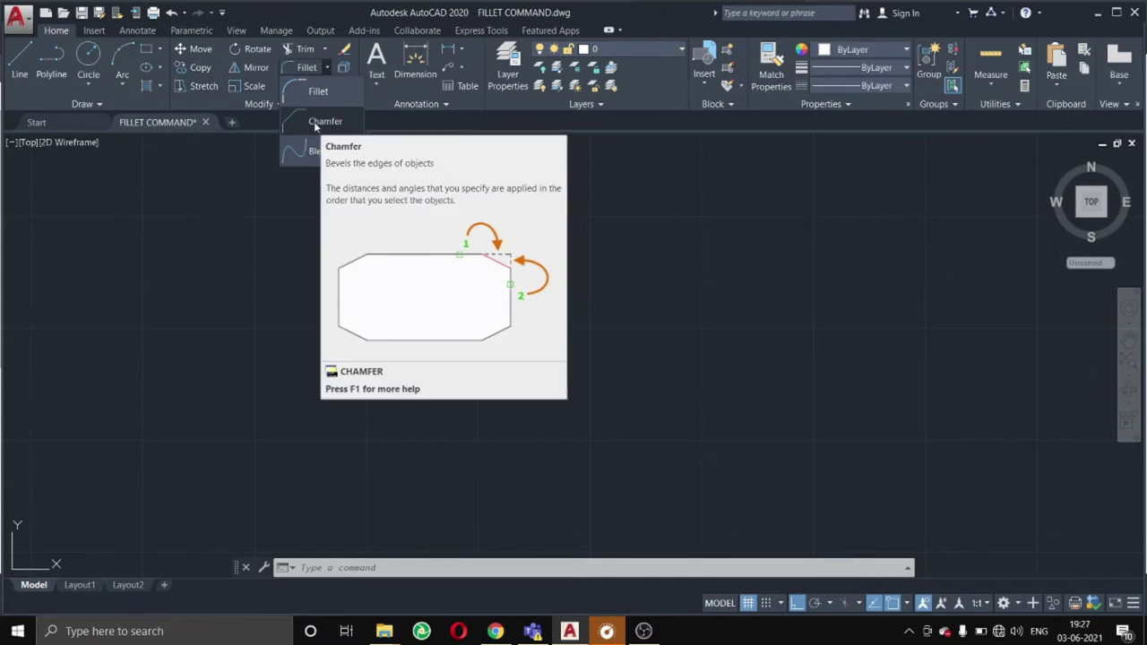
{"action": "type", "text": "CH"}
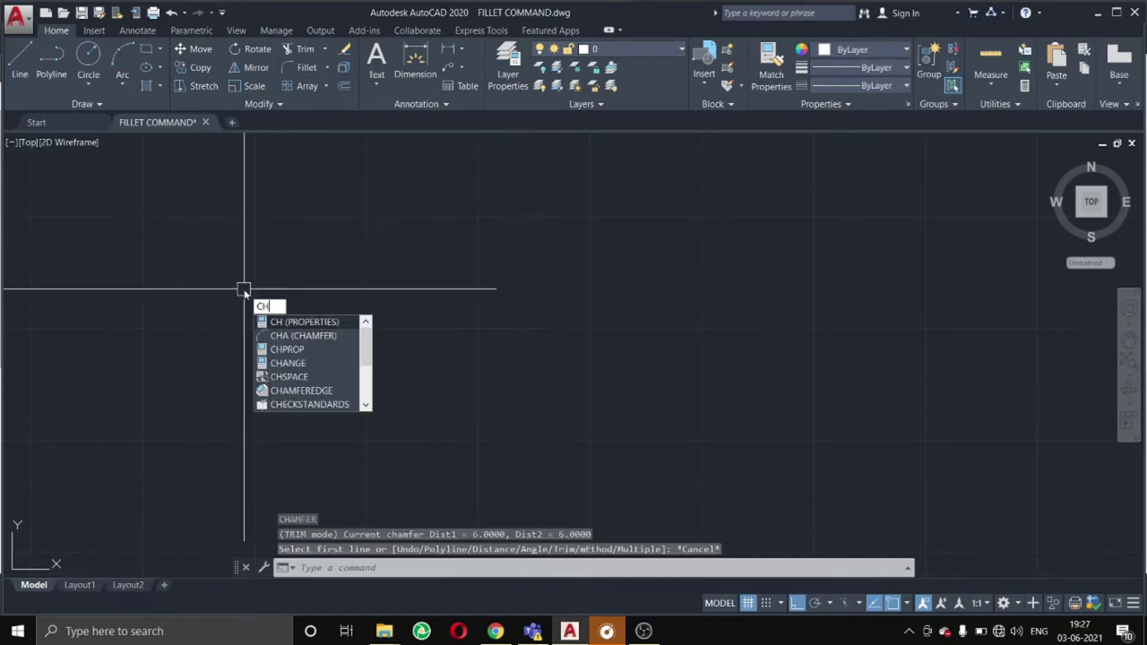
{"action": "type", "text": "A"}
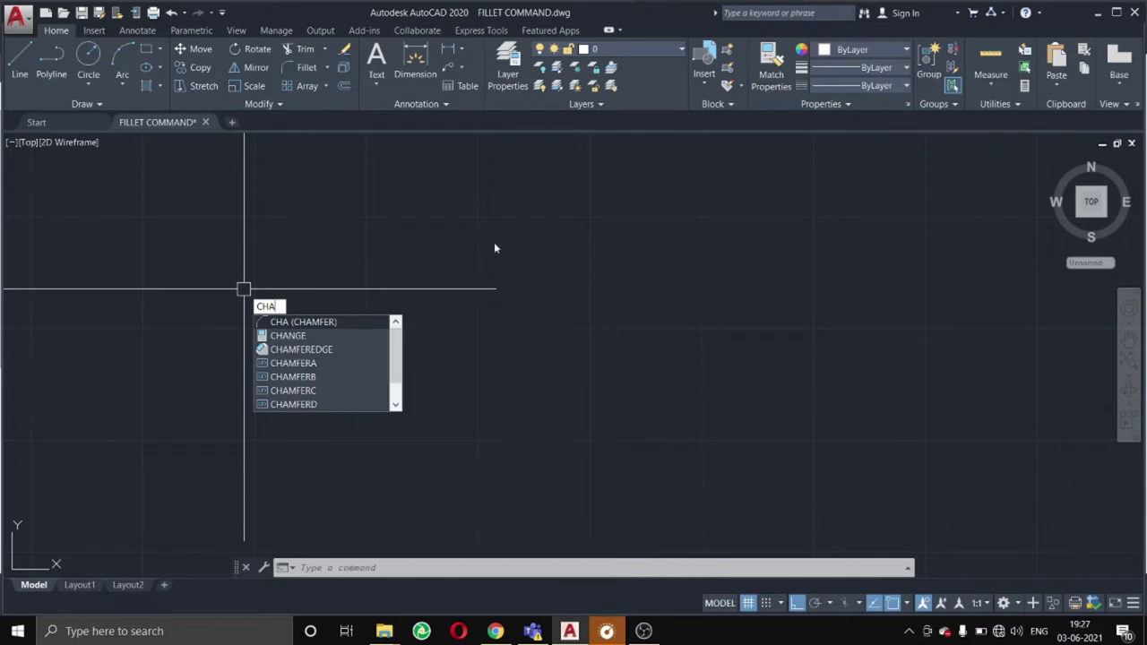
{"action": "key", "text": "Return"}
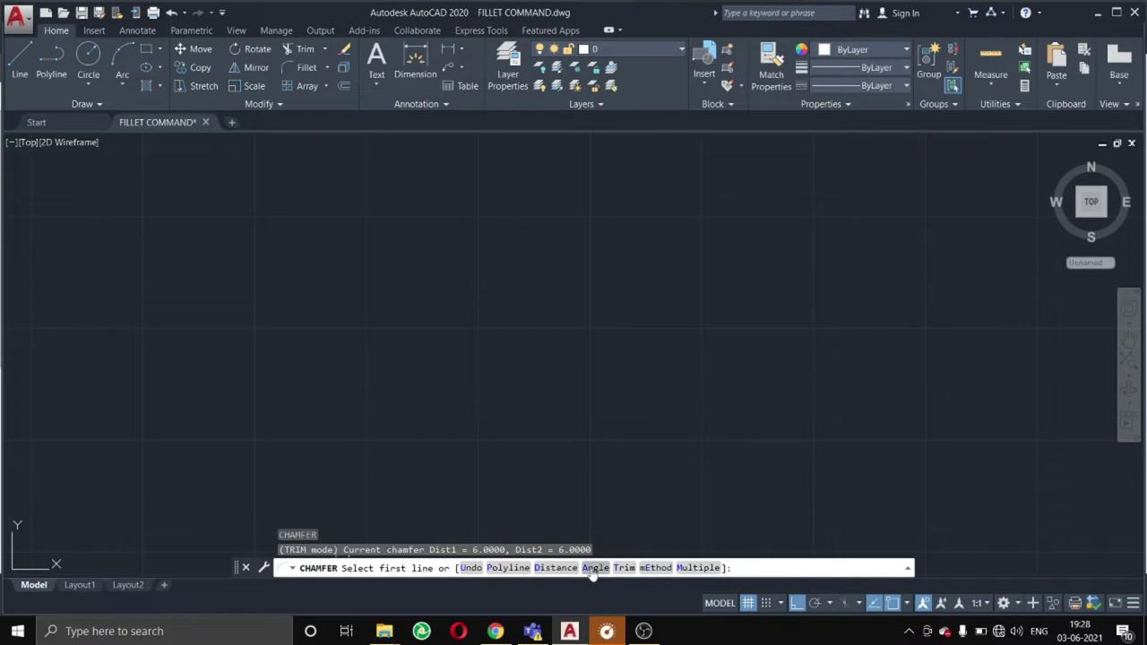
{"action": "key", "text": "Escape"}
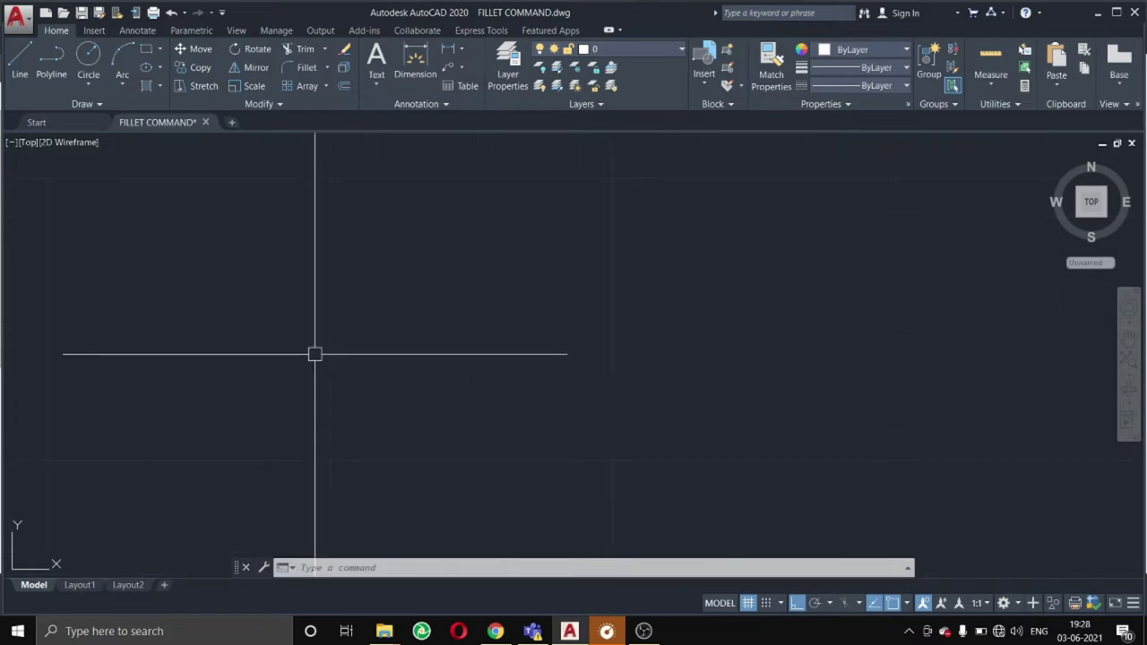
Draw a rectangle on the left side of the drawing with REC.
{"action": "type", "text": "REC"}
{"action": "key", "text": "Escape"}
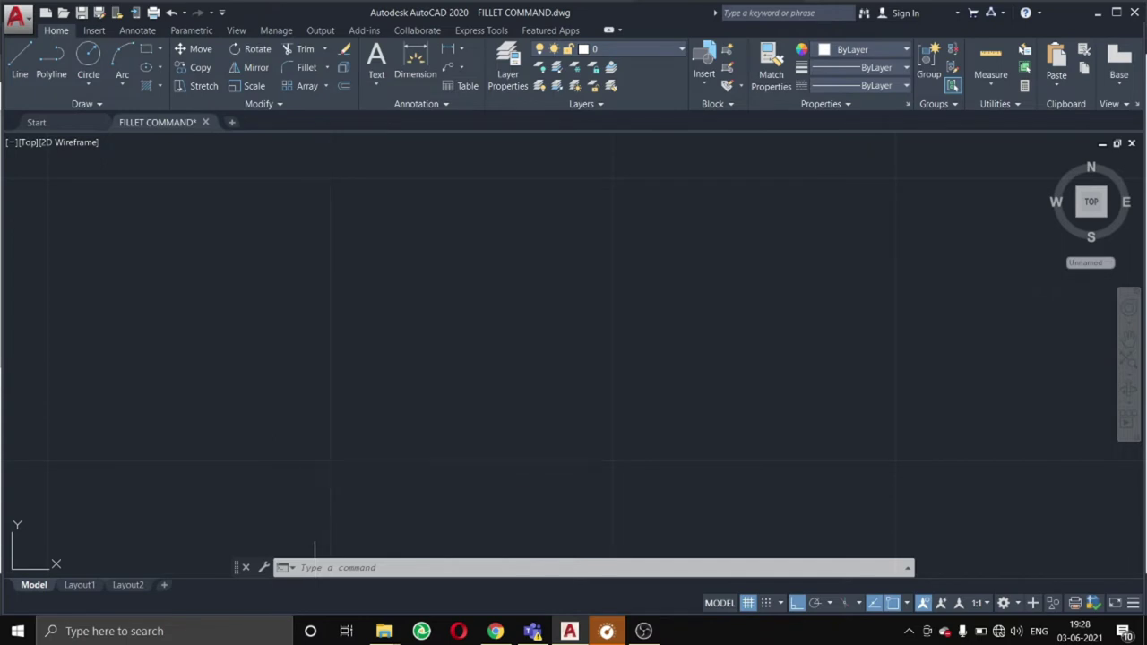
{"action": "key", "text": "Return"}
{"action": "left_click", "coordinate": [149, 311]}
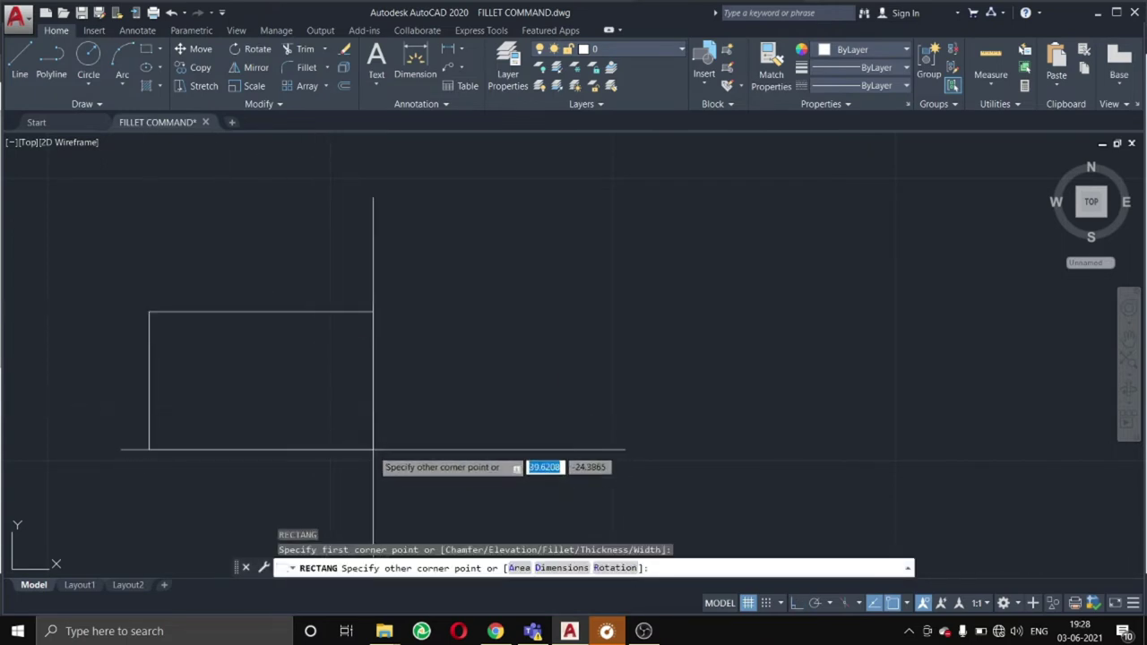
{"action": "left_click", "coordinate": [414, 480]}
{"action": "middle_click_drag", "start_coordinate": [536, 416], "coordinate": [553, 400]}
Start the CHAMFER command with the cha alias.
{"action": "key", "text": "Escape"}
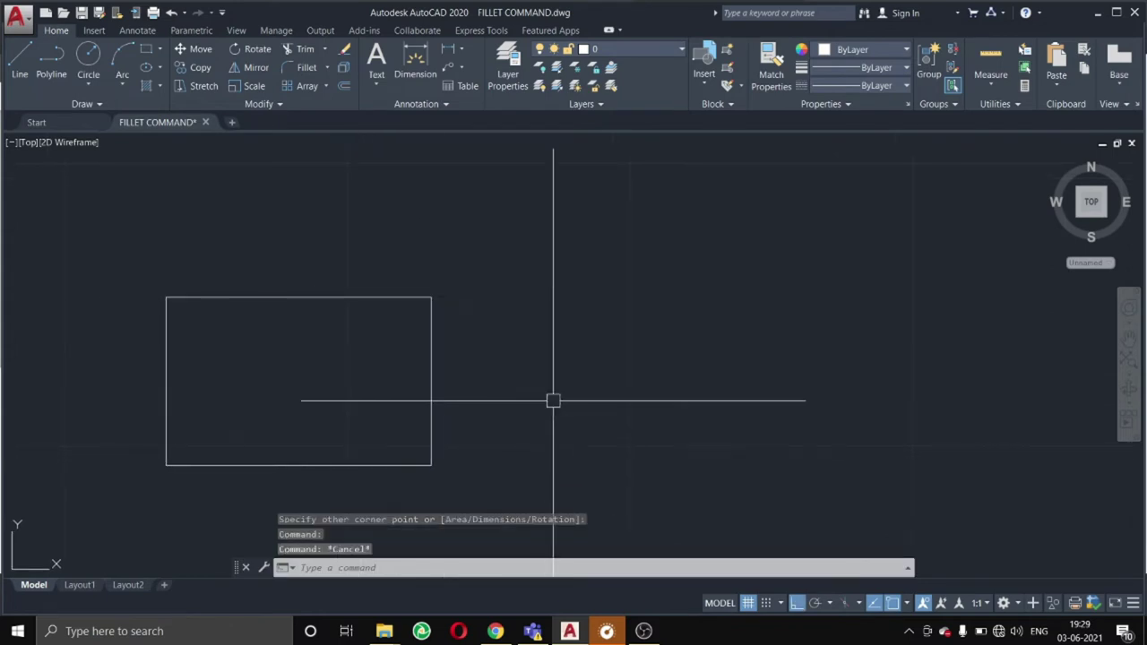
{"action": "type", "text": "cha"}
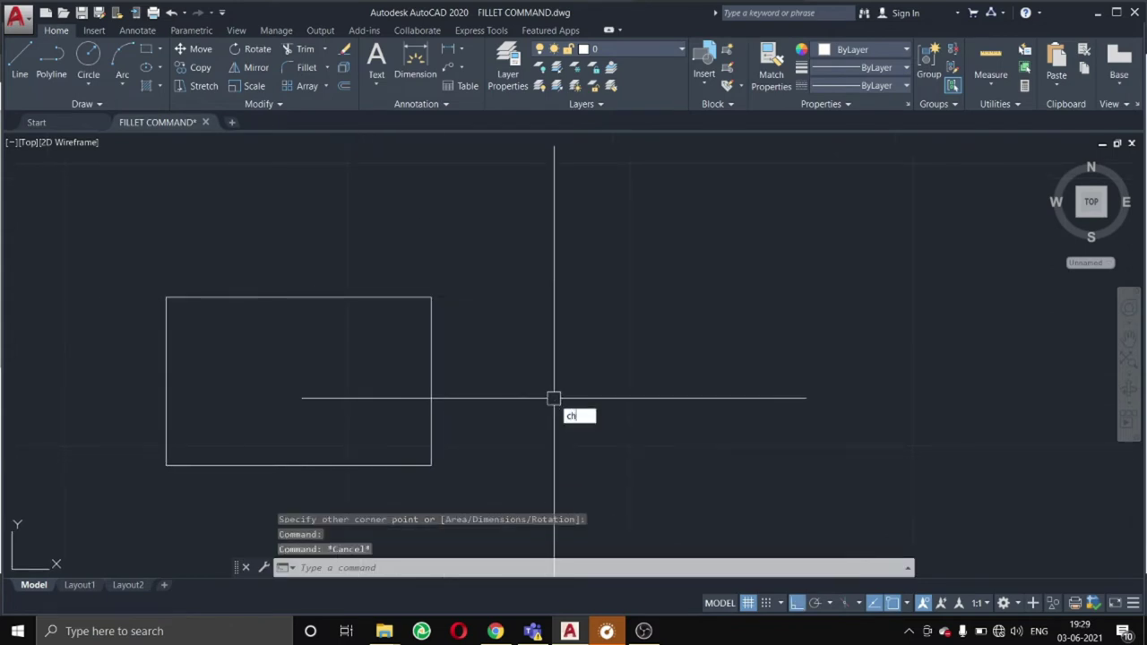
{"action": "key", "text": "Return"}
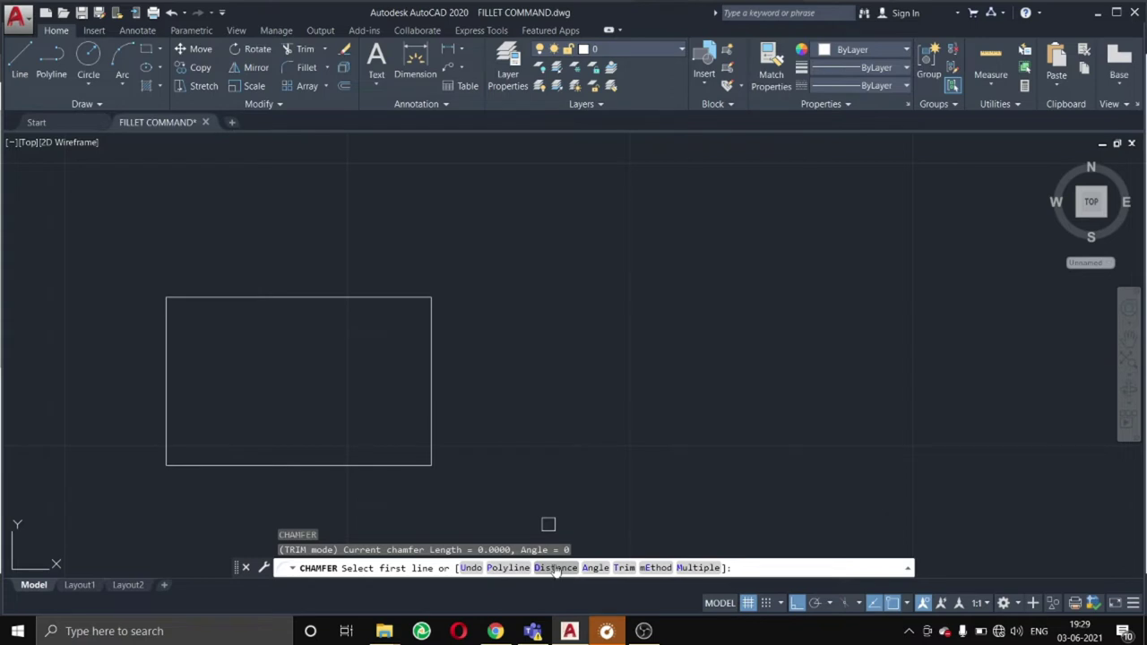
Set both chamfer distances to 8.
{"action": "left_click", "coordinate": [556, 568]}
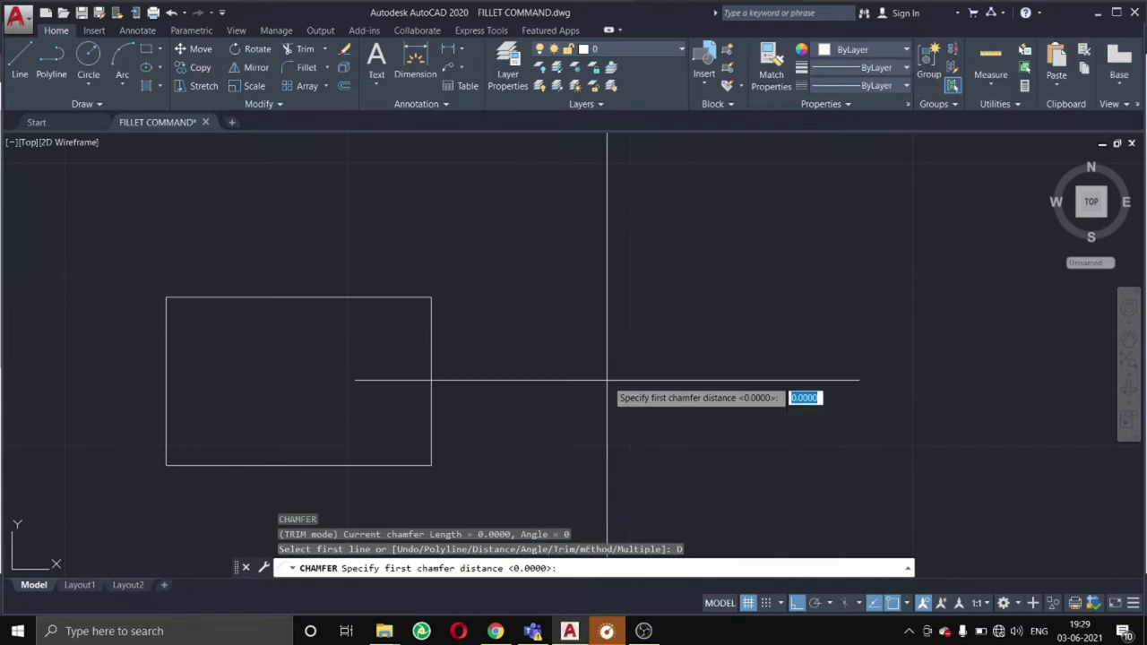
{"action": "type", "text": "8"}
{"action": "key", "text": "Return"}
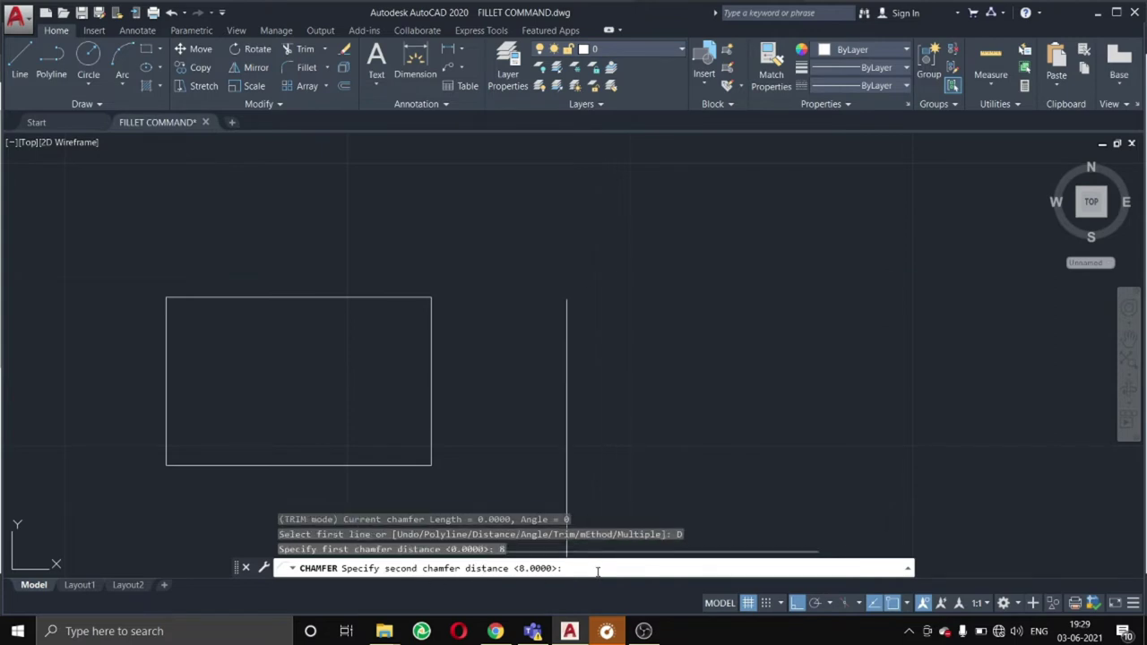
{"action": "key", "text": "Return"}
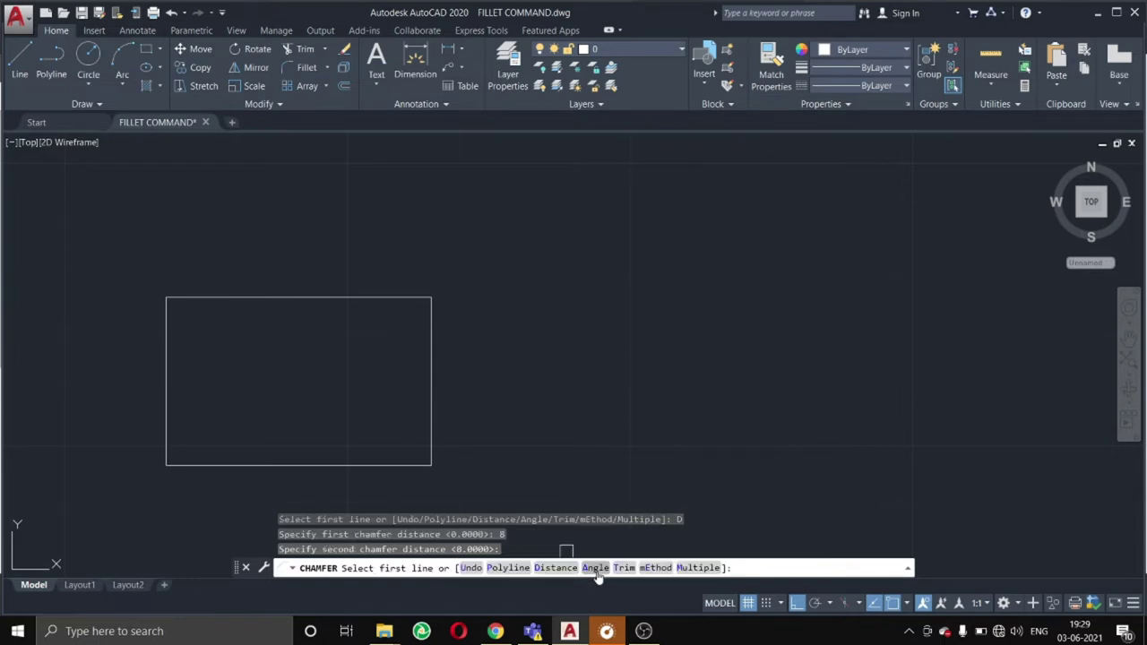
Chamfer the bottom-right, top-right, top-left and bottom-left corners of the rectangle.
{"action": "left_click", "coordinate": [352, 467]}
{"action": "left_click", "coordinate": [432, 404]}
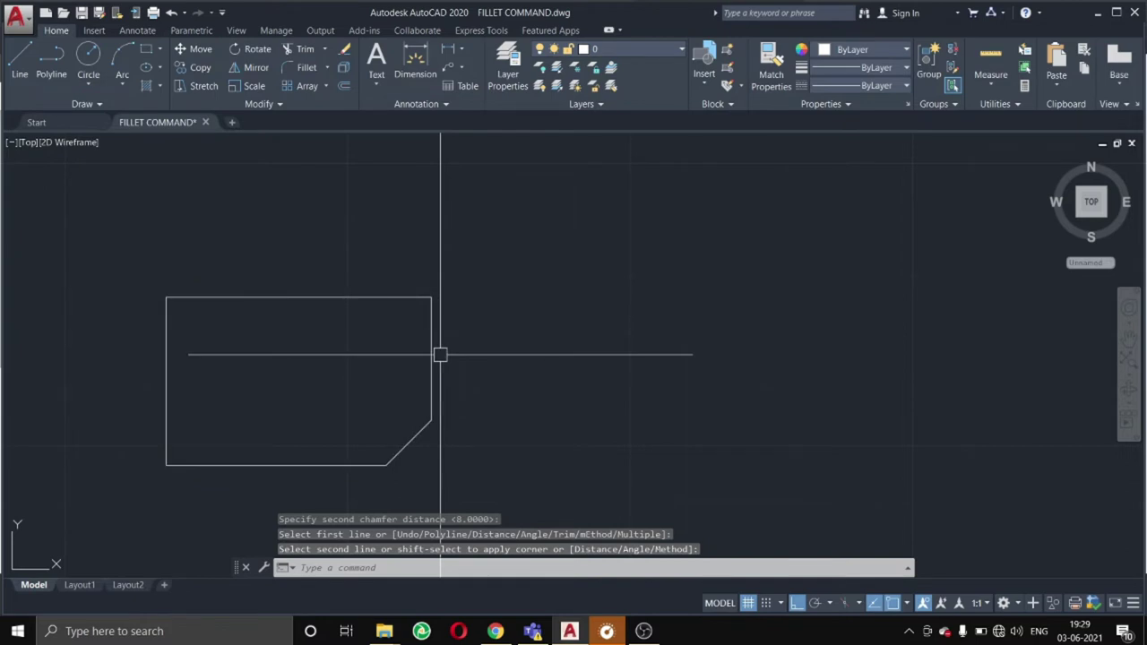
{"action": "key", "text": "Return"}
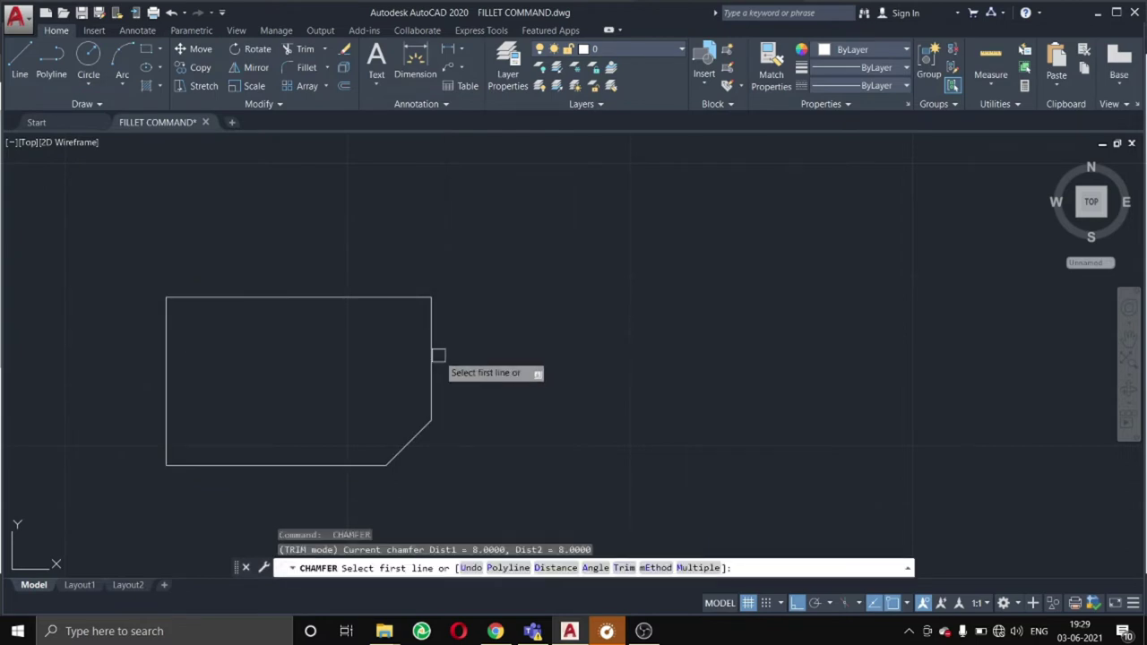
{"action": "left_click", "coordinate": [431, 355]}
{"action": "left_click", "coordinate": [333, 297]}
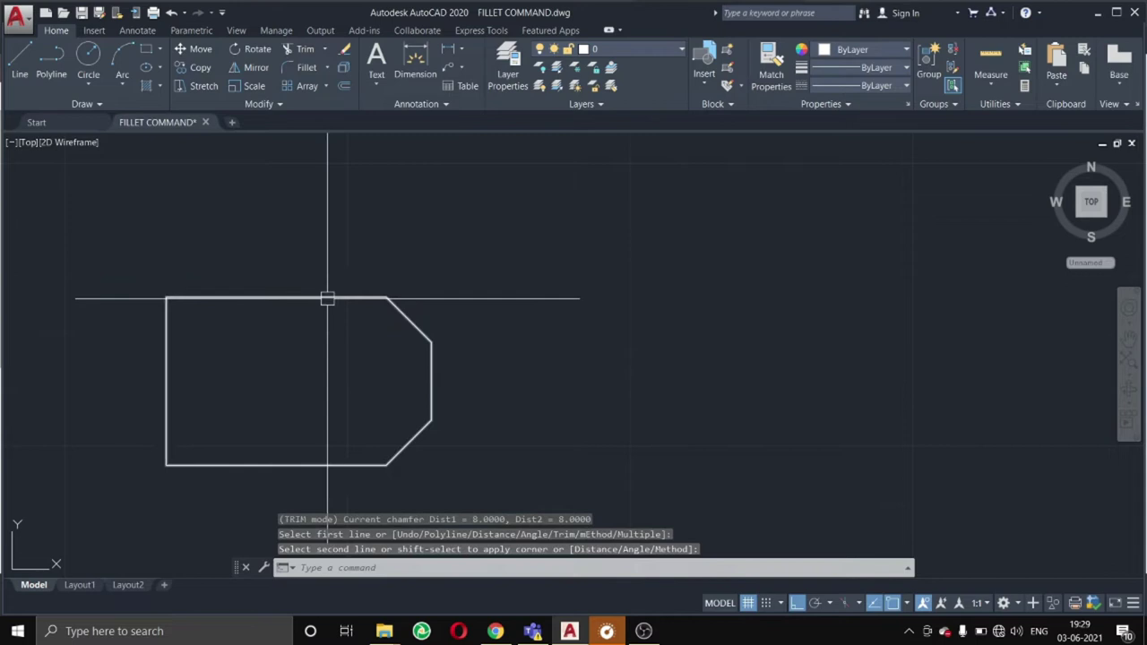
{"action": "key", "text": "Return"}
{"action": "left_click", "coordinate": [225, 298]}
{"action": "left_click", "coordinate": [166, 340]}
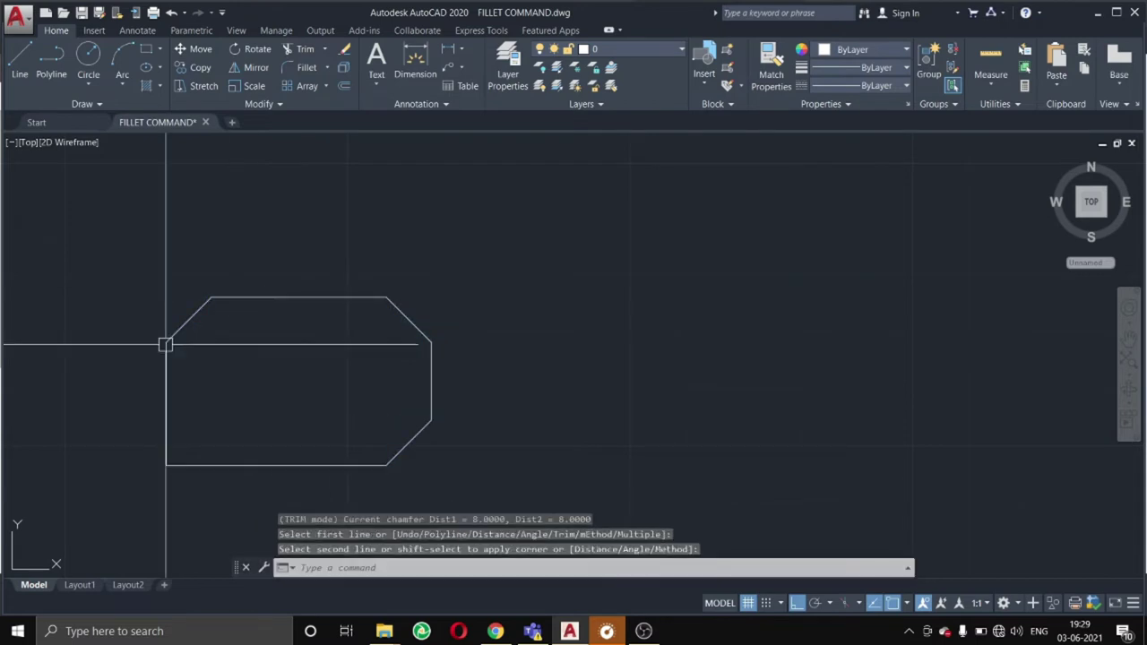
{"action": "key", "text": "Return"}
{"action": "left_click", "coordinate": [168, 406]}
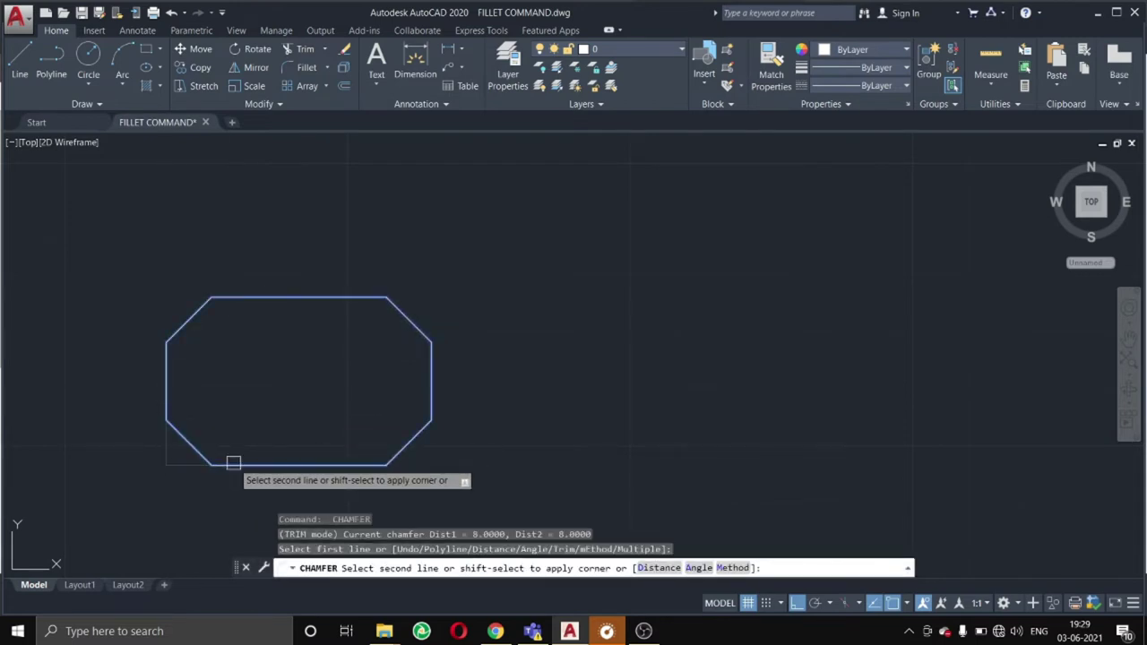
{"action": "left_click", "coordinate": [230, 464]}
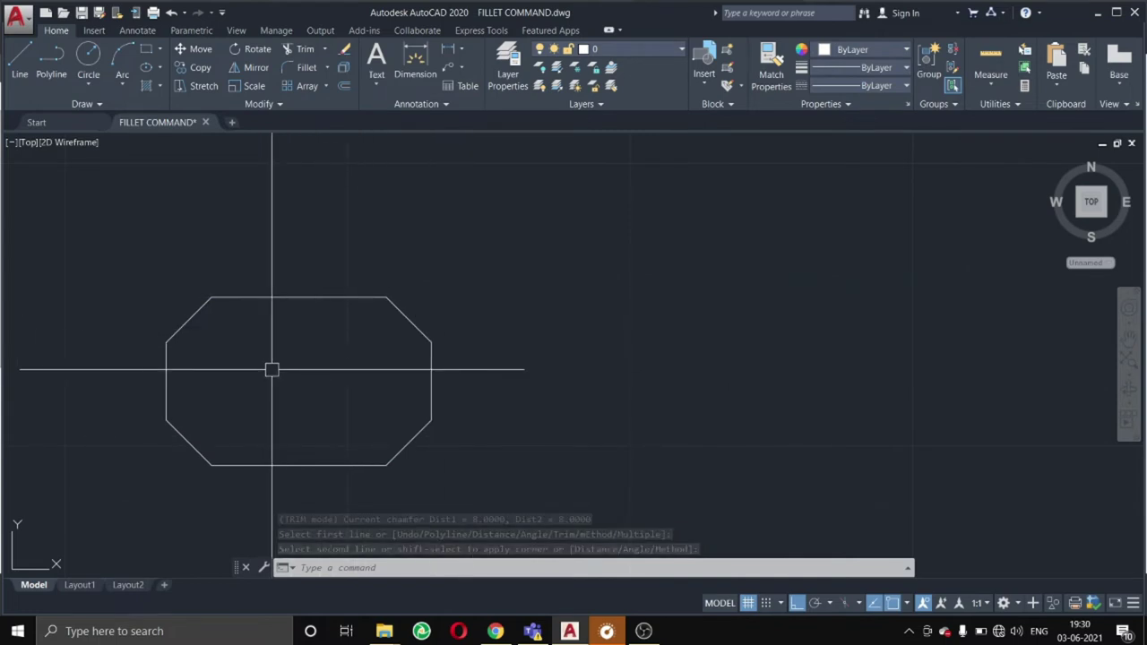
Draw a second rectangle to the right of the first.
{"action": "middle_click_drag", "start_coordinate": [646, 353], "coordinate": [619, 327]}
{"action": "type", "text": "fec"}
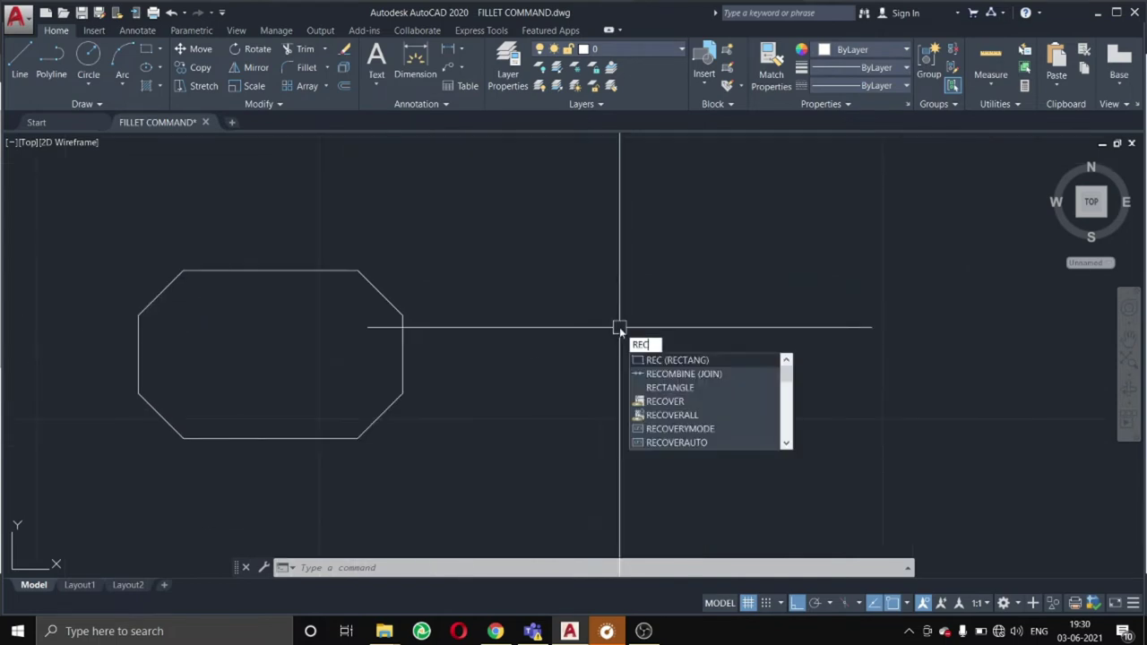
{"action": "key", "text": "Return"}
{"action": "left_click", "coordinate": [520, 277]}
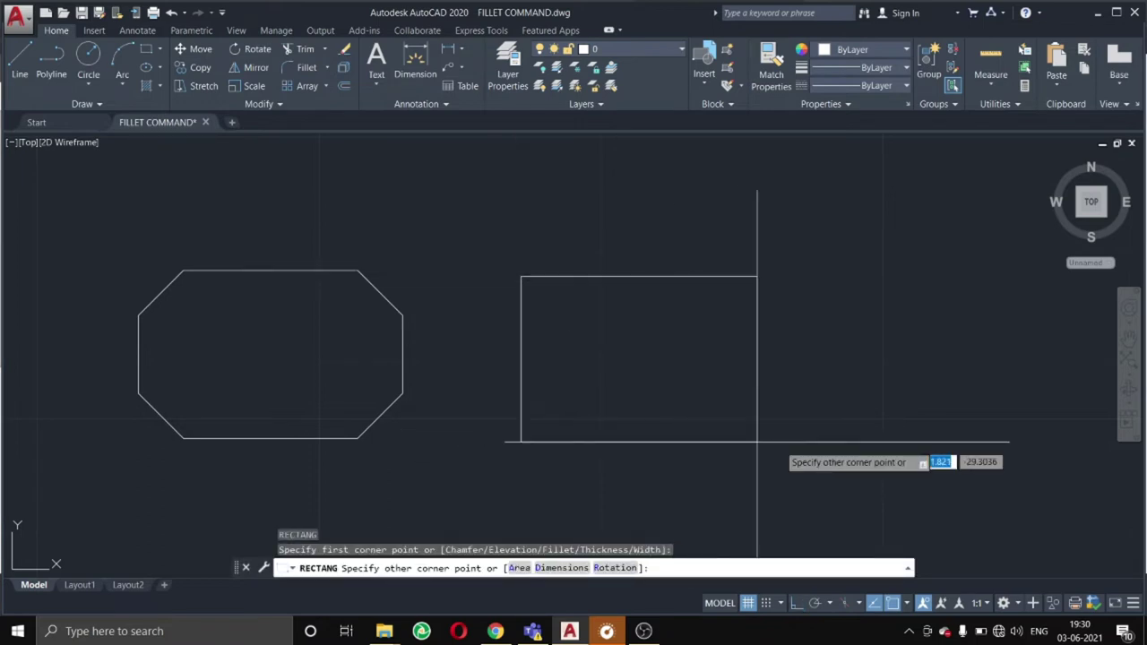
{"action": "left_click", "coordinate": [814, 451]}
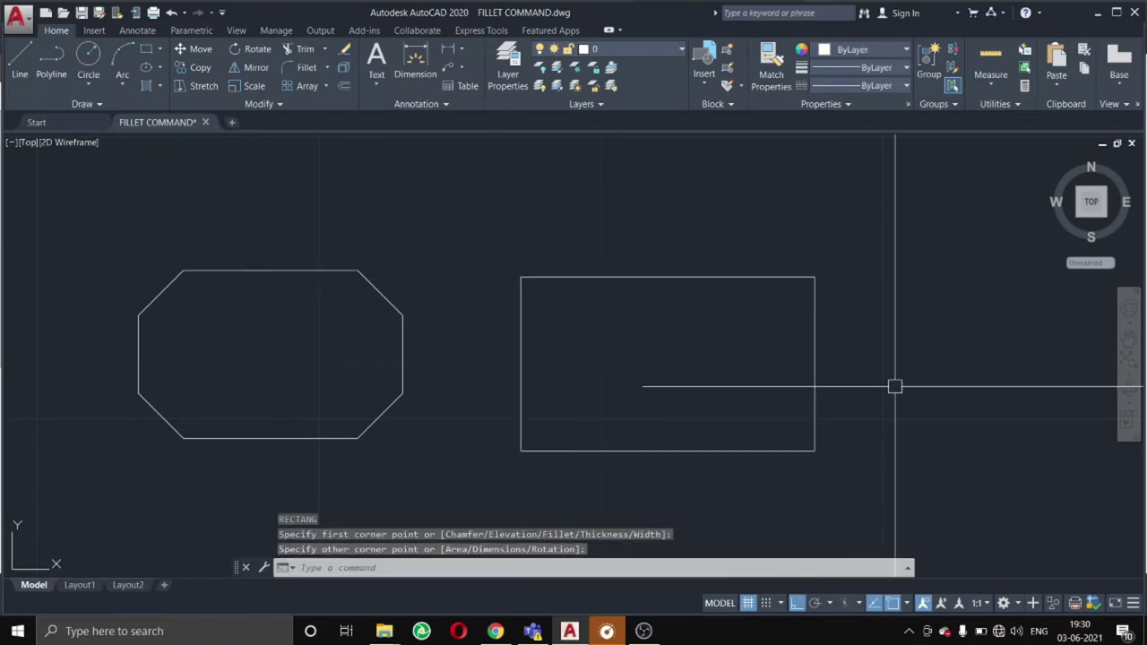
Start CHAMFER and set the distances to 6 and 4.
{"action": "type", "text": "cha"}
{"action": "key", "text": "Return"}
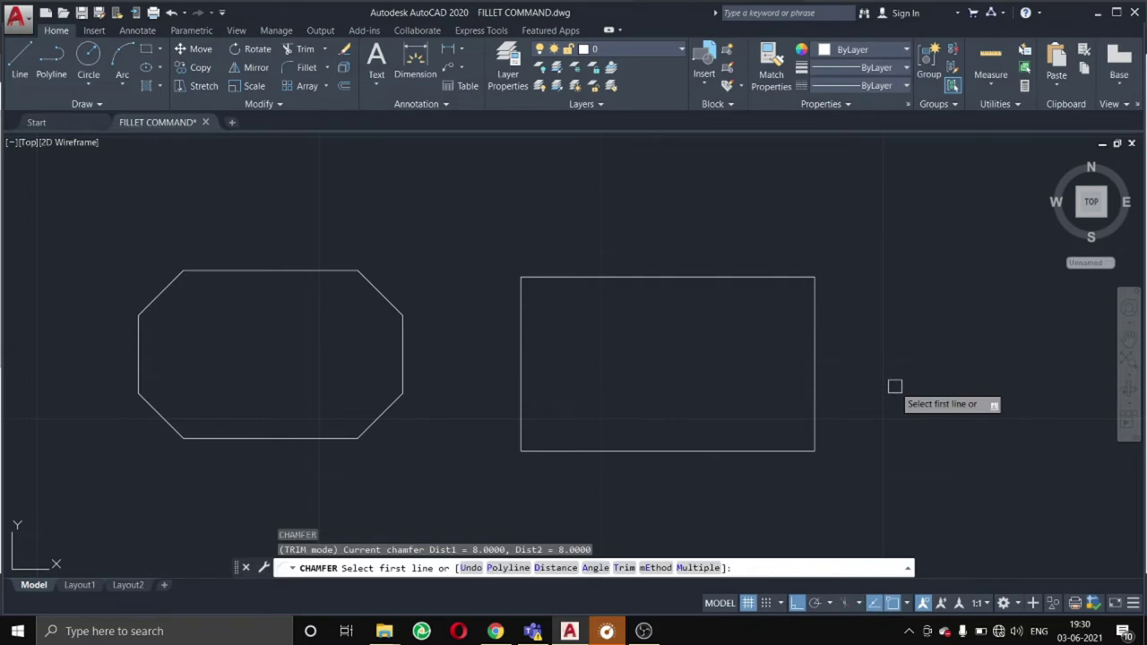
{"action": "left_click", "coordinate": [556, 571]}
{"action": "type", "text": "6"}
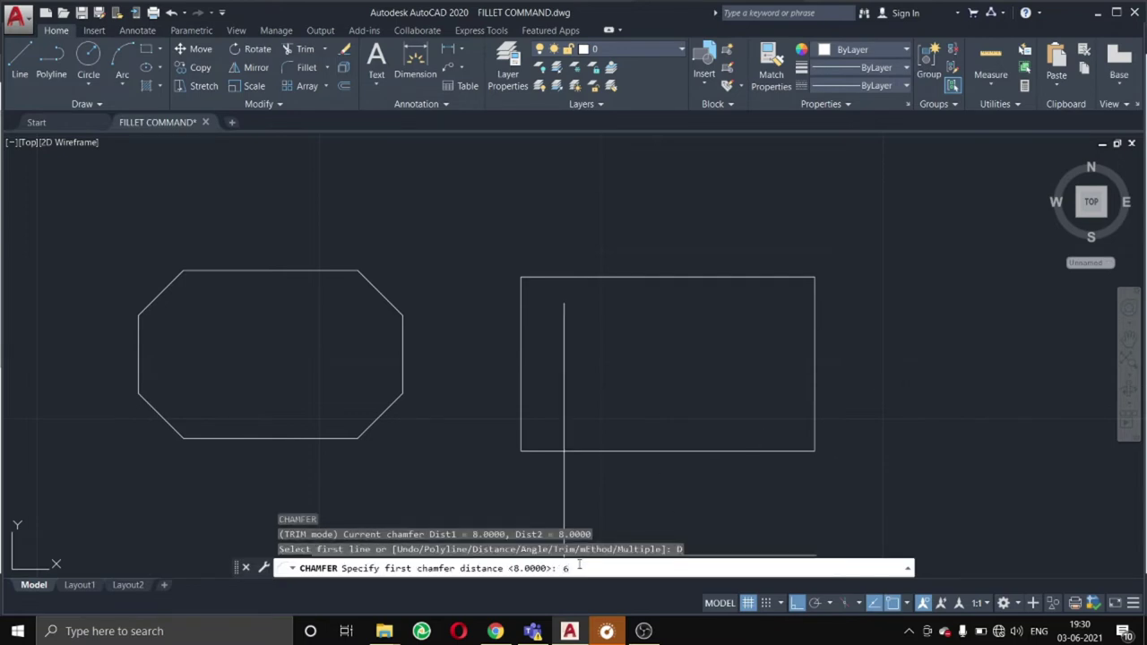
{"action": "key", "text": "Return"}
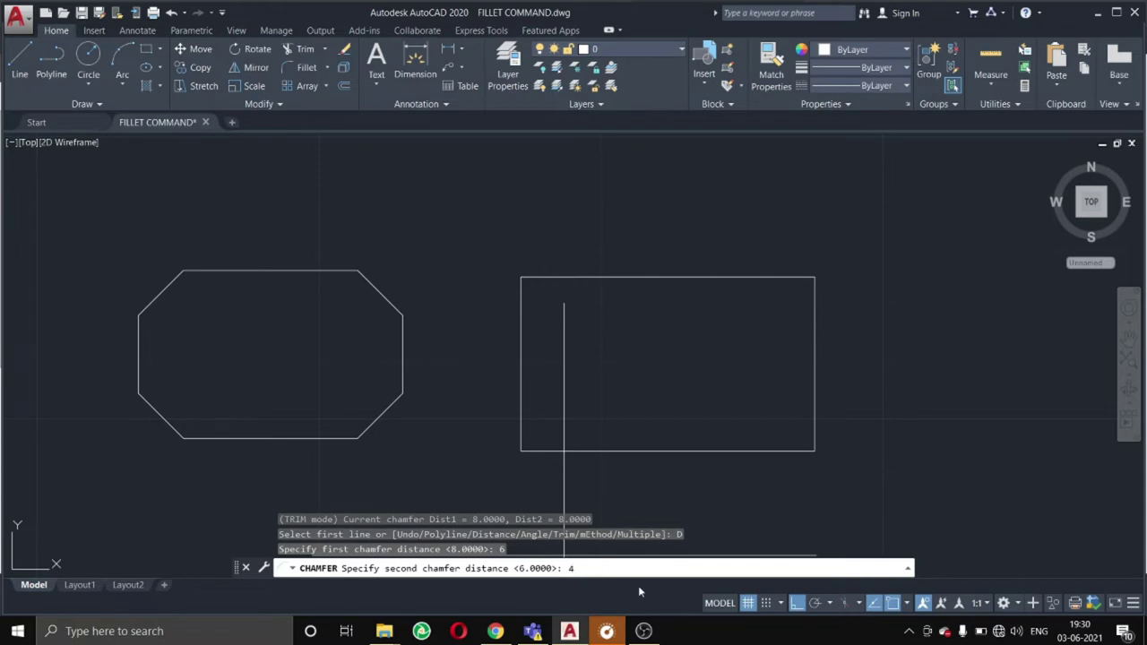
{"action": "key", "text": "Return"}
Chamfer the second rectangle's bottom-right, top-right, top-left and bottom-left corners.
{"action": "left_click", "coordinate": [733, 452]}
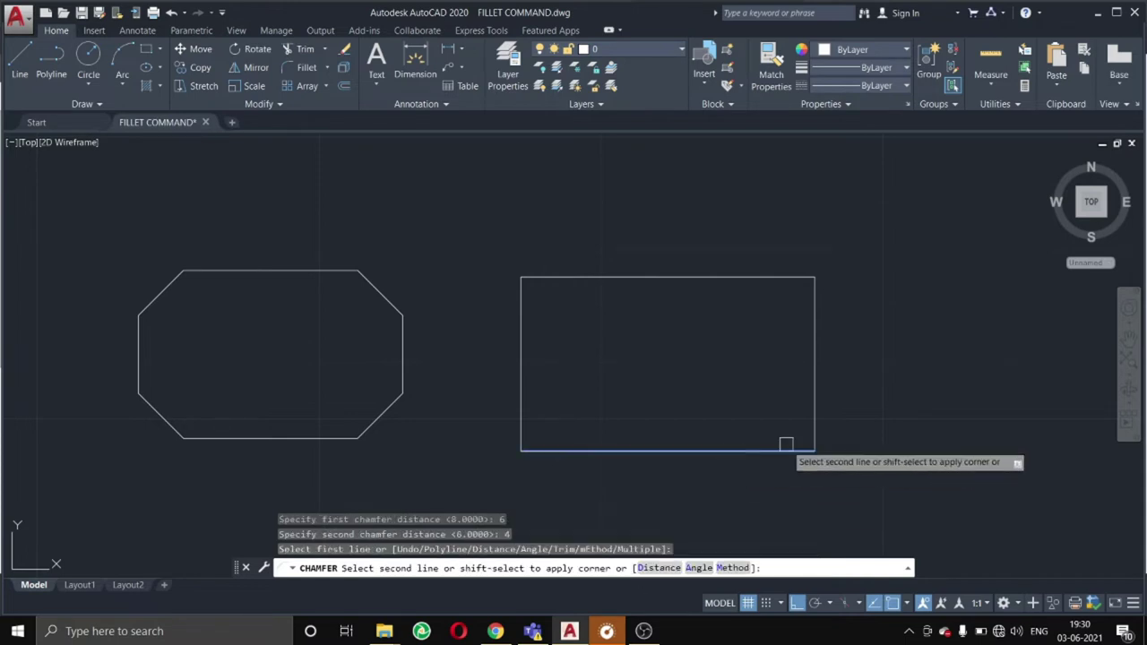
{"action": "left_click", "coordinate": [812, 394]}
{"action": "key", "text": "Return"}
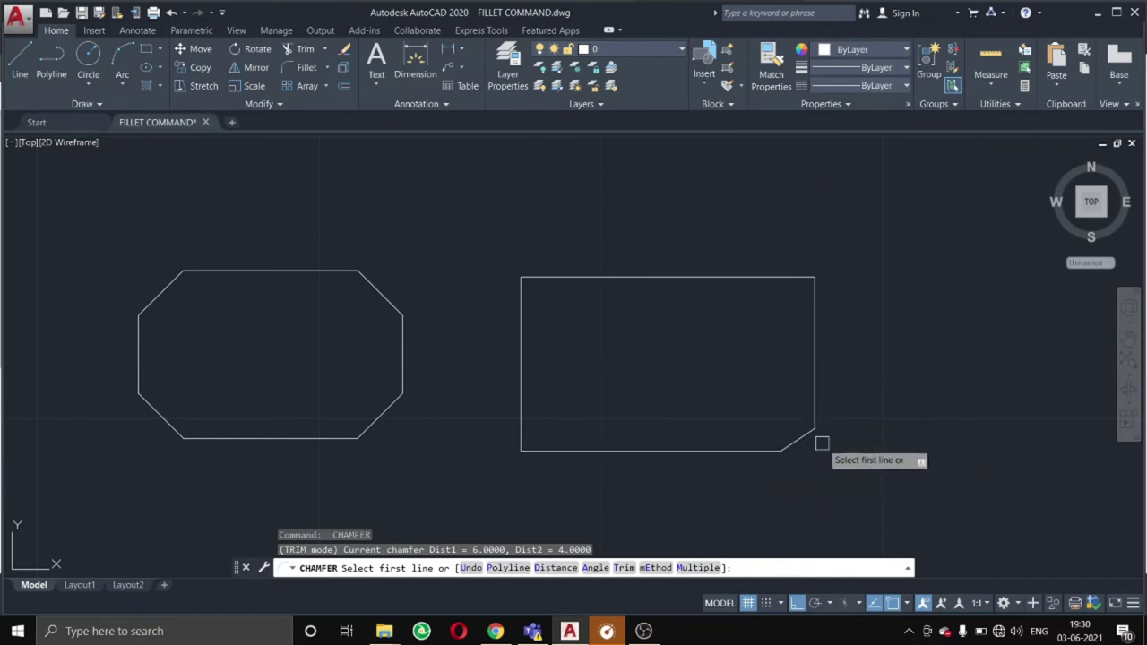
{"action": "left_click", "coordinate": [814, 315]}
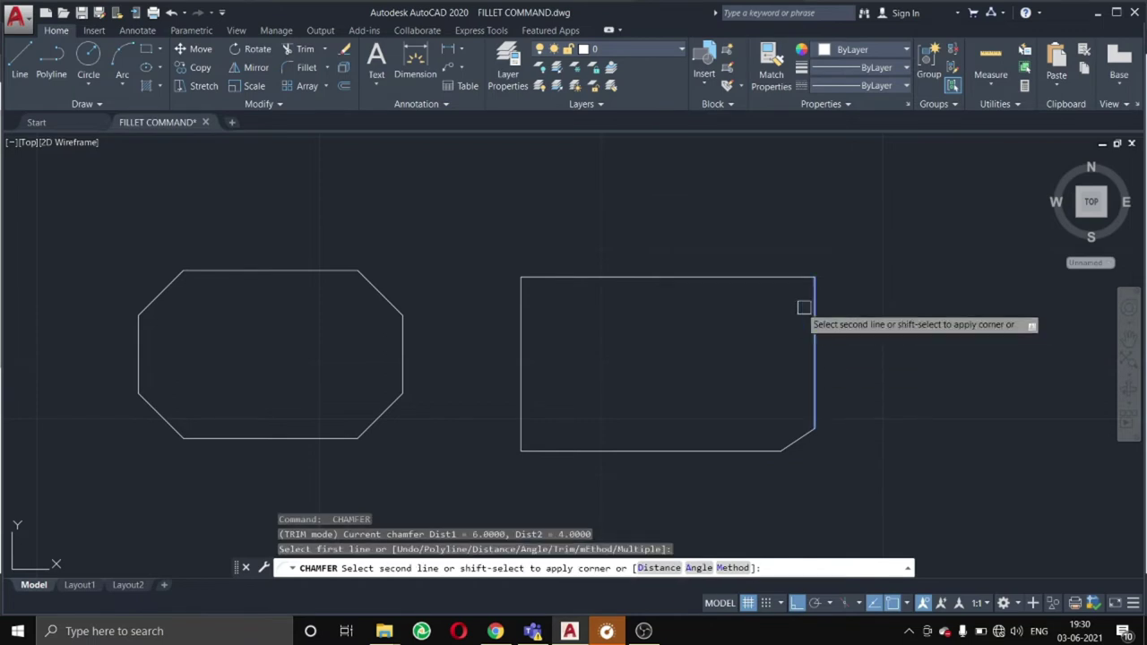
{"action": "left_click", "coordinate": [749, 281]}
{"action": "key", "text": "Return"}
{"action": "left_click", "coordinate": [576, 278]}
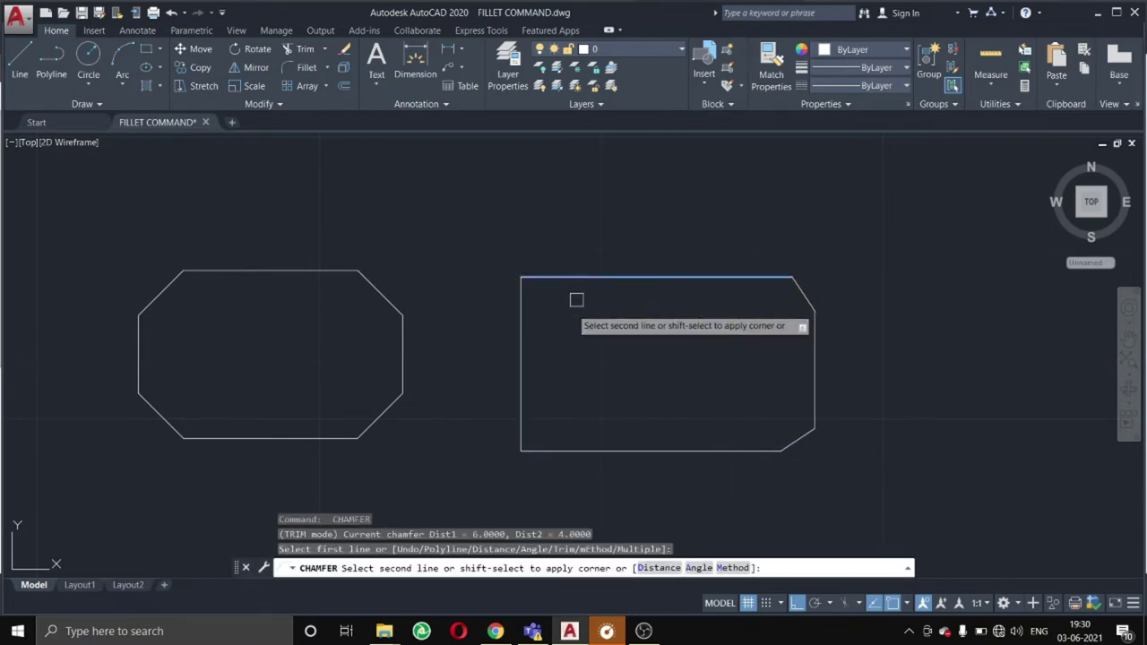
{"action": "left_click", "coordinate": [517, 346]}
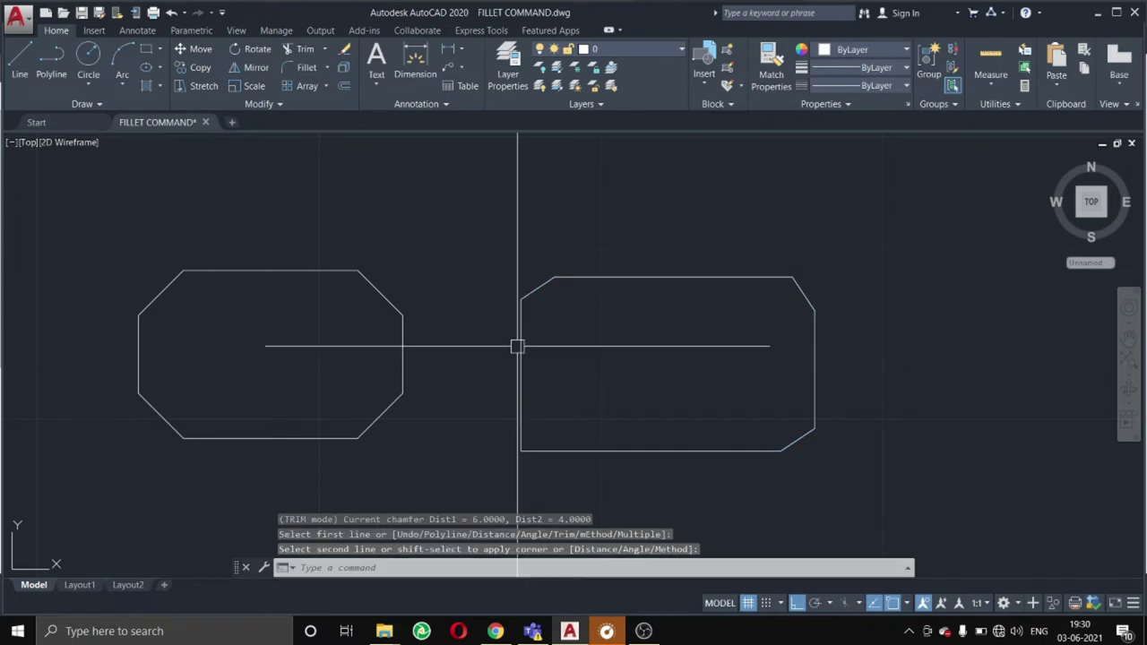
{"action": "key", "text": "Return"}
{"action": "left_click", "coordinate": [522, 403]}
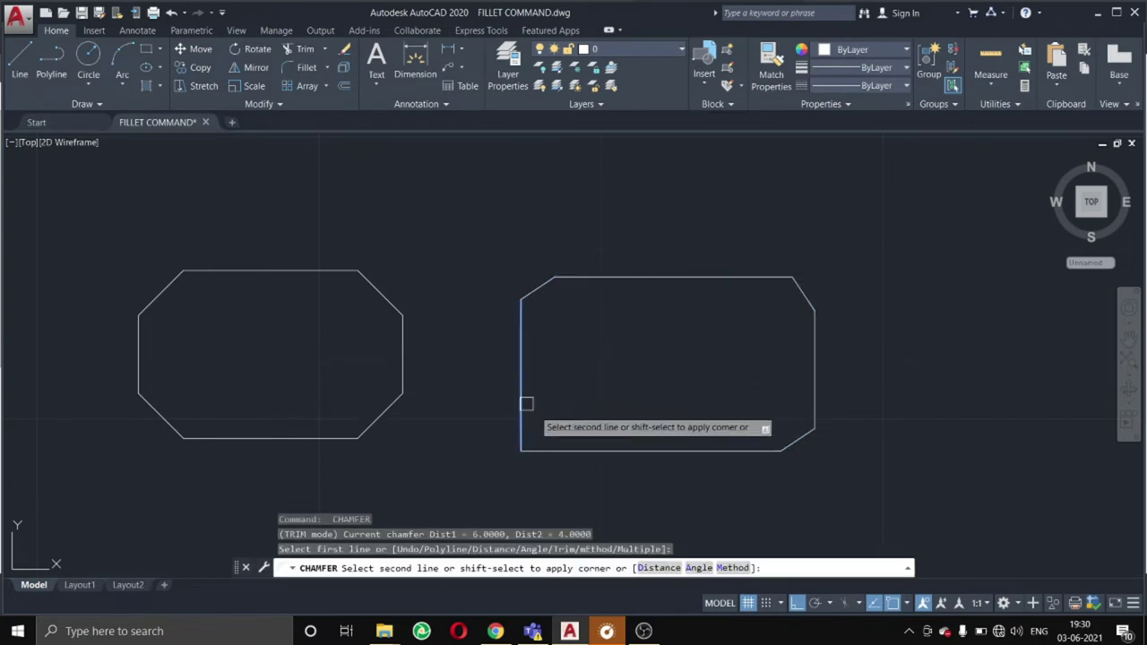
{"action": "left_click", "coordinate": [591, 450]}
{"action": "middle_click_drag", "start_coordinate": [398, 286], "coordinate": [441, 282]}
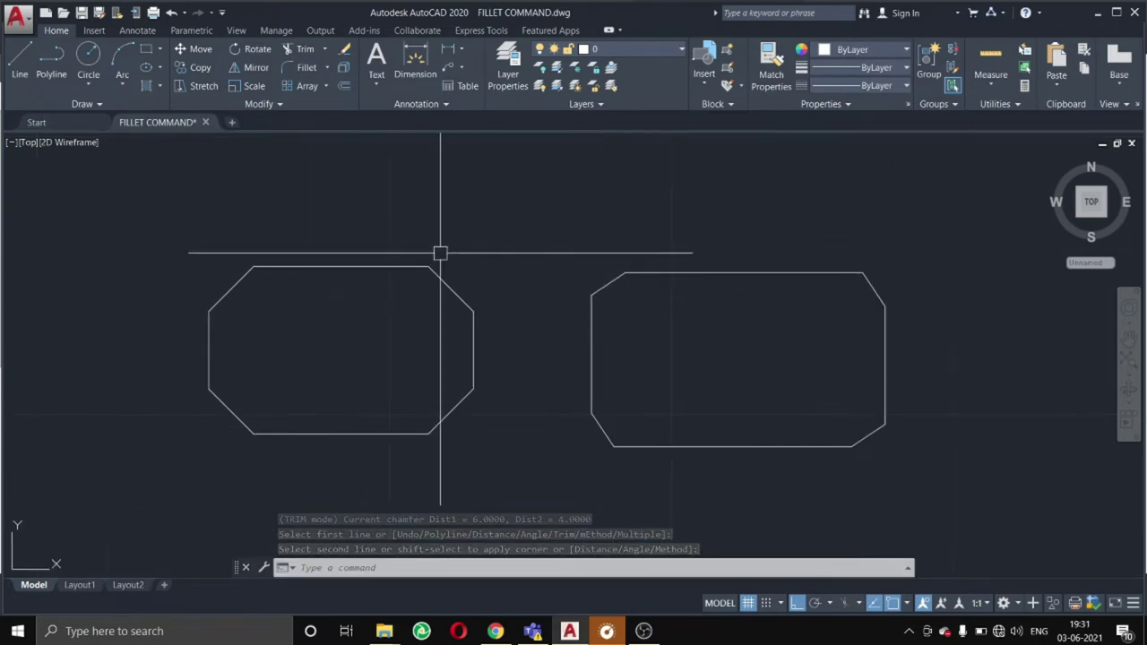
Add horizontal and vertical 8 linear dimensions to the left octagon's top-right chamfer.
{"action": "scroll", "coordinate": [440, 251], "scroll_direction": "up", "scroll_amount": 2}
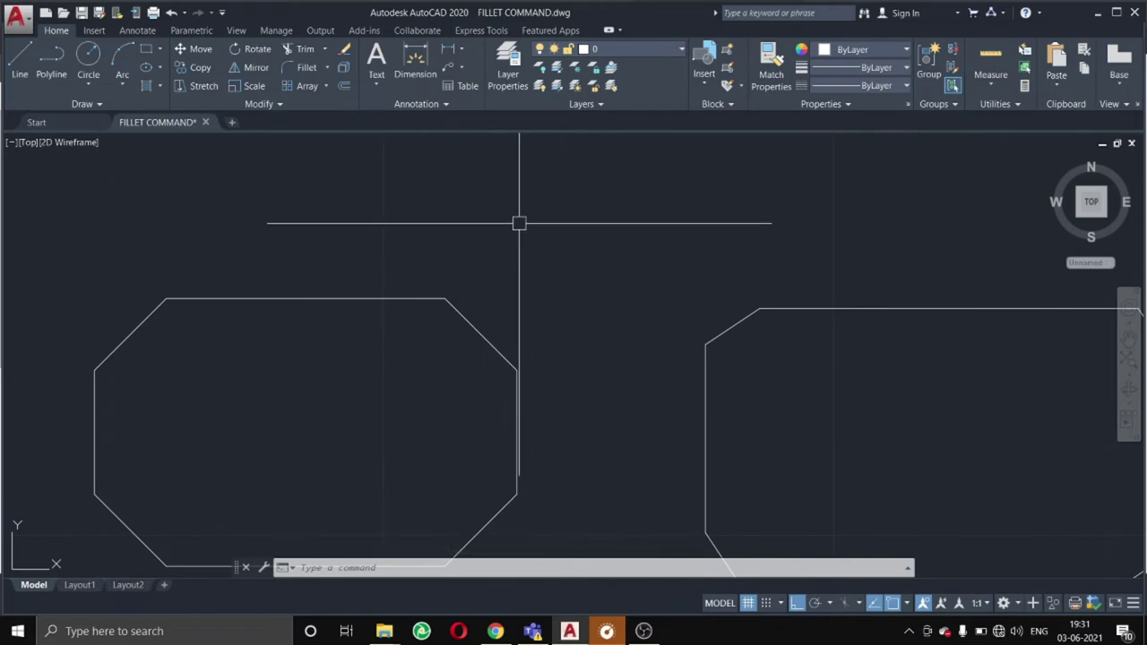
{"action": "type", "text": "dimlinear"}
{"action": "key", "text": "Return"}
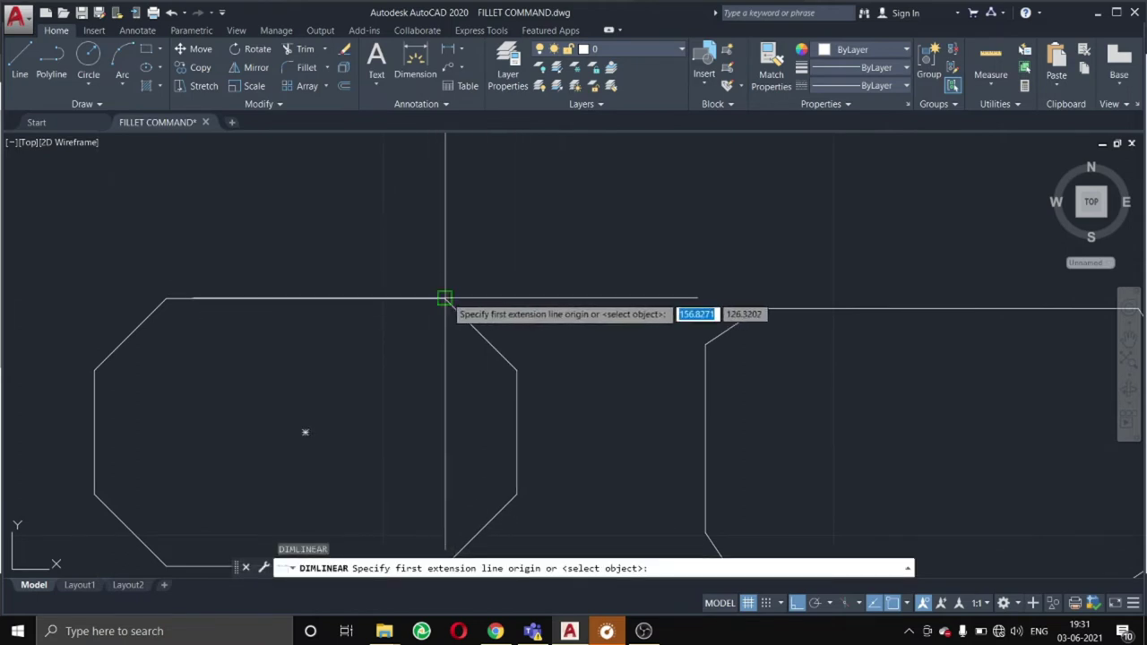
{"action": "left_click", "coordinate": [444, 298]}
{"action": "left_click", "coordinate": [517, 368]}
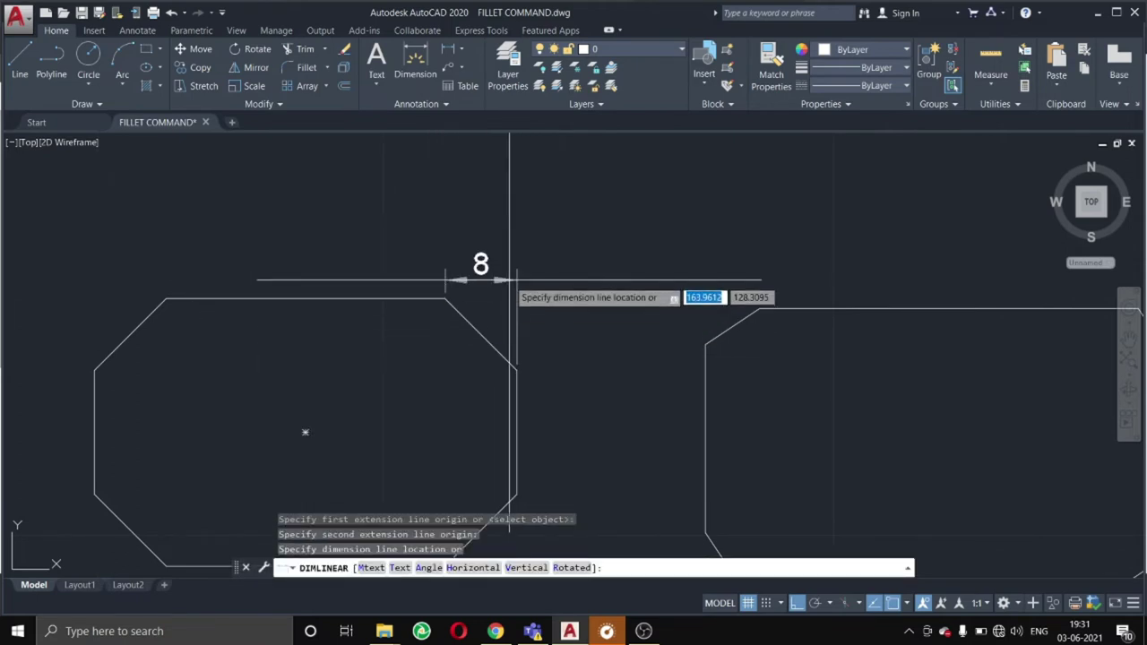
{"action": "left_click", "coordinate": [509, 276]}
{"action": "key", "text": "Return"}
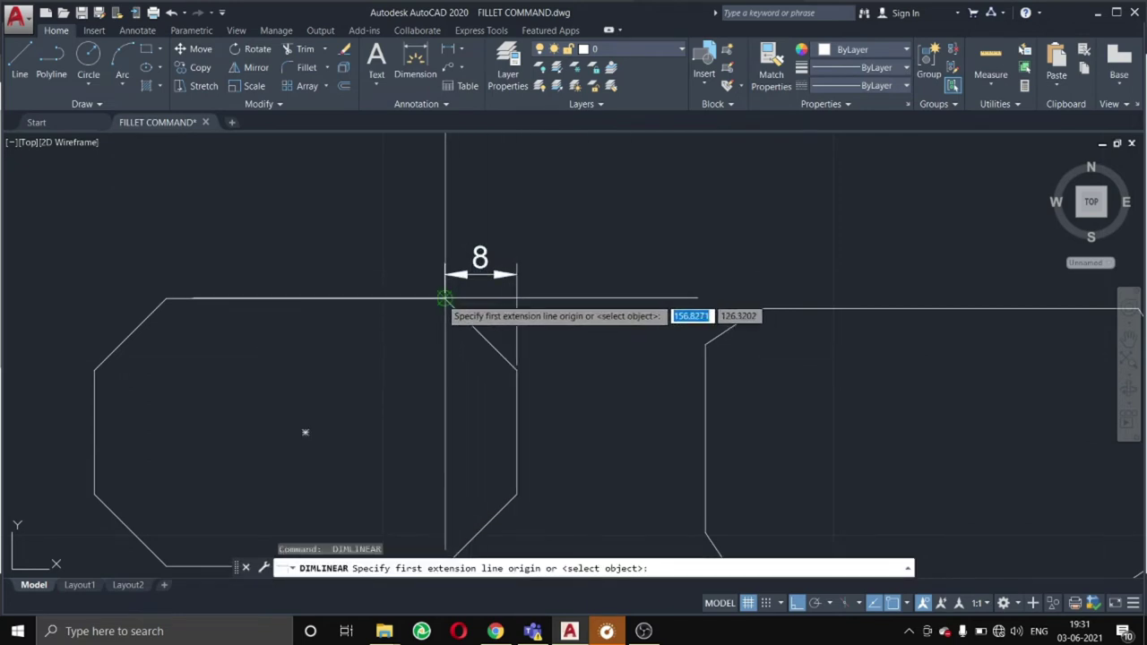
{"action": "left_click", "coordinate": [445, 298]}
{"action": "left_click", "coordinate": [517, 368]}
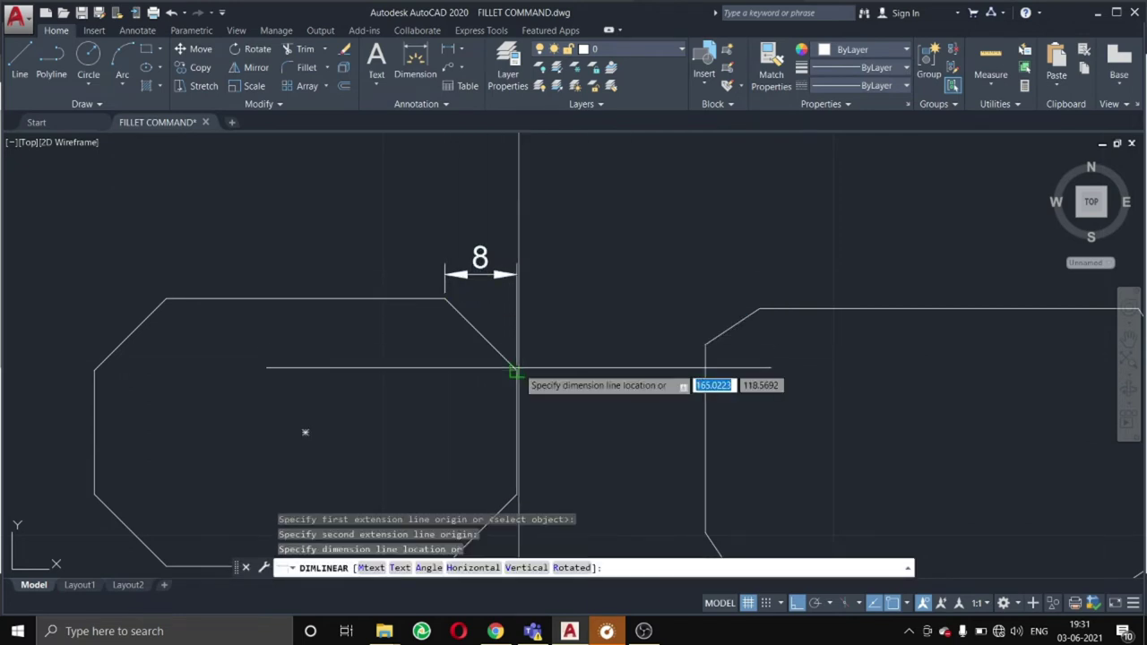
{"action": "left_click", "coordinate": [578, 334]}
{"action": "middle_click_drag", "start_coordinate": [622, 299], "coordinate": [530, 246]}
{"action": "scroll", "coordinate": [765, 437], "scroll_direction": "down", "scroll_amount": 2}
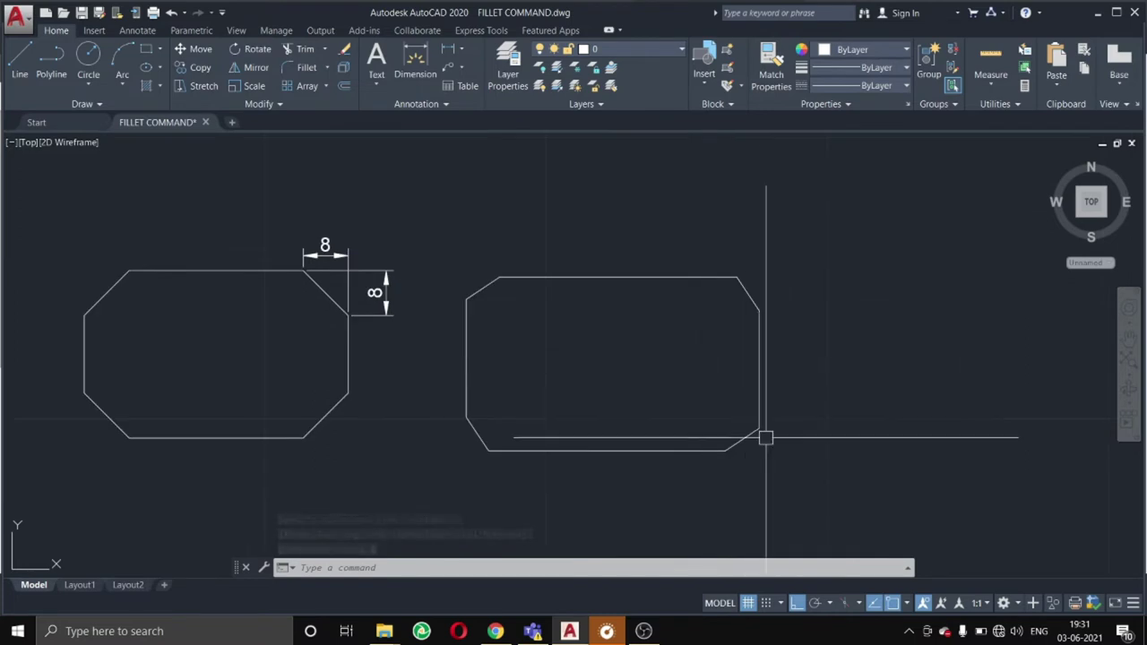
Draw a third rectangle below the existing shapes.
{"action": "middle_click_drag", "start_coordinate": [788, 461], "coordinate": [1058, 260]}
{"action": "type", "text": "rec"}
{"action": "key", "text": "Return"}
{"action": "left_click", "coordinate": [338, 308]}
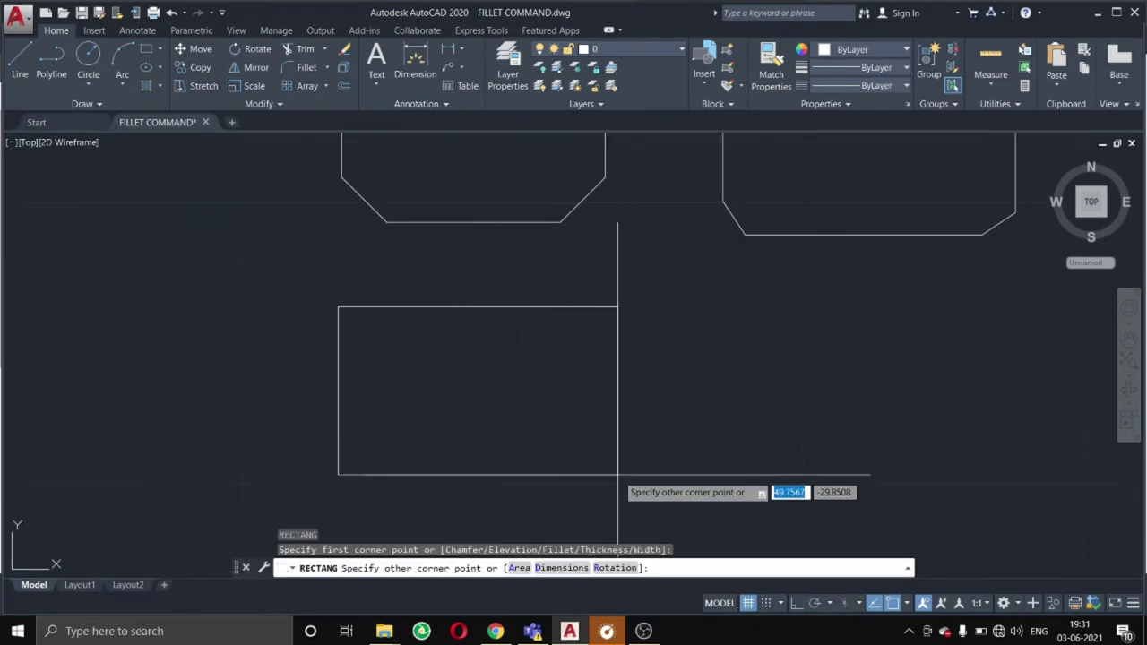
{"action": "left_click", "coordinate": [618, 474]}
Start CHAMFER in angle mode with length 5 and a 30° angle.
{"action": "type", "text": "a"}
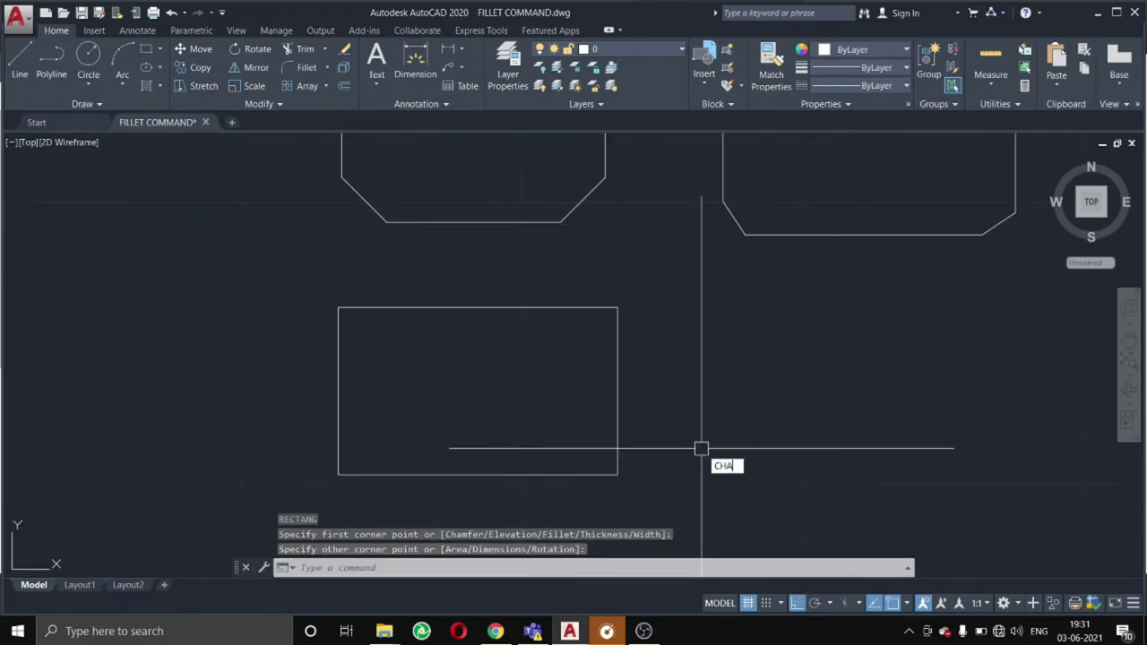
{"action": "key", "text": "Return"}
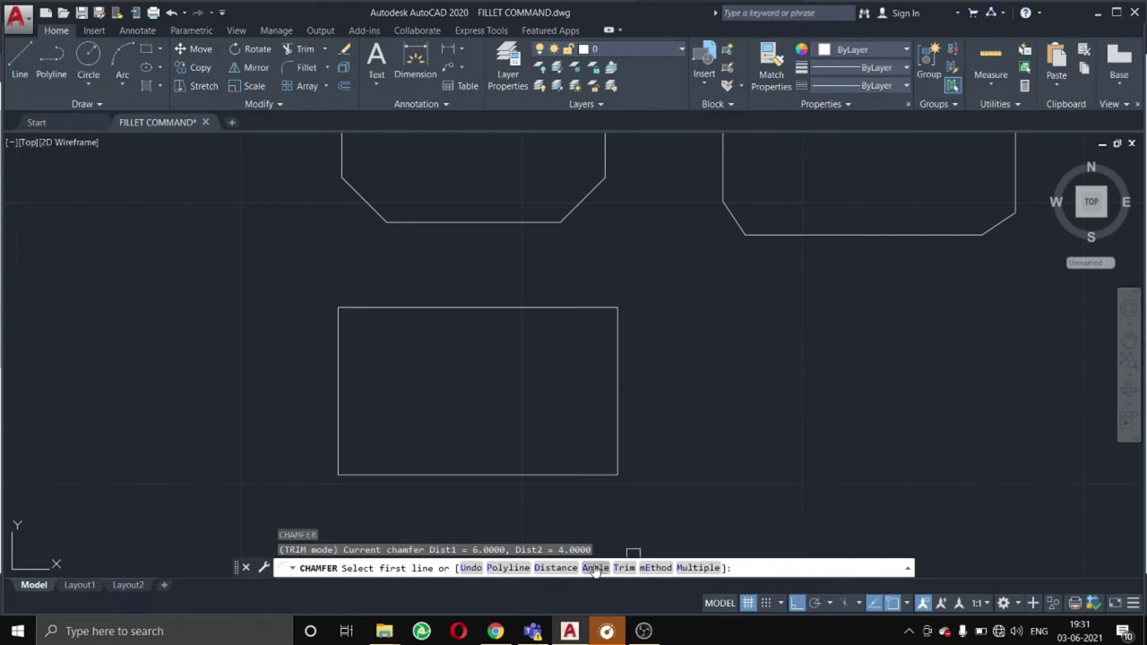
{"action": "left_click", "coordinate": [596, 567]}
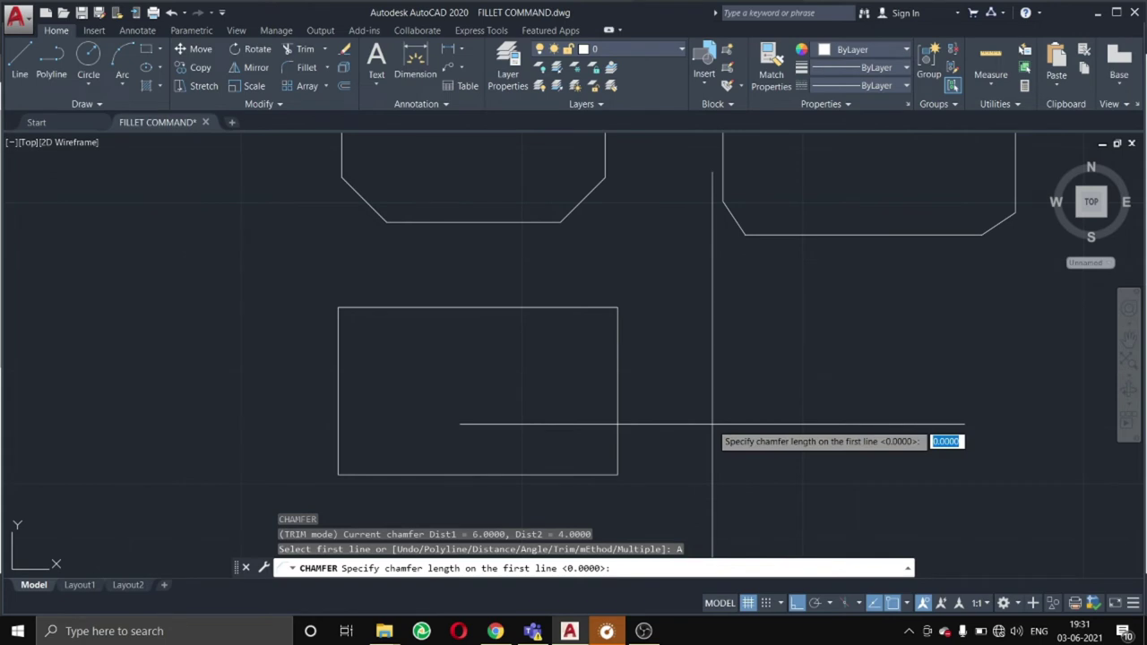
{"action": "type", "text": "5"}
{"action": "key", "text": "Return"}
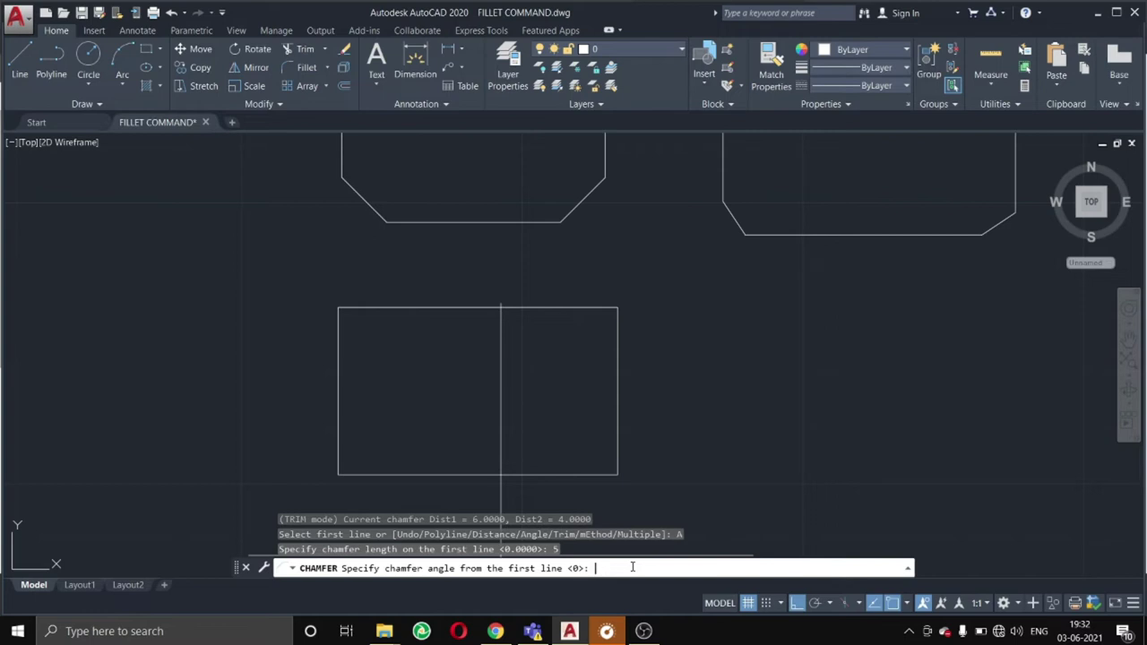
{"action": "type", "text": "30"}
{"action": "key", "text": "Return"}
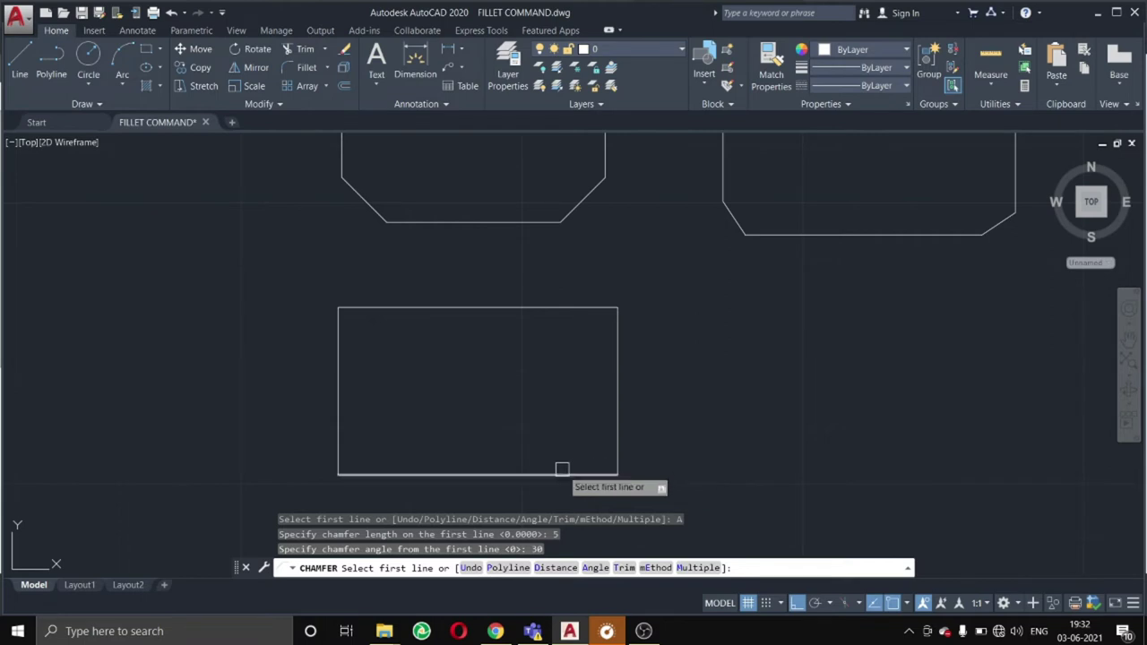
Chamfer all four corners of the third rectangle at length 5 and 30°.
{"action": "left_click", "coordinate": [554, 474]}
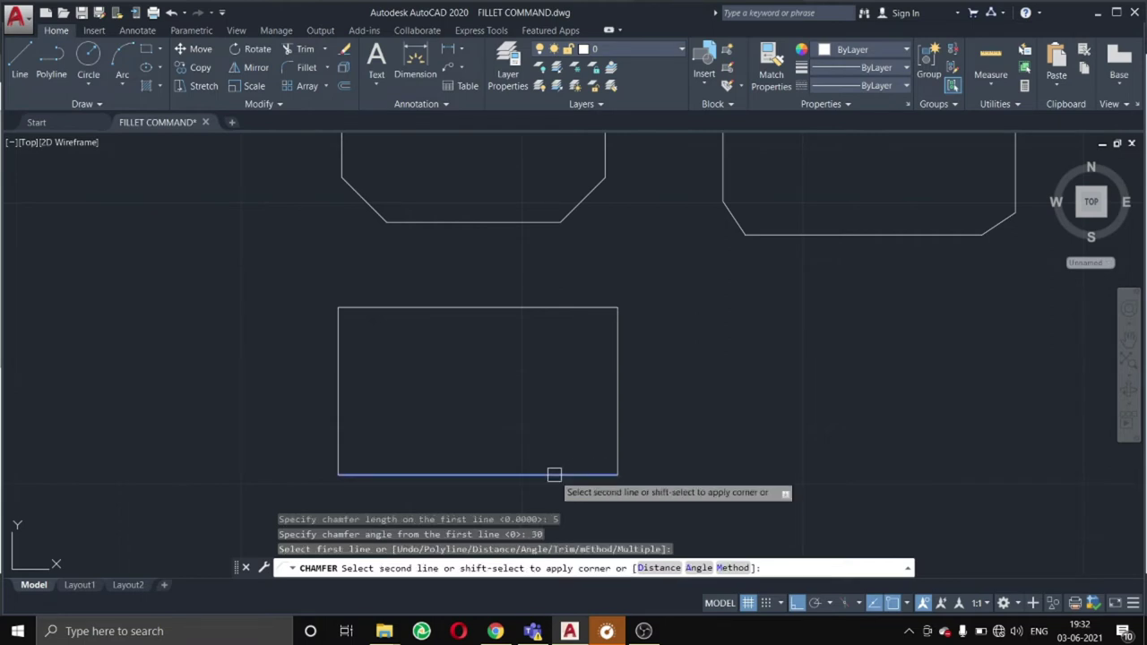
{"action": "left_click", "coordinate": [618, 412]}
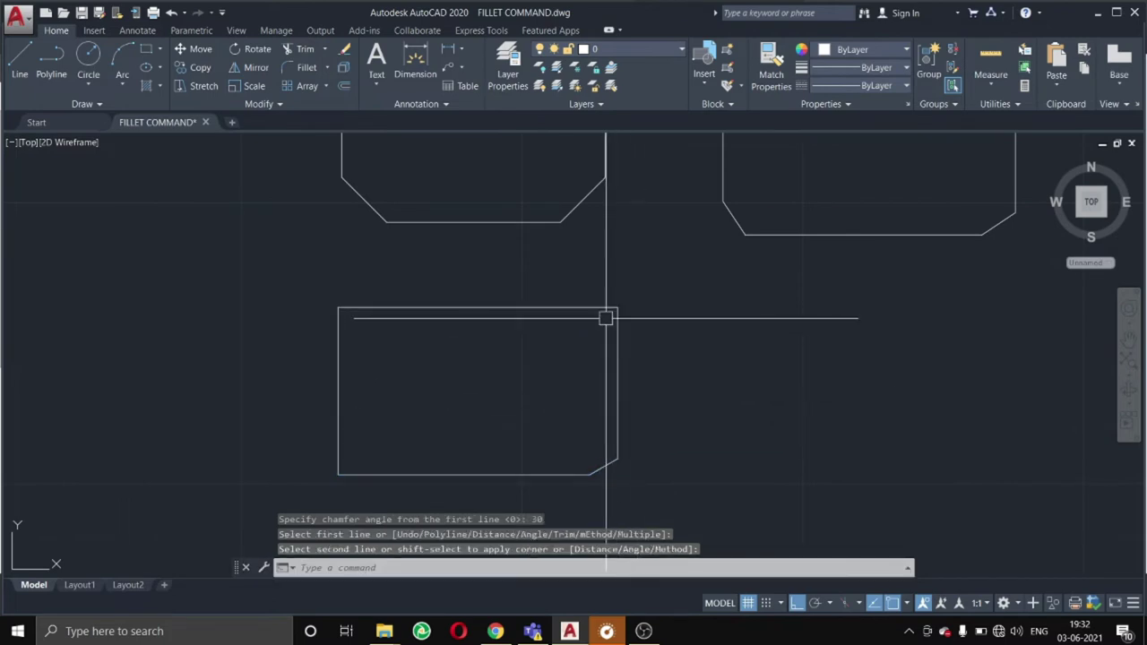
{"action": "key", "text": "Return"}
{"action": "left_click", "coordinate": [620, 350]}
{"action": "left_click", "coordinate": [541, 309]}
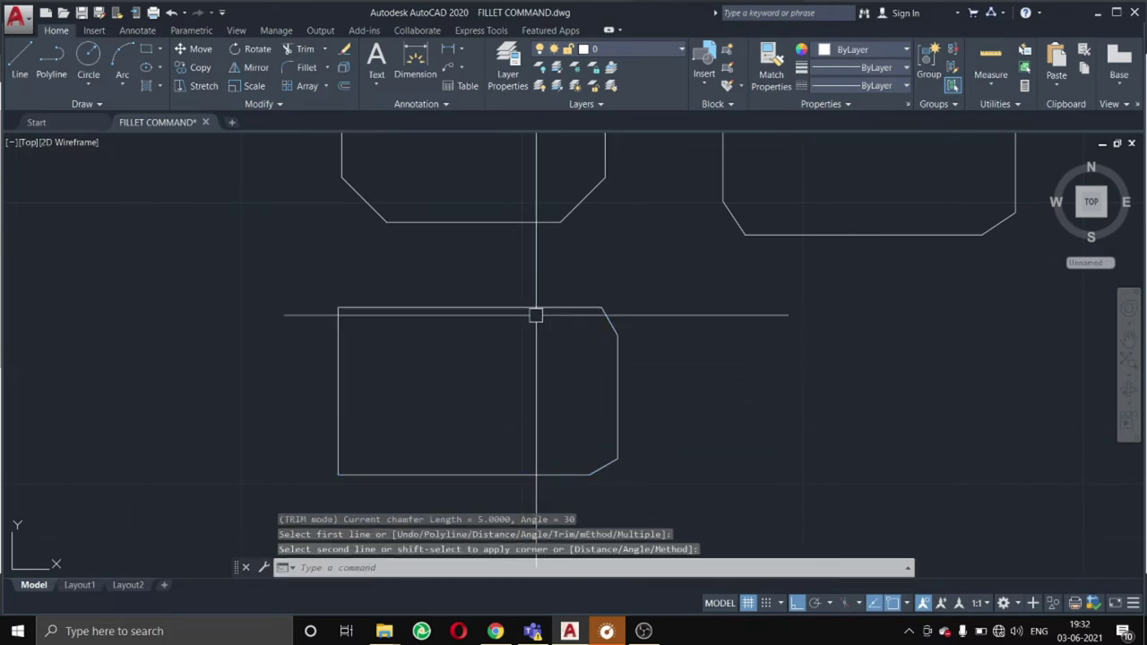
{"action": "key", "text": "Return"}
{"action": "left_click", "coordinate": [387, 308]}
{"action": "left_click", "coordinate": [334, 361]}
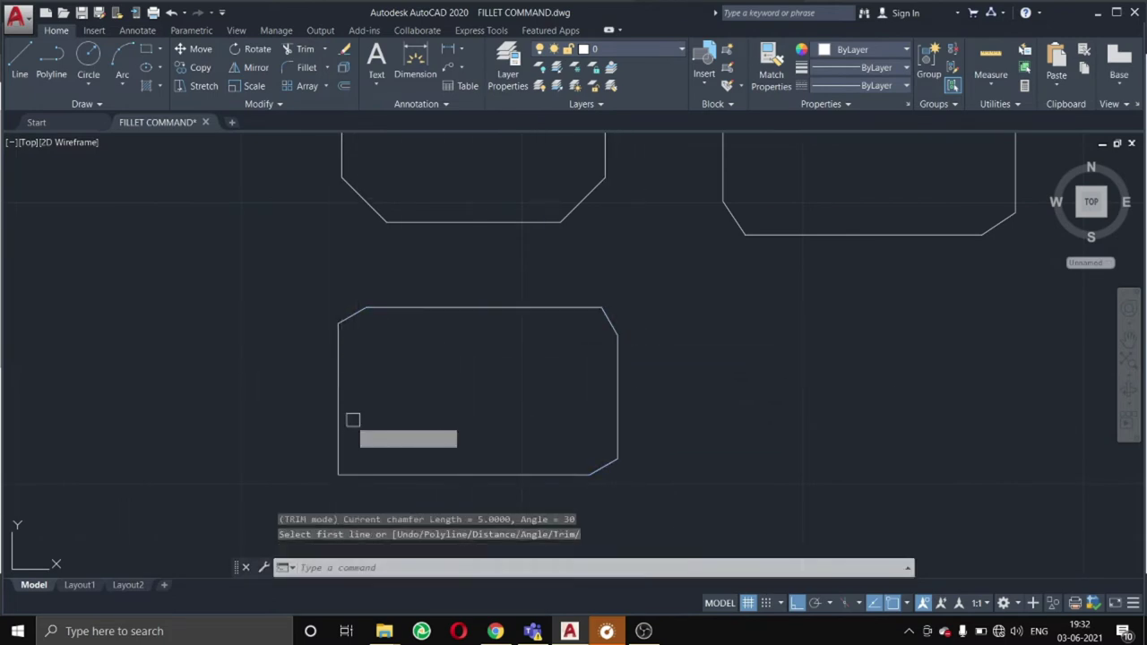
{"action": "key", "text": "Return"}
{"action": "left_click", "coordinate": [339, 452]}
{"action": "left_click", "coordinate": [391, 474]}
{"action": "key", "text": "Return"}
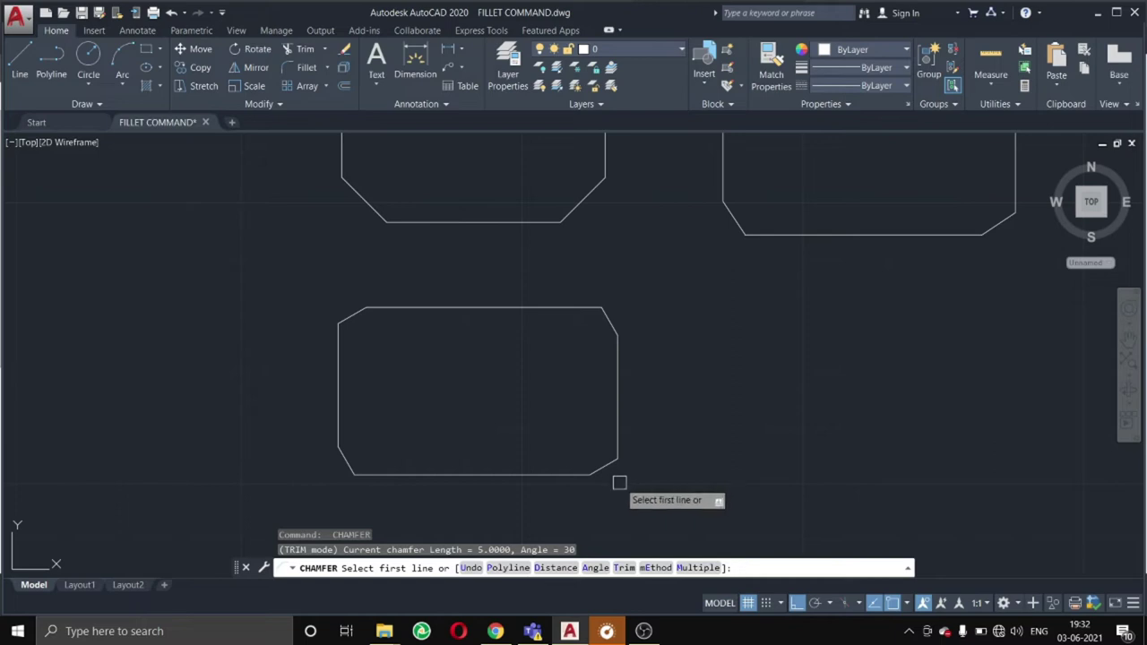
Draw a horizontal reference line from the chamfer's lower end to the right.
{"action": "scroll", "coordinate": [574, 474], "scroll_direction": "up", "scroll_amount": 2}
{"action": "scroll", "coordinate": [587, 436], "scroll_direction": "up", "scroll_amount": 2}
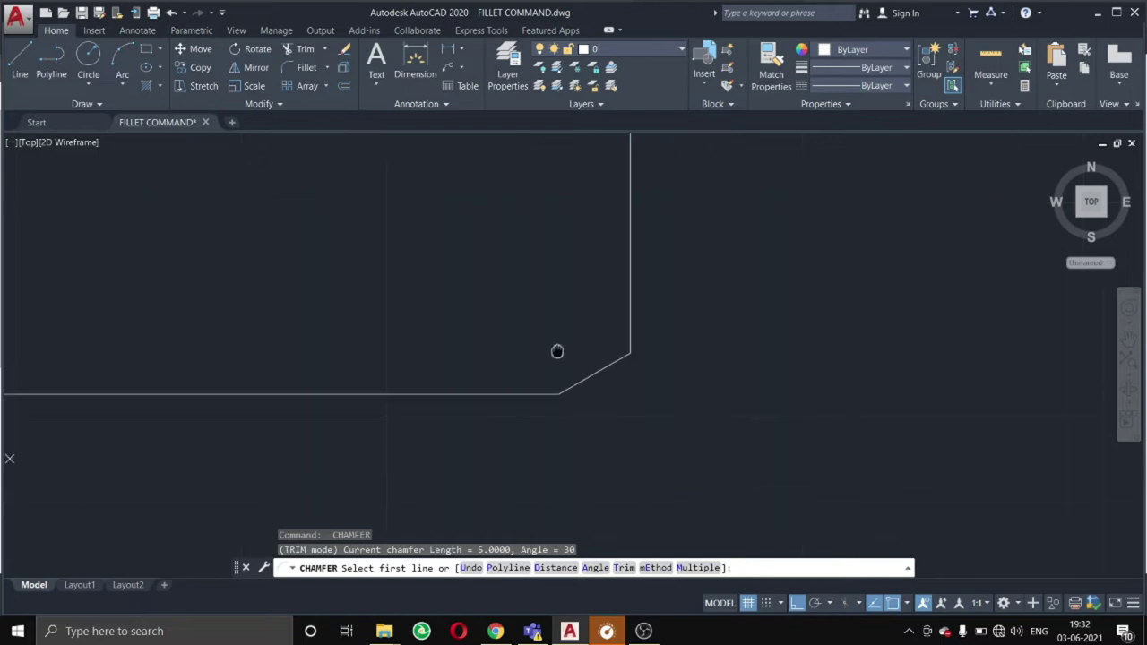
{"action": "key", "text": "Escape"}
{"action": "type", "text": "l"}
{"action": "key", "text": "Return"}
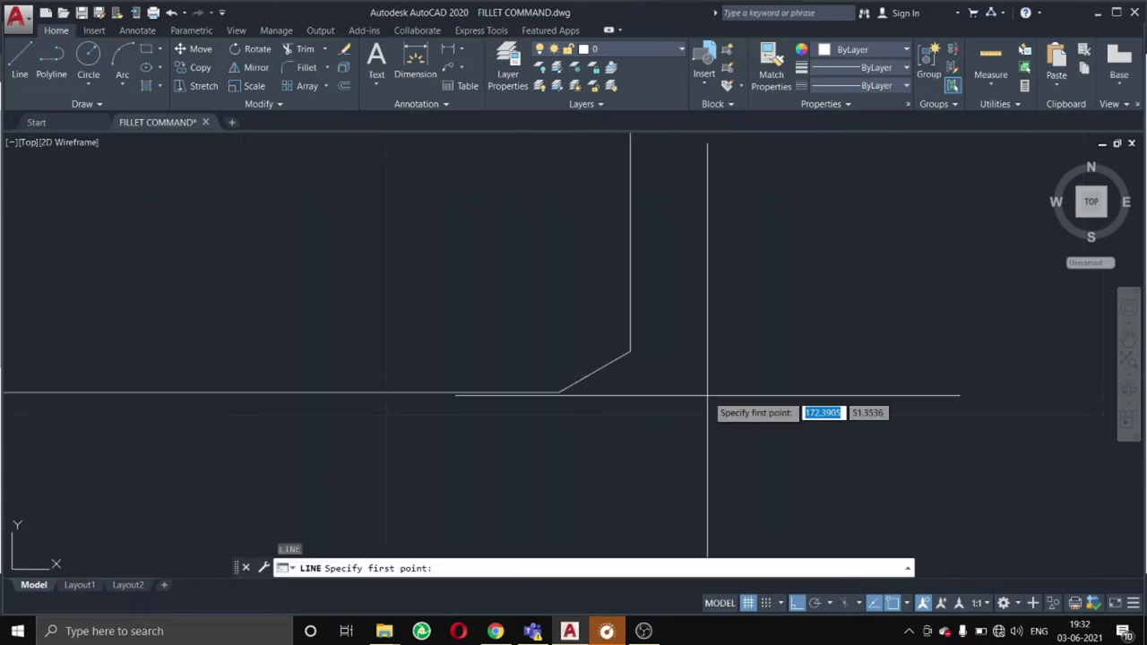
{"action": "left_click", "coordinate": [559, 391]}
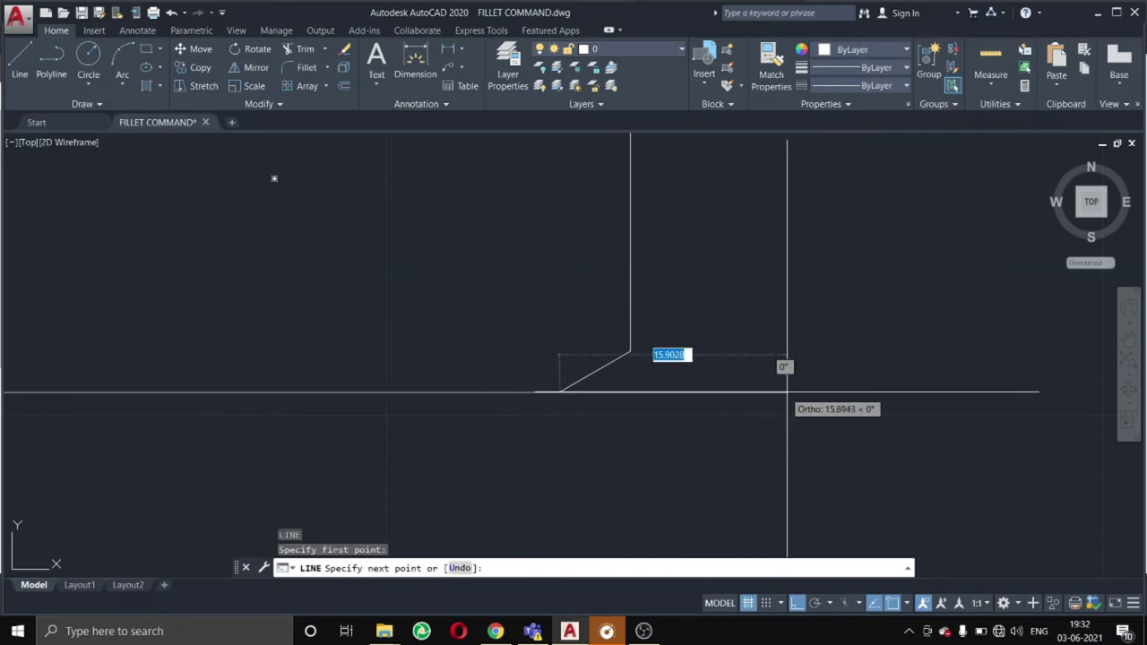
{"action": "left_click", "coordinate": [786, 391]}
{"action": "key", "text": "Escape"}
Dimension the 30° angle between the chamfer edge and the reference line.
{"action": "type", "text": "o"}
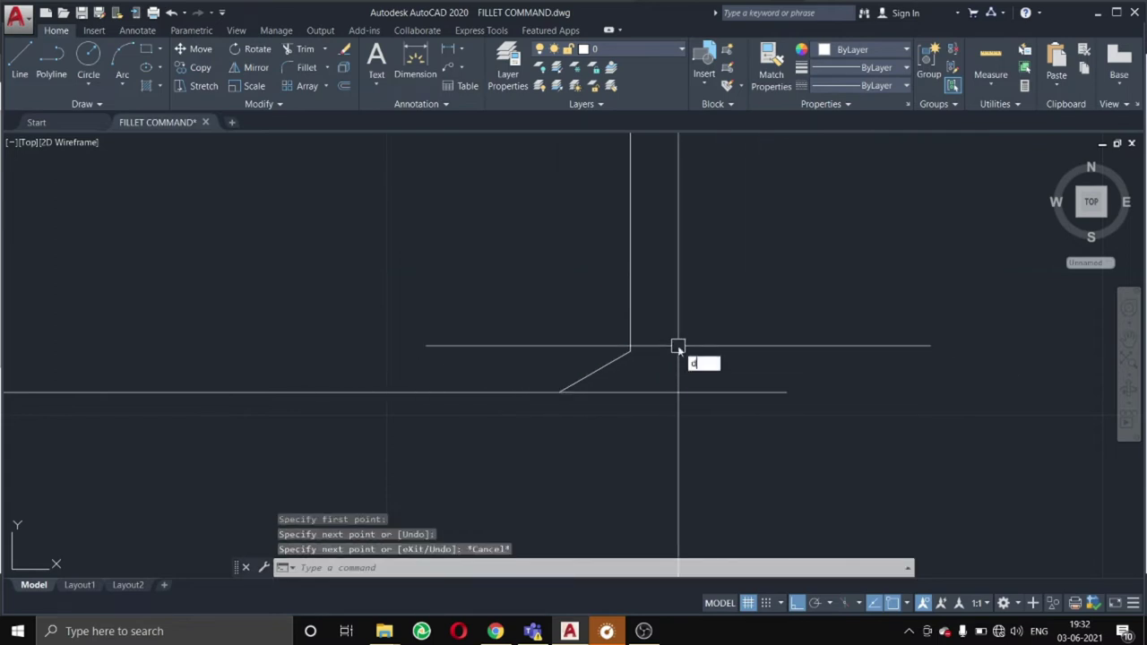
{"action": "key", "text": "Return"}
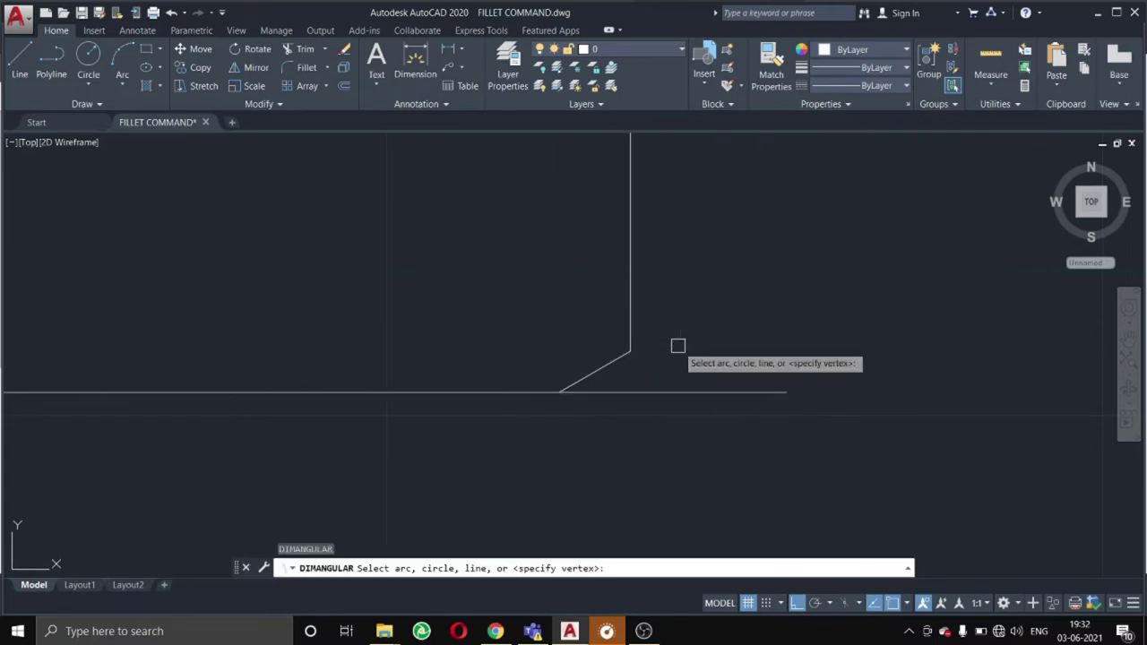
{"action": "left_click", "coordinate": [596, 368]}
{"action": "left_click", "coordinate": [626, 389]}
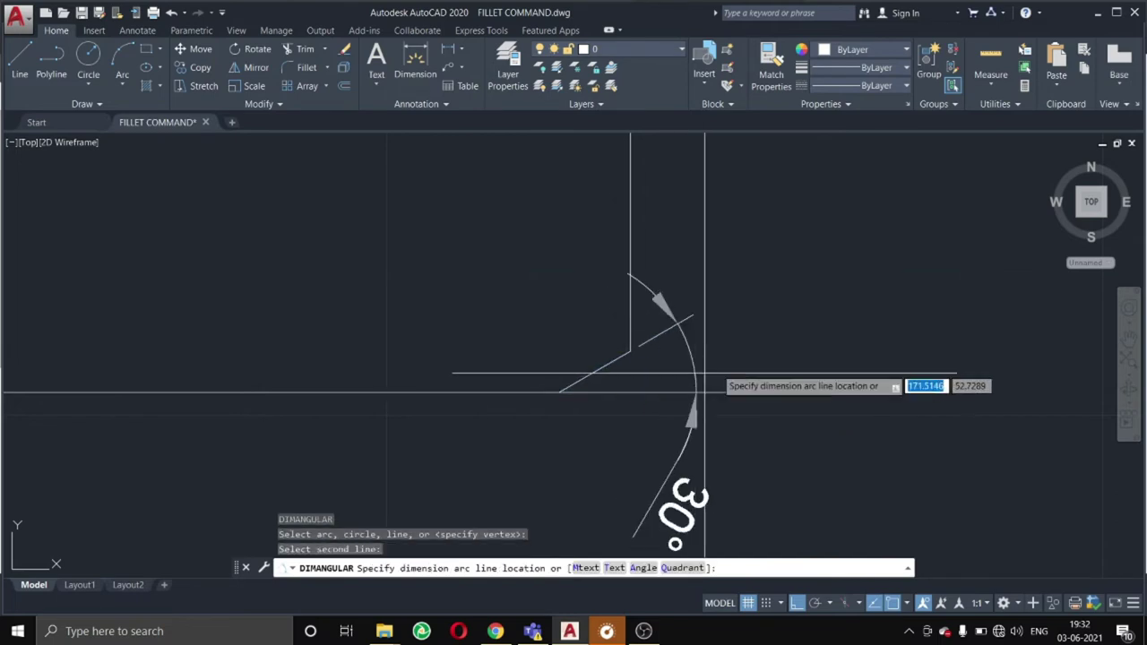
{"action": "left_click", "coordinate": [792, 387]}
{"action": "scroll", "coordinate": [696, 469], "scroll_direction": "down", "scroll_amount": 2}
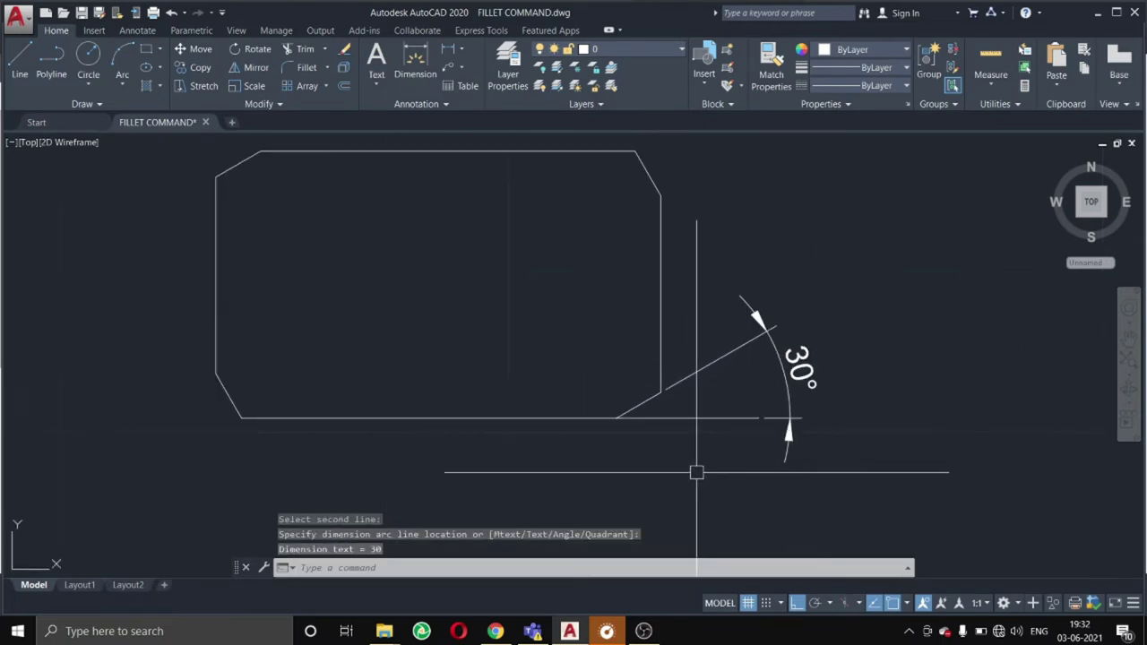
{"action": "scroll", "coordinate": [696, 468], "scroll_direction": "down", "scroll_amount": 2}
{"action": "scroll", "coordinate": [699, 467], "scroll_direction": "up", "scroll_amount": 2}
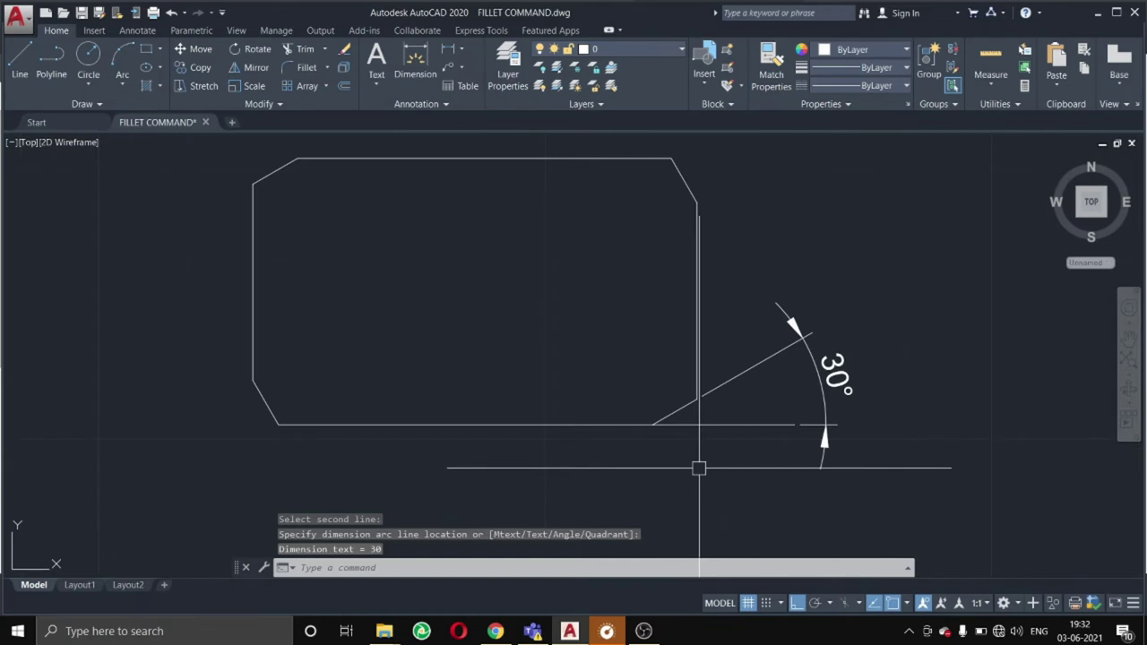
Add a 5 linear dimension below the chamfer with DLI.
{"action": "type", "text": "dli"}
{"action": "key", "text": "Return"}
{"action": "left_click", "coordinate": [652, 424]}
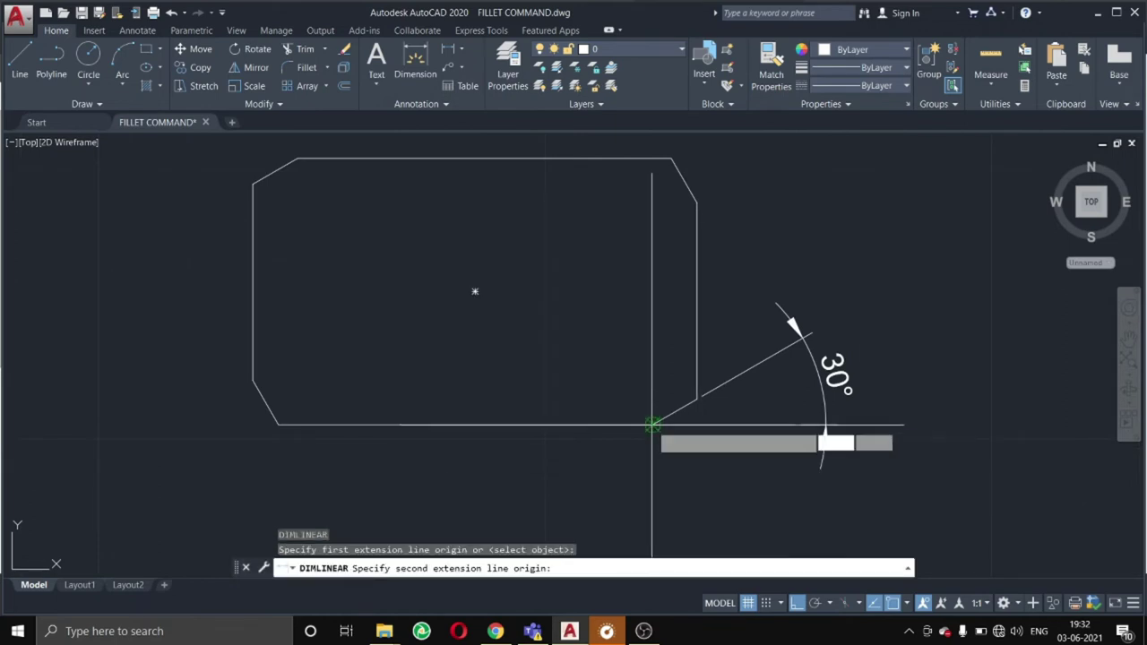
{"action": "left_click", "coordinate": [696, 401]}
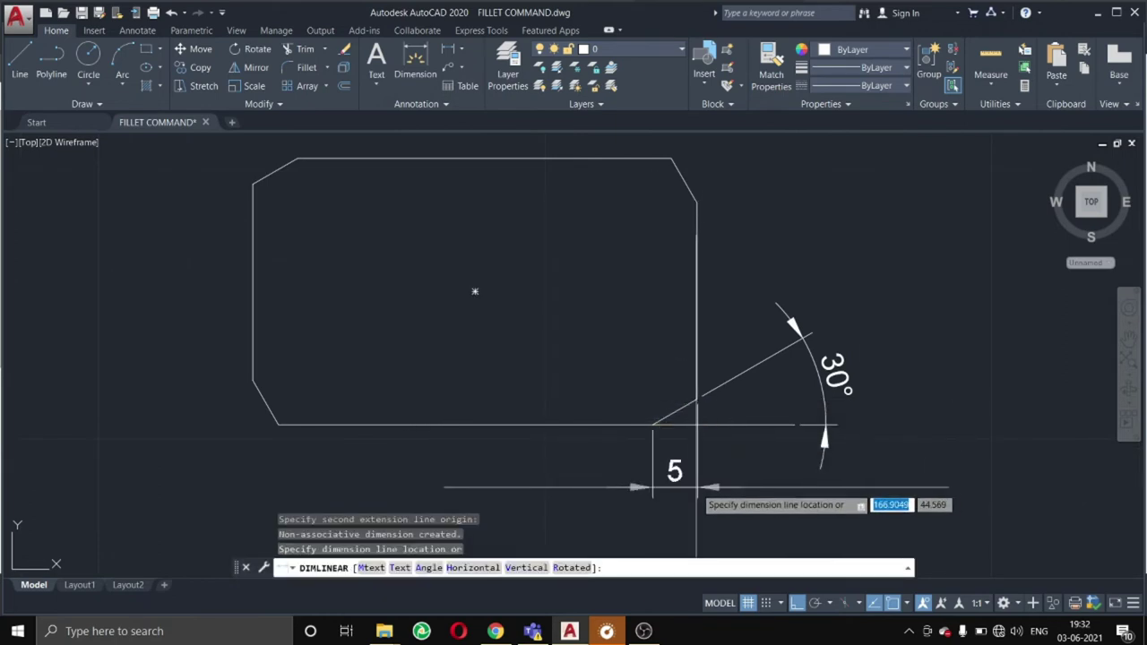
{"action": "left_click", "coordinate": [696, 488]}
{"action": "scroll", "coordinate": [670, 360], "scroll_direction": "down", "scroll_amount": 2}
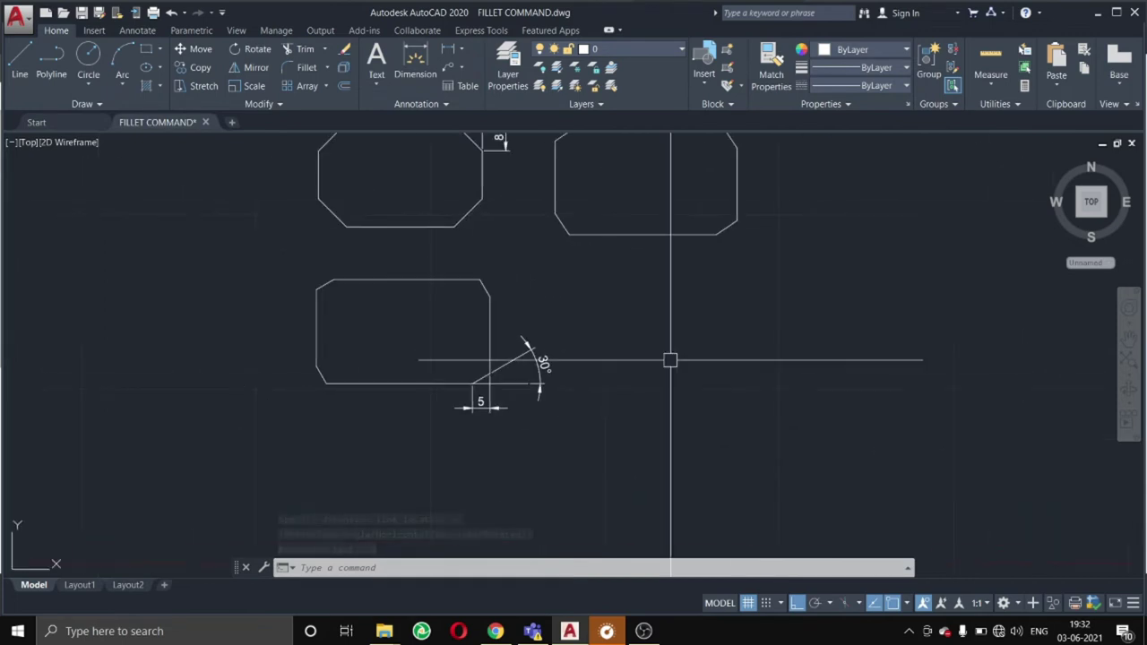
{"action": "scroll", "coordinate": [571, 332], "scroll_direction": "up", "scroll_amount": 2}
{"action": "scroll", "coordinate": [589, 328], "scroll_direction": "up", "scroll_amount": 3}
{"action": "scroll", "coordinate": [479, 312], "scroll_direction": "down", "scroll_amount": 3}
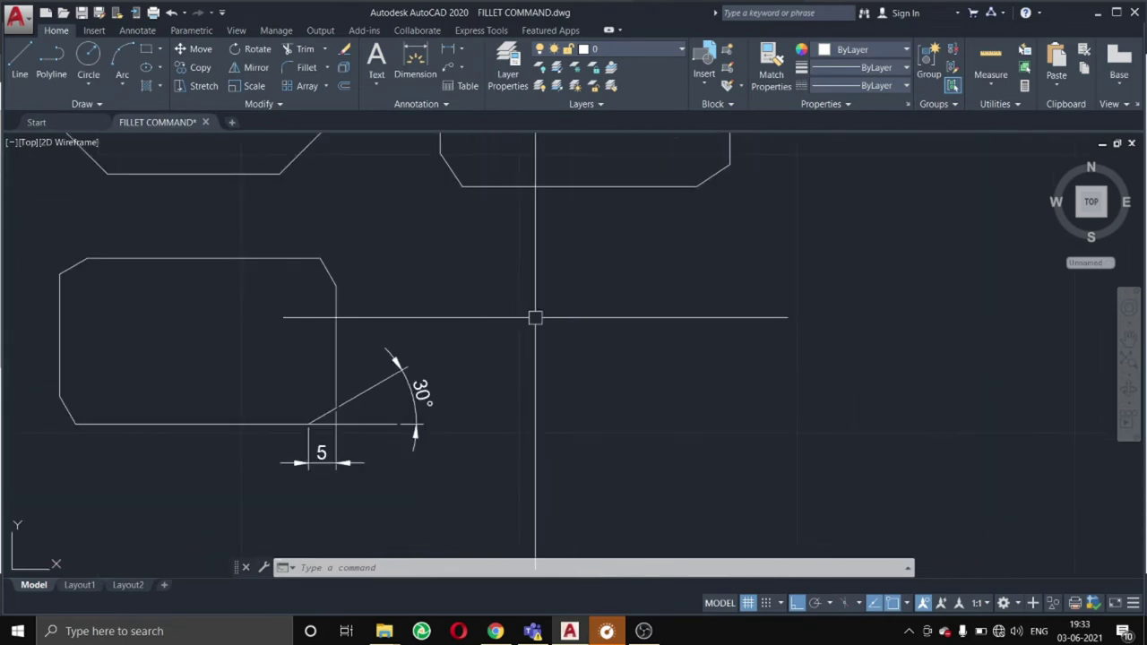
{"action": "type", "text": "rec"}
Draw a fourth rectangle.
{"action": "key", "text": "Return"}
{"action": "left_click", "coordinate": [495, 261]}
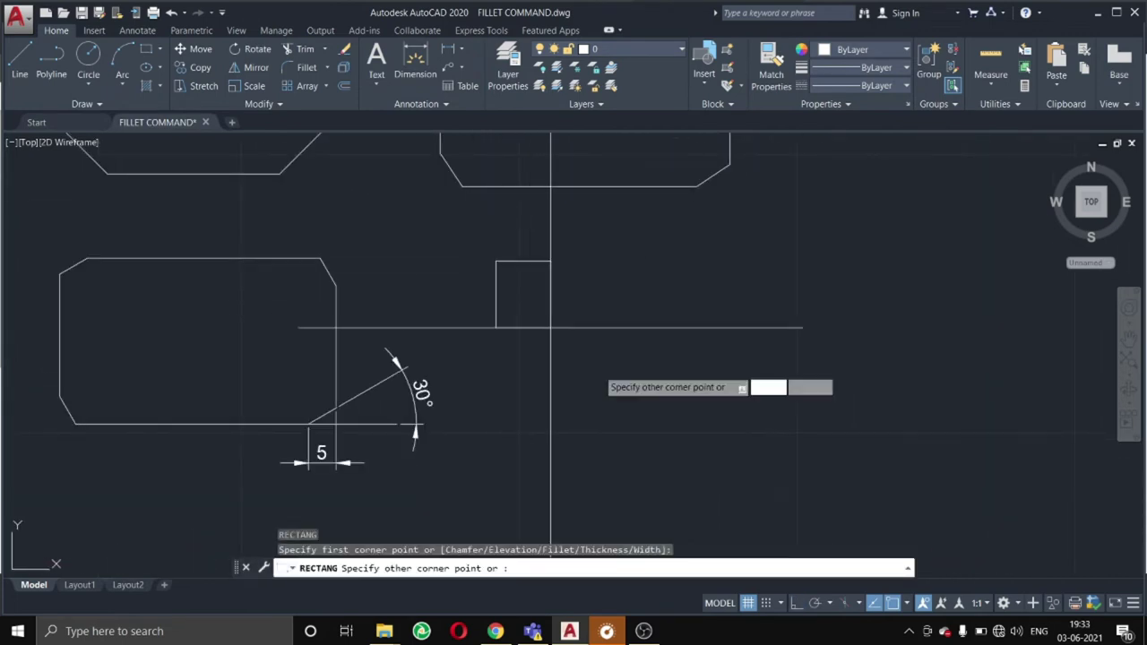
{"action": "left_click", "coordinate": [832, 452]}
{"action": "middle_click_drag", "start_coordinate": [703, 419], "coordinate": [615, 387]}
Start CHAMFER in angle mode with length 8 and a 45° angle.
{"action": "type", "text": "CHA"}
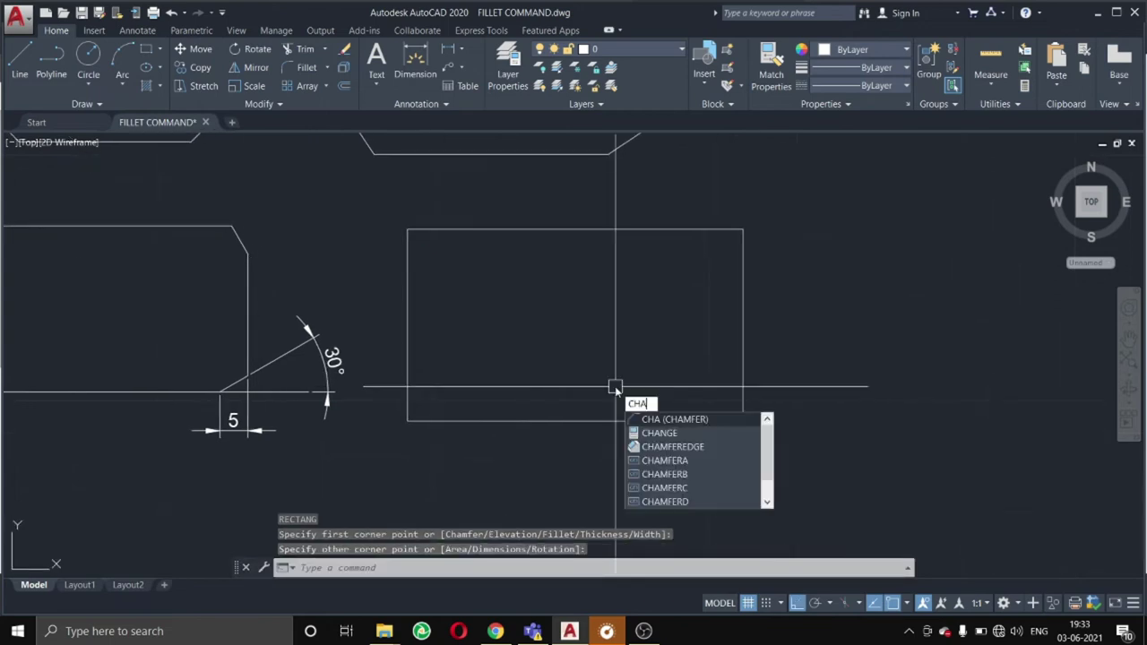
{"action": "key", "text": "Return"}
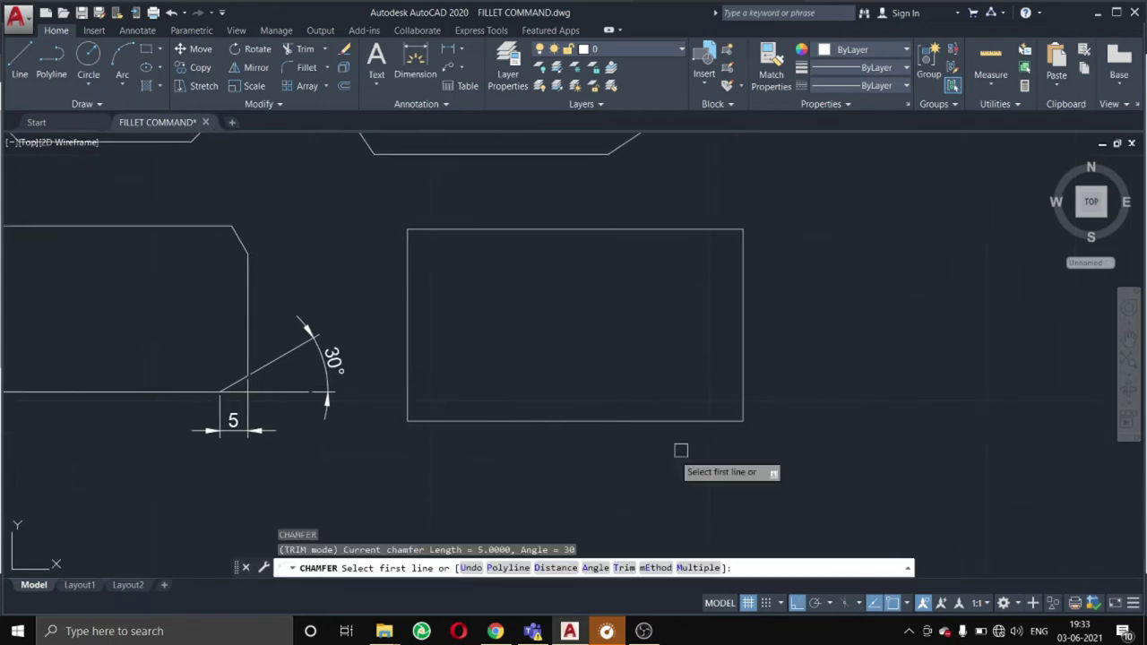
{"action": "type", "text": "A"}
{"action": "key", "text": "Return"}
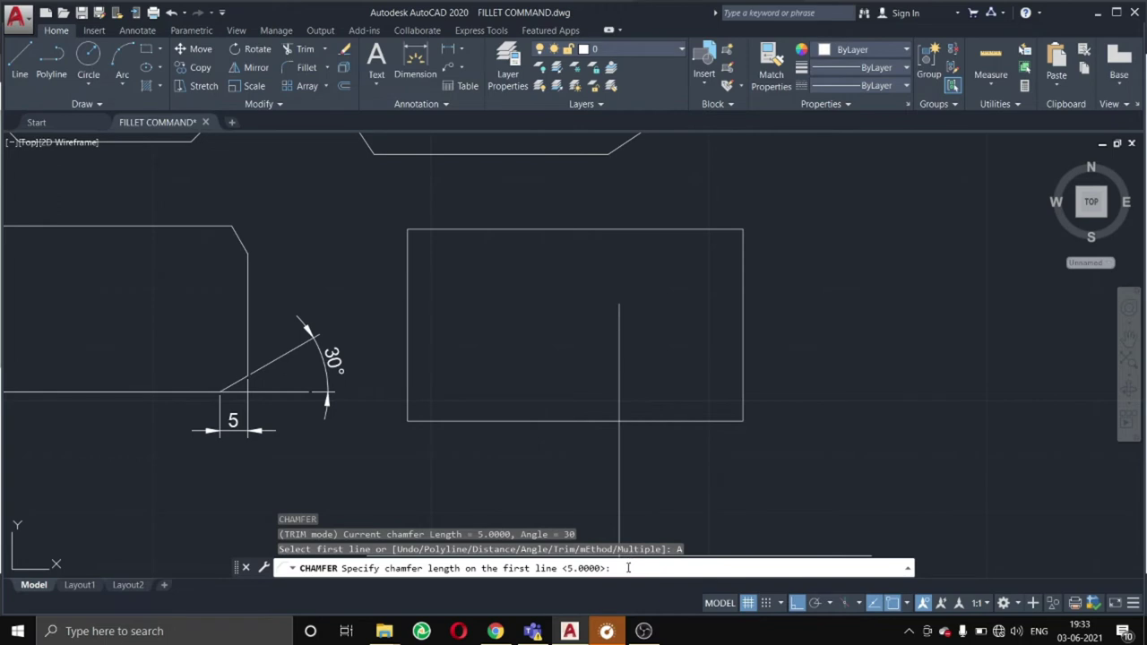
{"action": "key", "text": "Return"}
{"action": "type", "text": "45"}
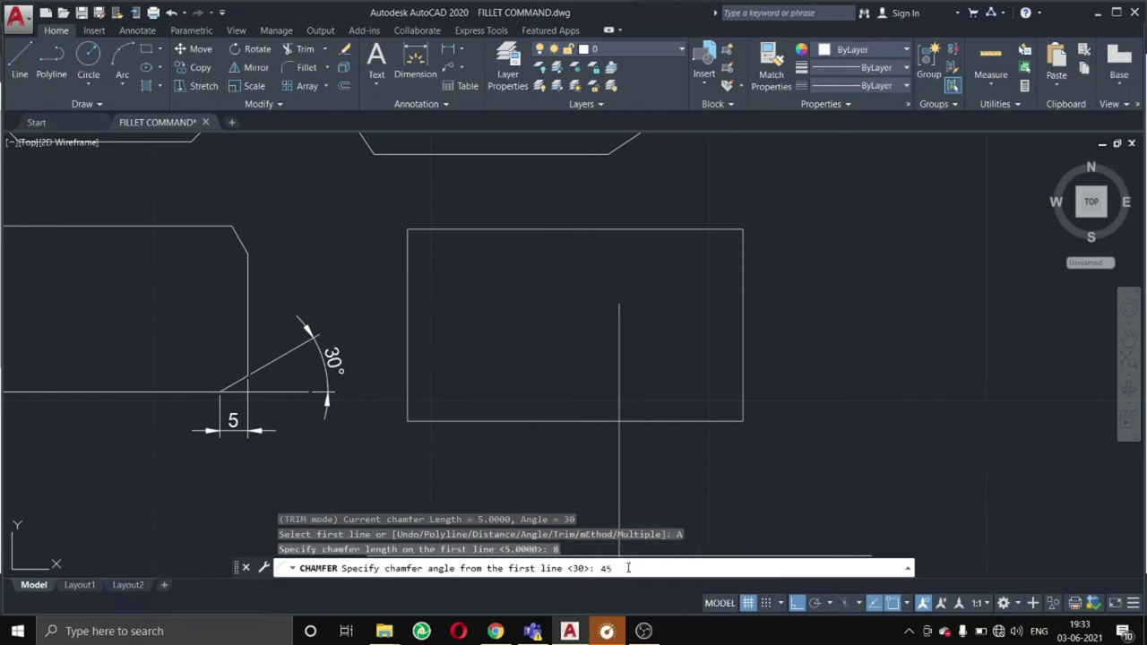
{"action": "key", "text": "Return"}
Chamfer the fourth rectangle's bottom-right, top-right, top-left and bottom-left corners.
{"action": "left_click", "coordinate": [691, 420]}
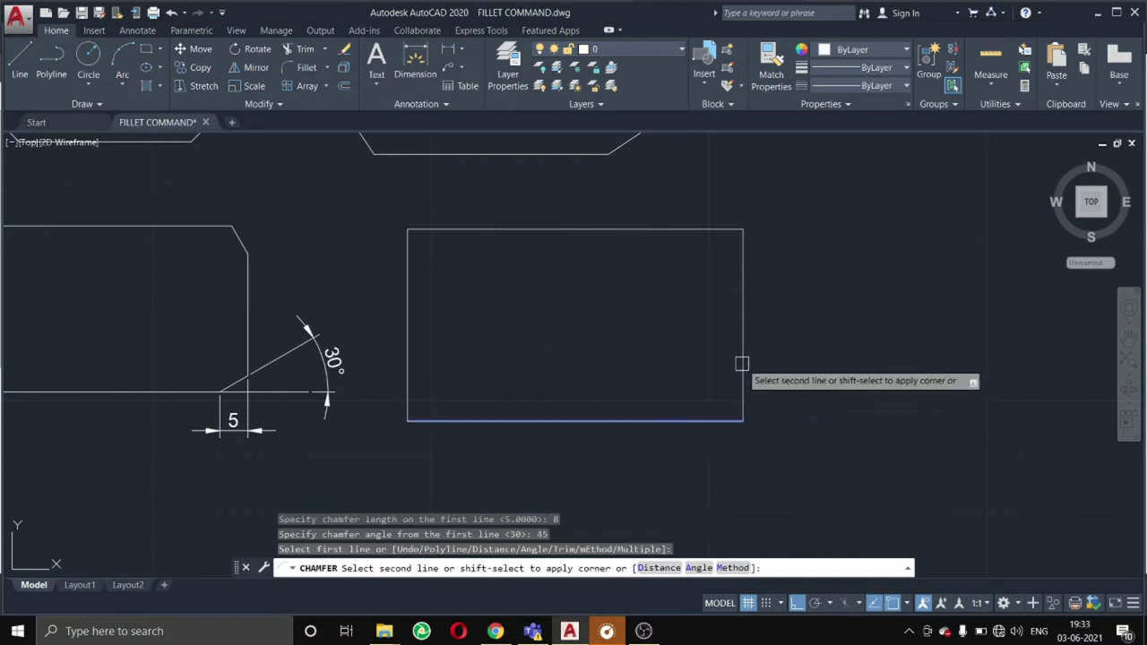
{"action": "left_click", "coordinate": [742, 363]}
{"action": "key", "text": "Return"}
{"action": "left_click", "coordinate": [742, 278]}
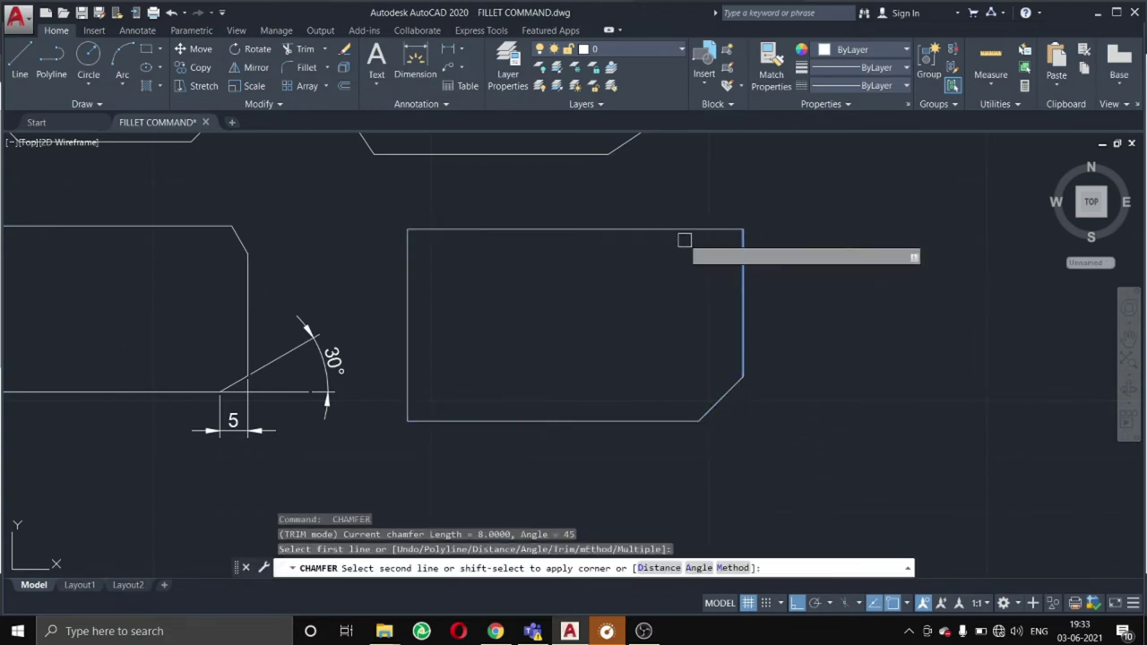
{"action": "left_click", "coordinate": [679, 231]}
{"action": "key", "text": "Return"}
{"action": "left_click", "coordinate": [481, 231]}
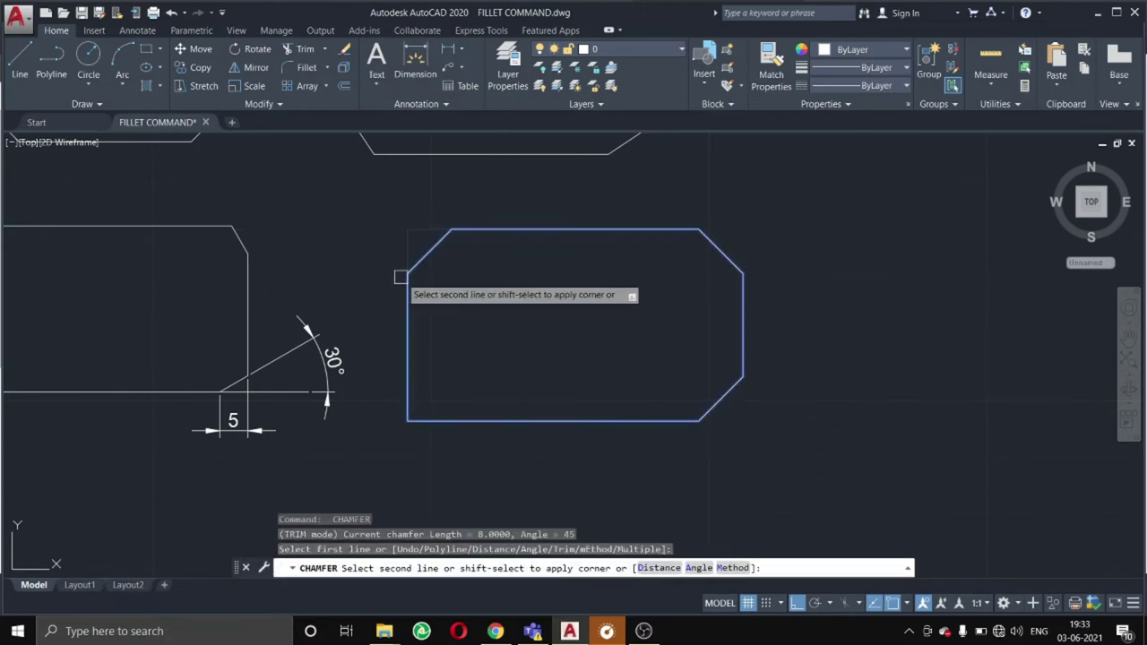
{"action": "left_click", "coordinate": [408, 277]}
{"action": "key", "text": "Return"}
{"action": "left_click", "coordinate": [408, 358]}
{"action": "left_click", "coordinate": [473, 421]}
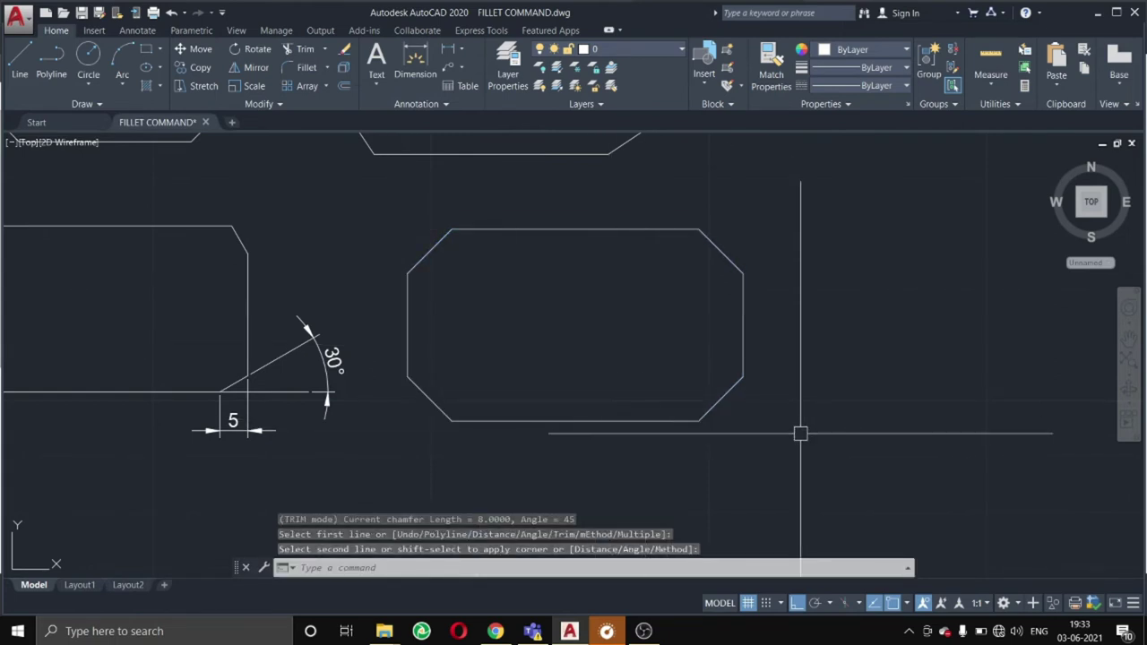
Draw a line extending the bottom edge past the lower-right chamfer.
{"action": "left_click", "coordinate": [20, 63]}
{"action": "left_click", "coordinate": [699, 420]}
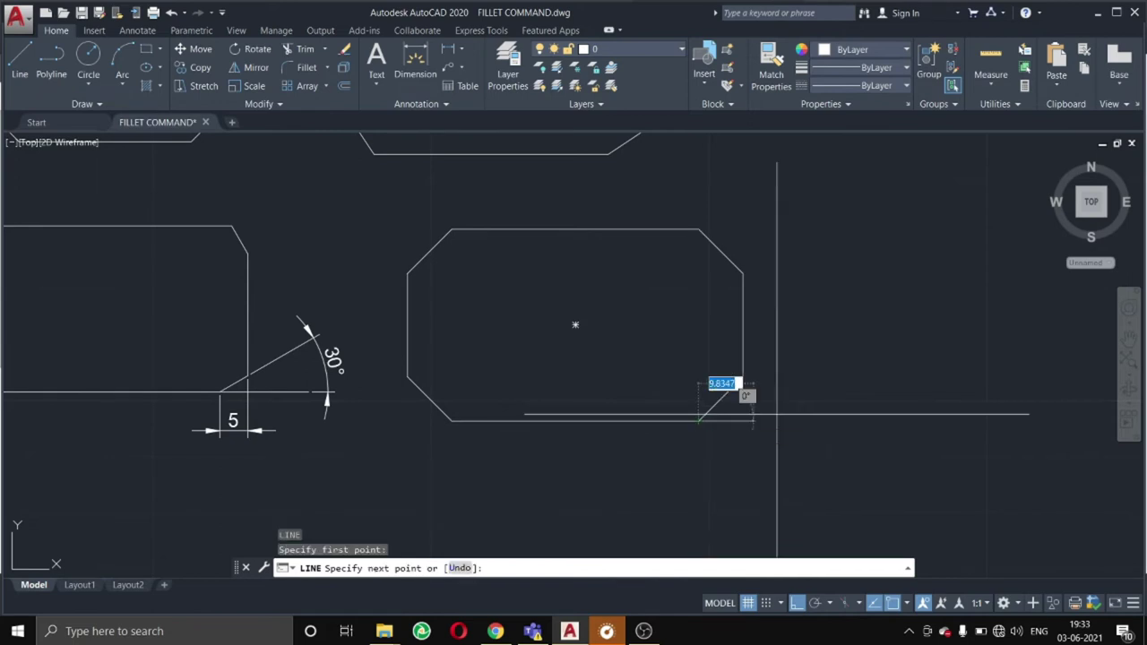
{"action": "left_click", "coordinate": [800, 420]}
{"action": "key", "text": "Escape"}
Add a 45° angular dimension between the chamfer and the extended bottom line.
{"action": "type", "text": "d"}
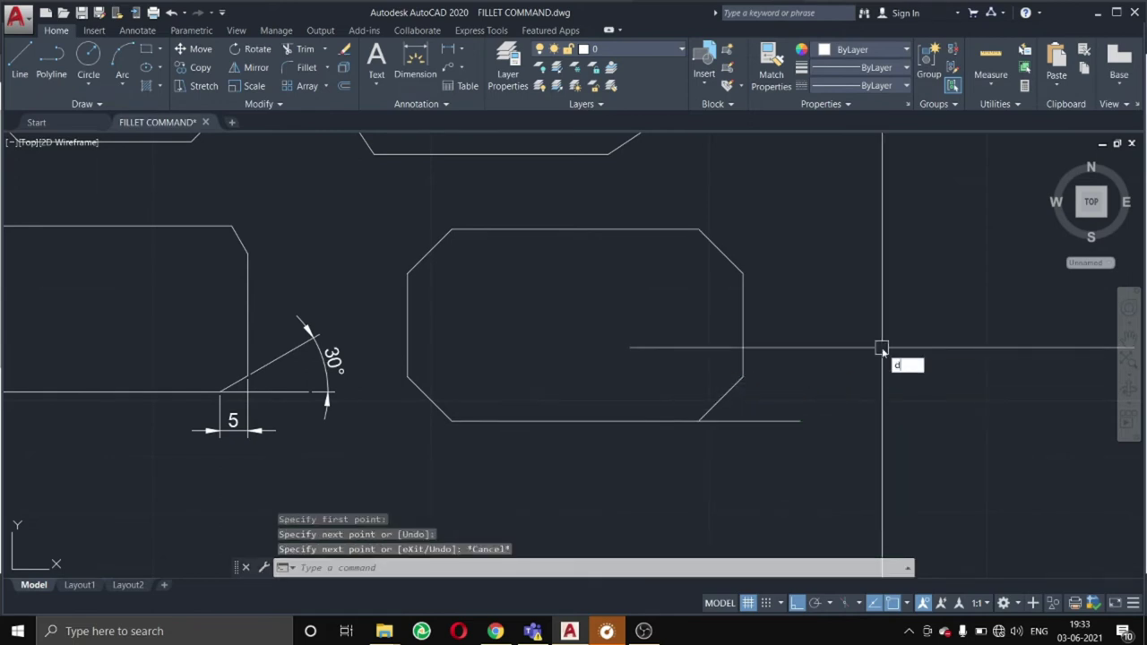
{"action": "type", "text": " lin"}
{"action": "key", "text": "Return"}
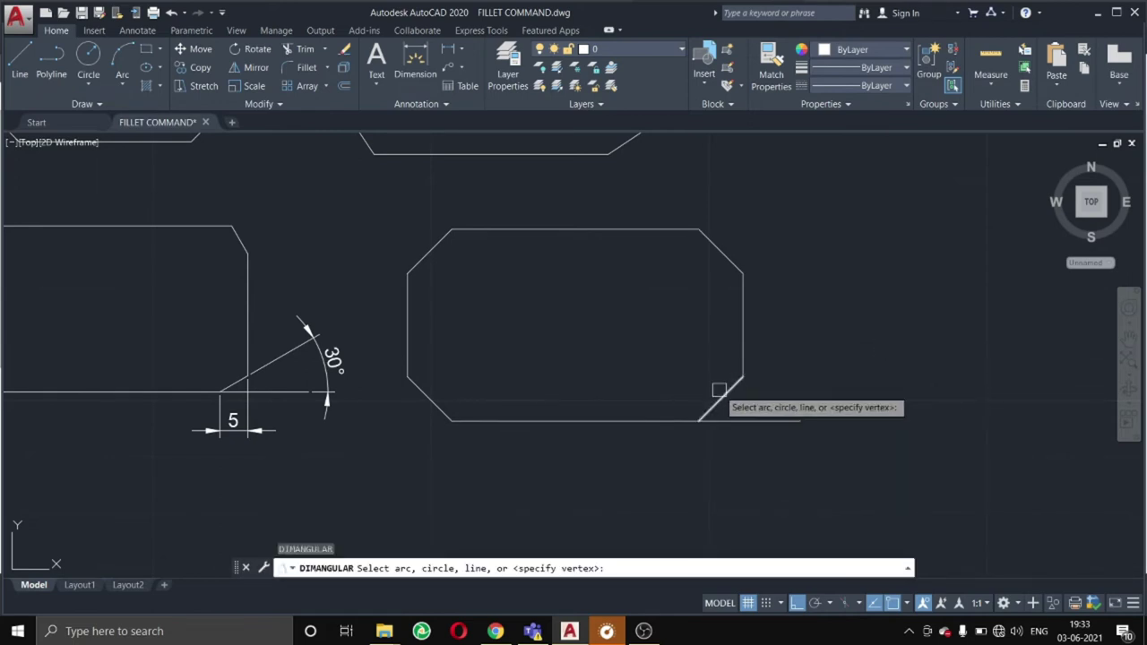
{"action": "left_click", "coordinate": [724, 394]}
{"action": "left_click", "coordinate": [762, 420]}
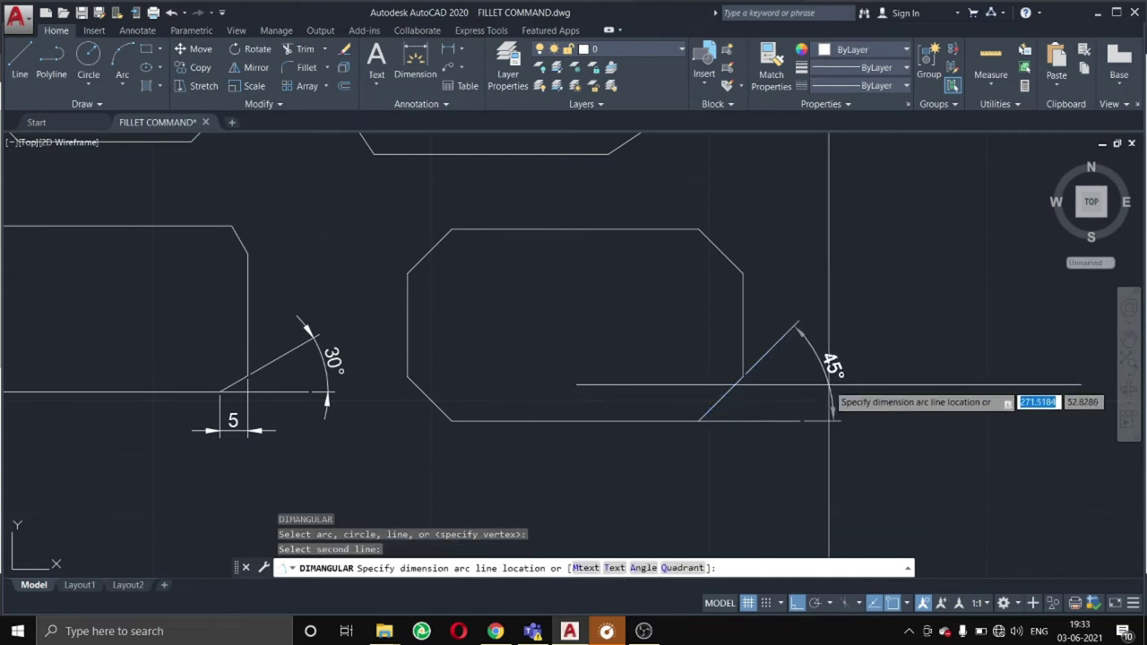
{"action": "left_click", "coordinate": [833, 391]}
{"action": "key", "text": "Return"}
{"action": "key", "text": "Escape"}
{"action": "key", "text": "Escape"}
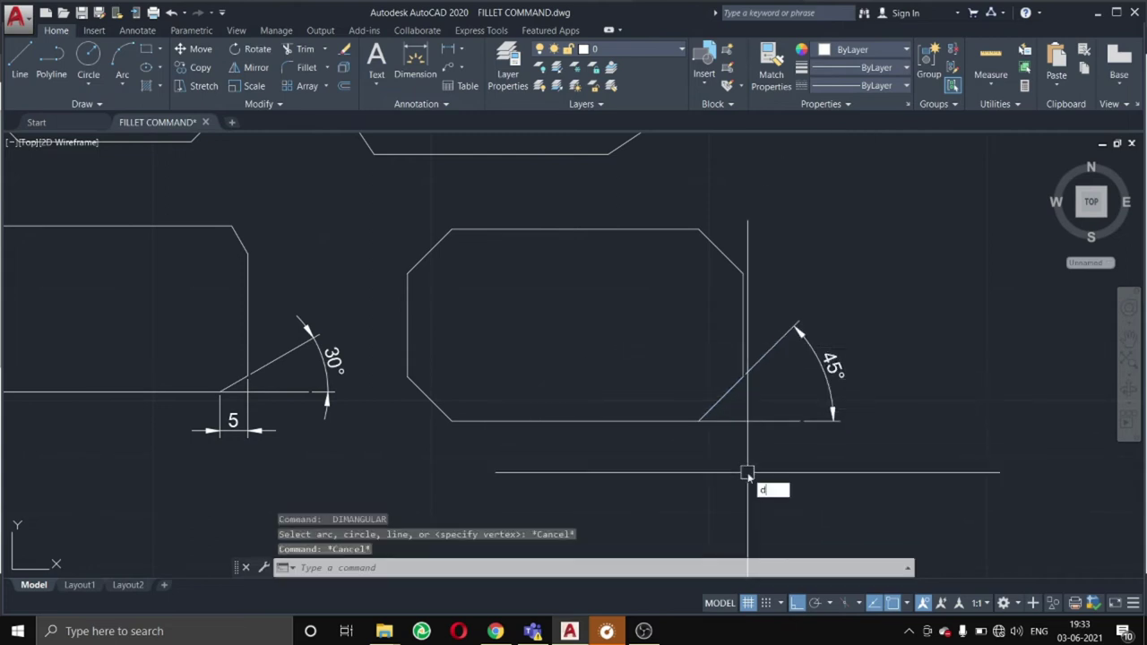
Add an 8 linear dimension across the chamfer, placed below it.
{"action": "type", "text": "dli"}
{"action": "key", "text": "Return"}
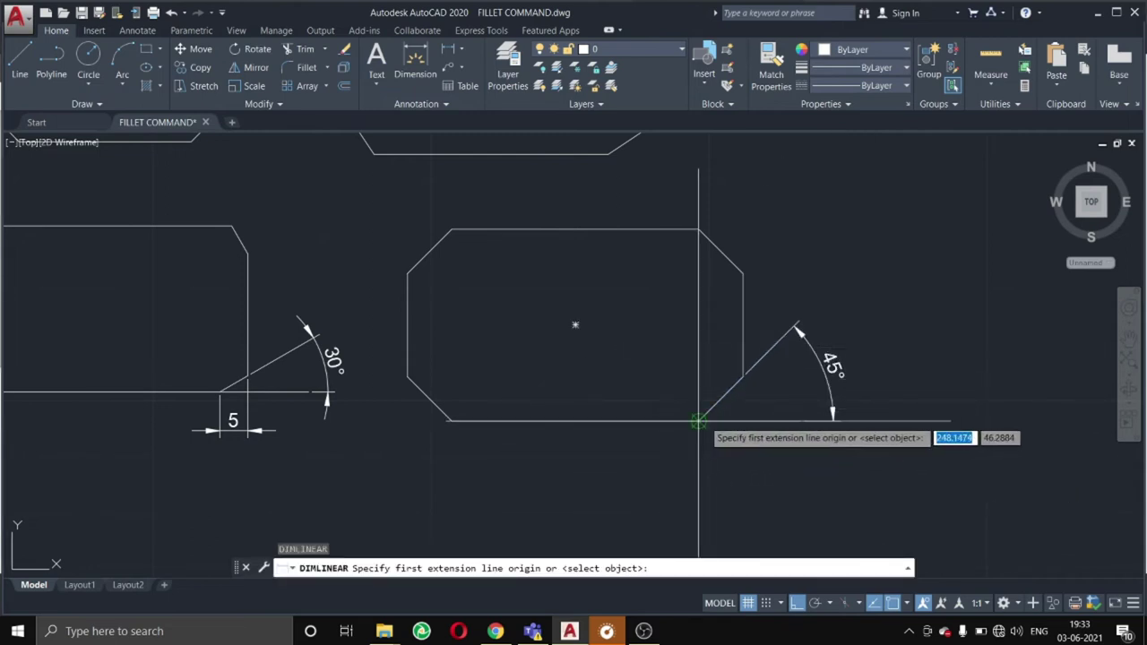
{"action": "left_click", "coordinate": [699, 421]}
{"action": "left_click", "coordinate": [743, 420]}
{"action": "left_click", "coordinate": [845, 464]}
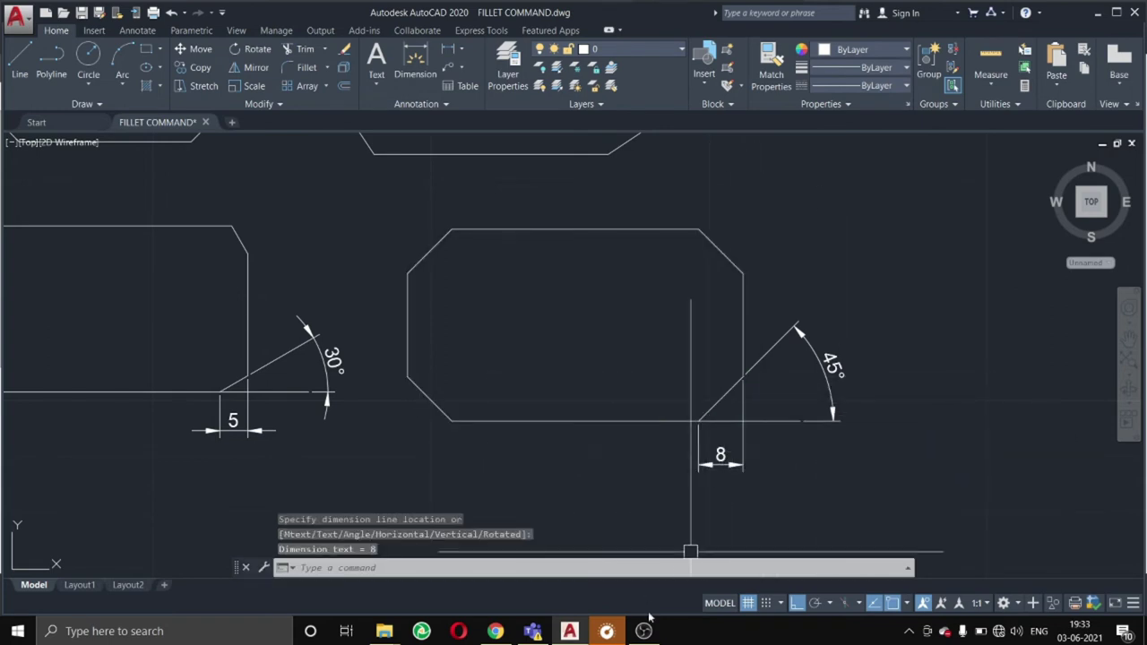
{"action": "scroll", "coordinate": [747, 333], "scroll_direction": "down", "scroll_amount": 1}
{"action": "scroll", "coordinate": [595, 327], "scroll_direction": "down", "scroll_amount": 1}
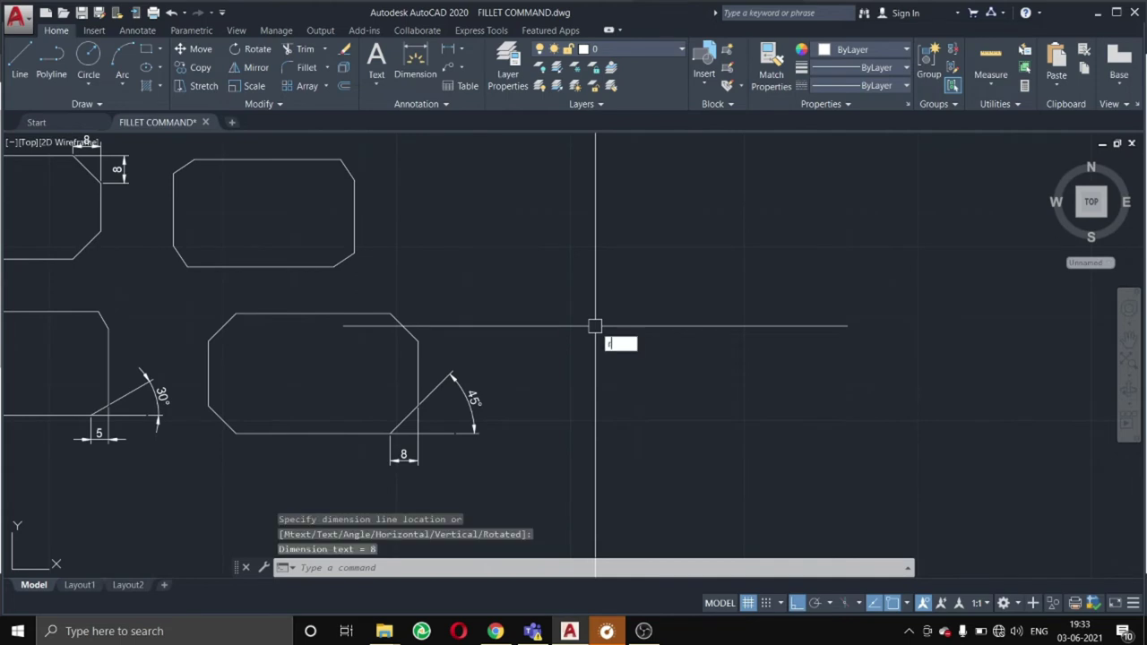
{"action": "scroll", "coordinate": [595, 326], "scroll_direction": "up", "scroll_amount": 2}
Bring the plain rectangle into view and start CHAMFER with trim mode set to No trim.
{"action": "middle_click_drag", "start_coordinate": [576, 335], "coordinate": [597, 345]}
{"action": "type", "text": "cha"}
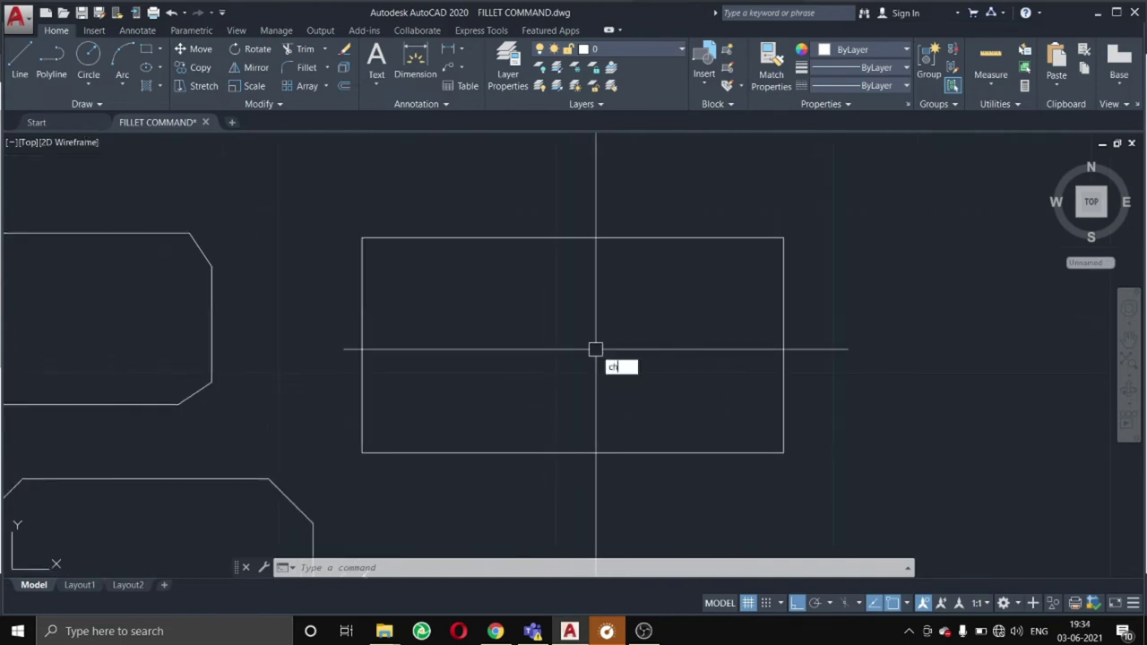
{"action": "key", "text": "Return"}
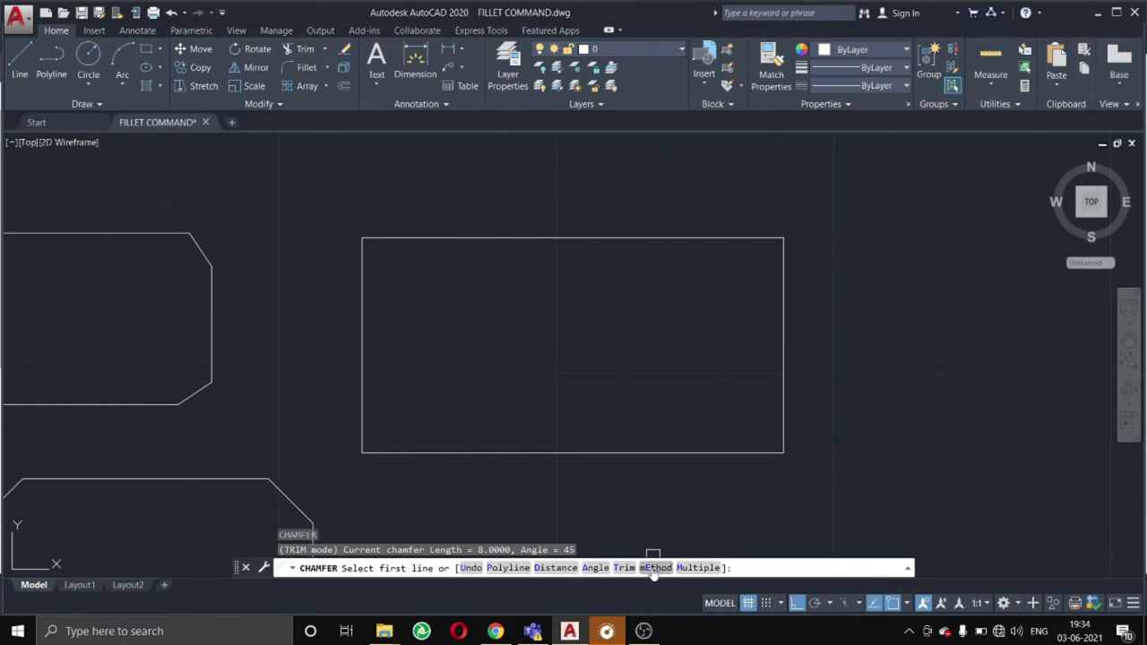
{"action": "left_click", "coordinate": [654, 568]}
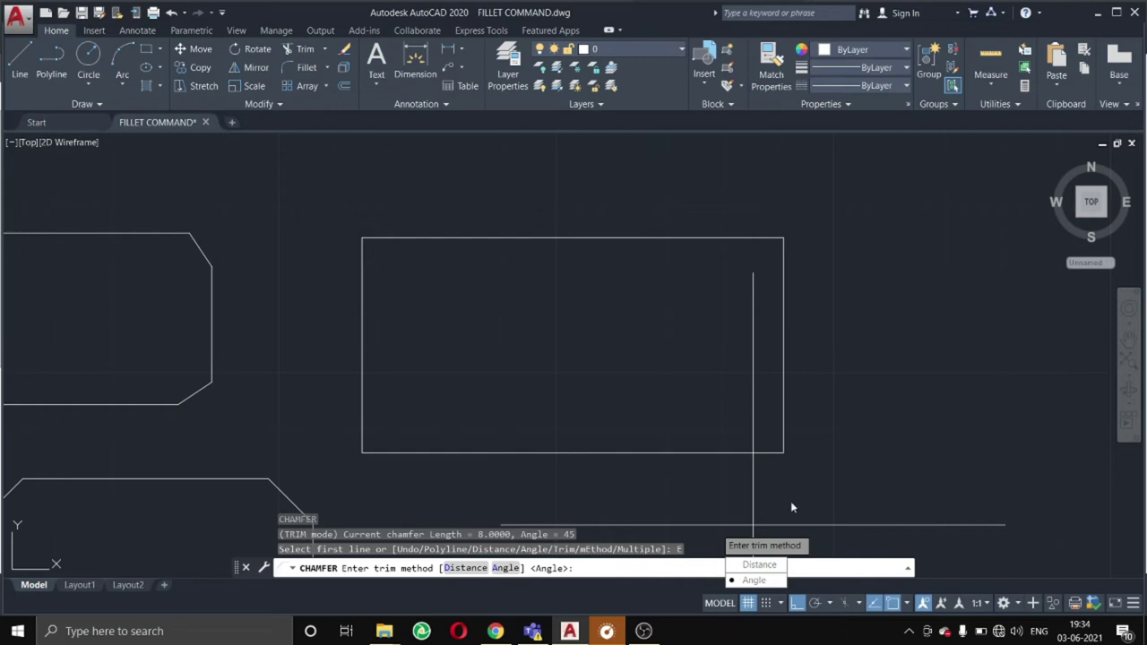
{"action": "key", "text": "Escape"}
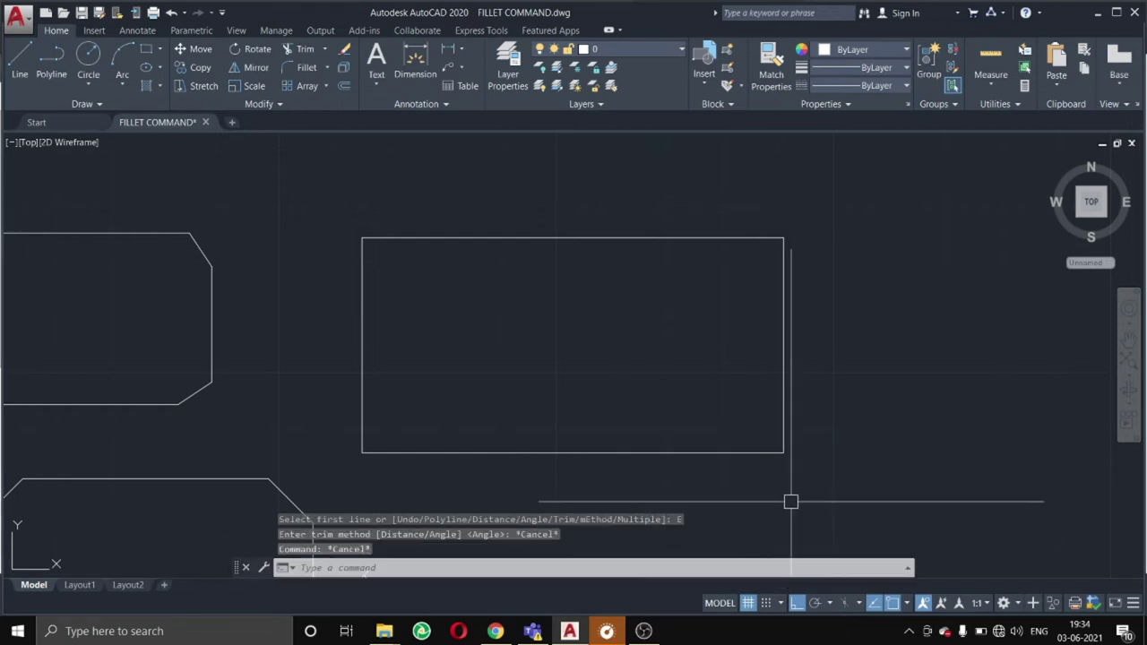
{"action": "key", "text": "Return"}
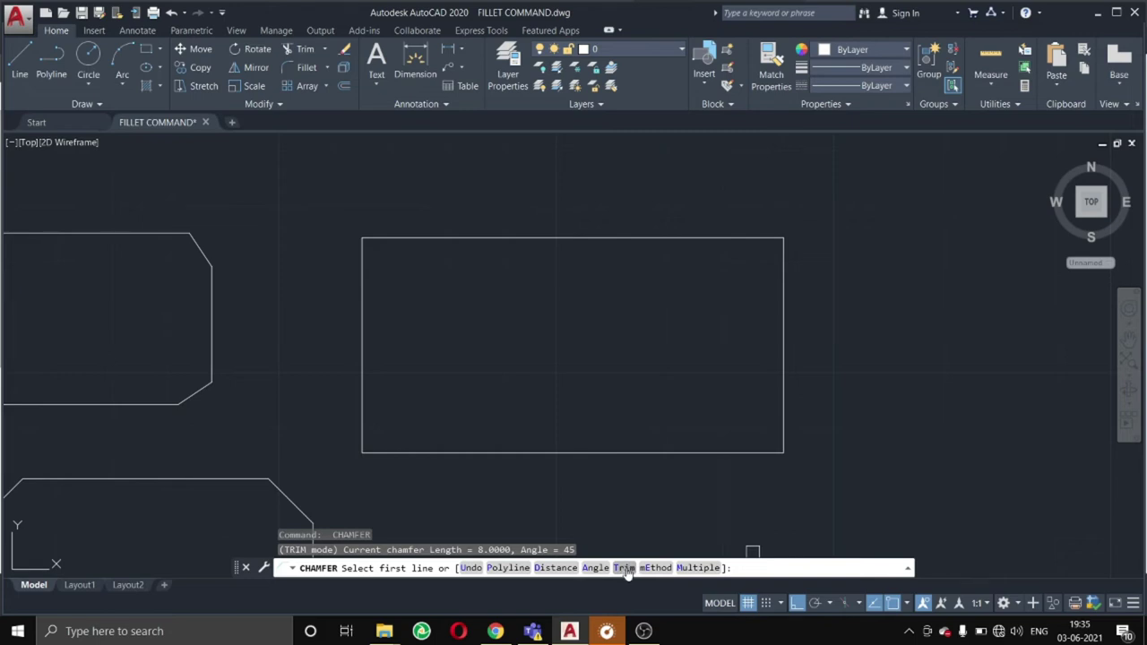
{"action": "left_click", "coordinate": [625, 568]}
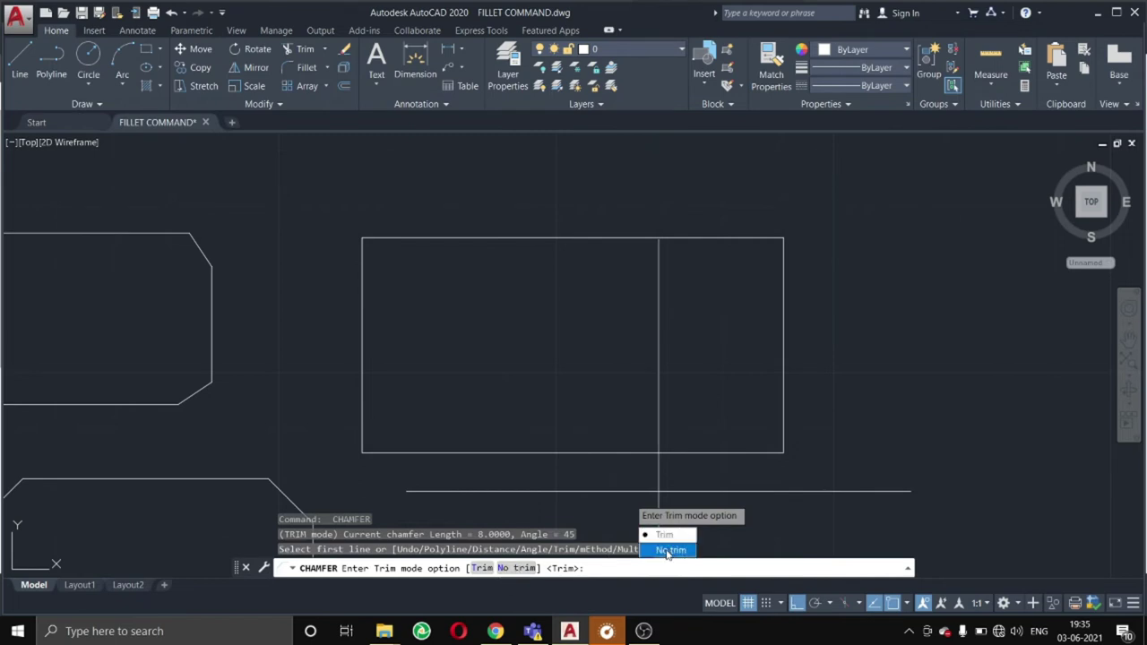
{"action": "left_click", "coordinate": [668, 553]}
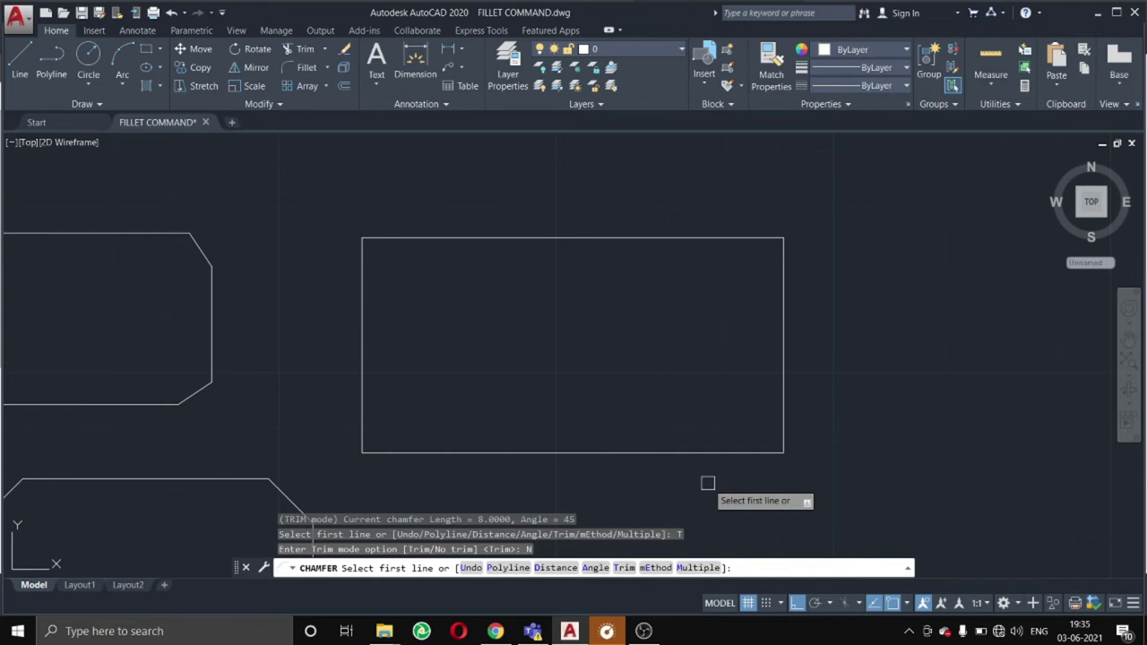
Set both chamfer distances to 6 and chamfer the bottom-right corner.
{"action": "left_click", "coordinate": [554, 568]}
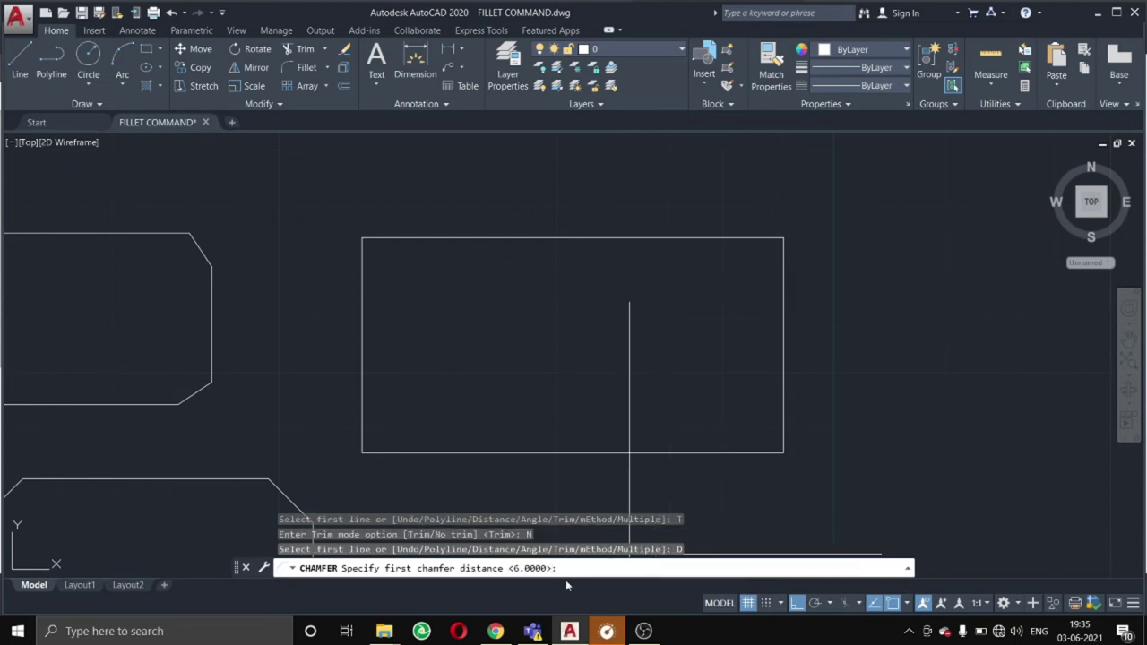
{"action": "key", "text": "Return"}
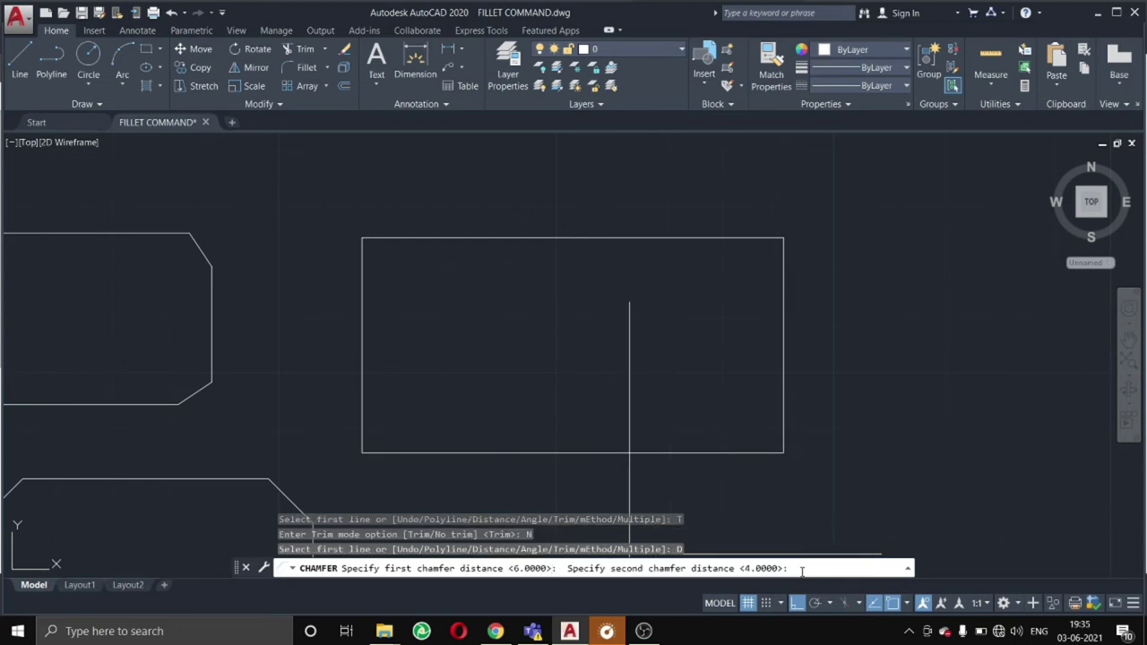
{"action": "type", "text": "6"}
{"action": "key", "text": "Return"}
{"action": "left_click", "coordinate": [694, 452]}
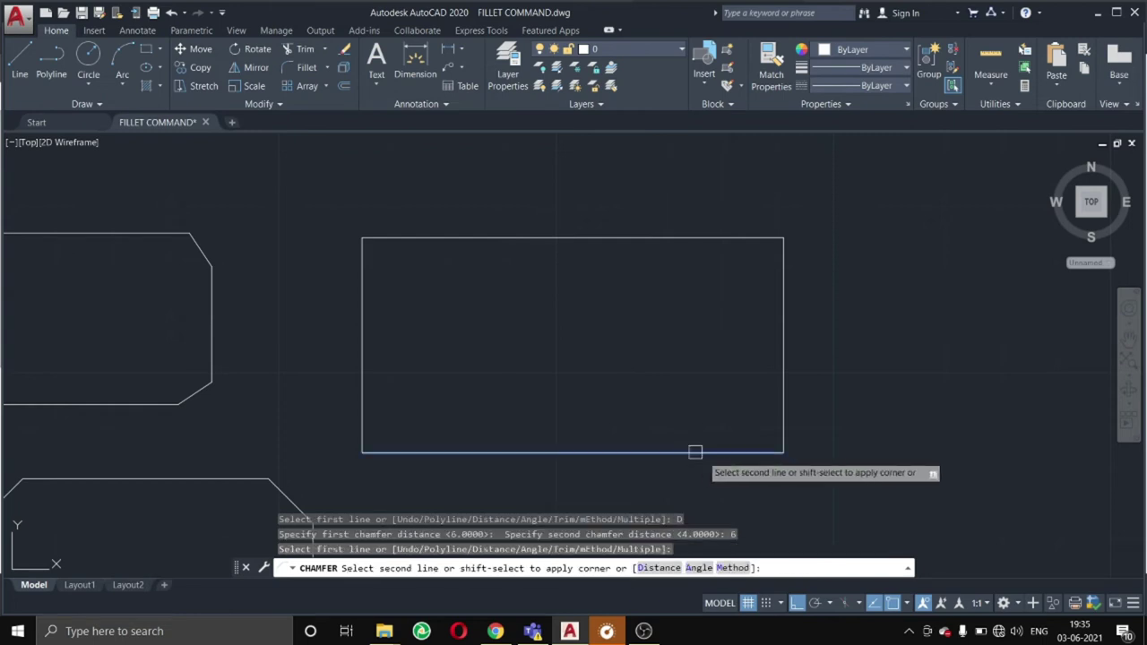
{"action": "left_click", "coordinate": [783, 350]}
Chamfer the top-right and top-left corners at 6 by 6.
{"action": "type", "text": "cha"}
{"action": "key", "text": "Return"}
{"action": "left_click", "coordinate": [777, 302]}
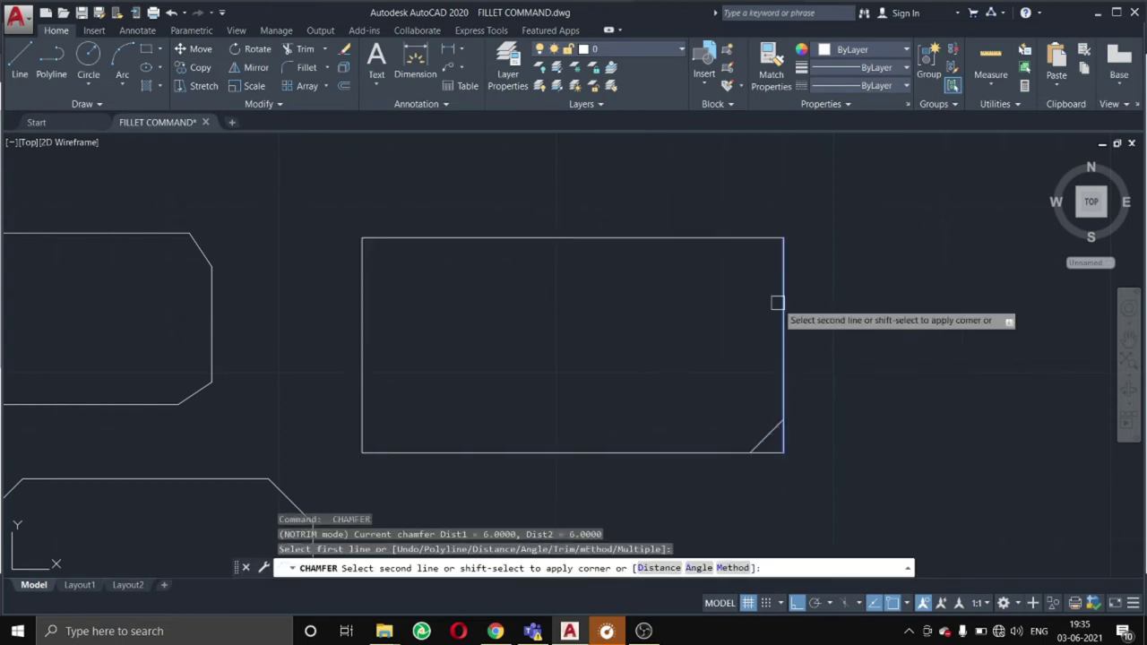
{"action": "left_click", "coordinate": [719, 238]}
{"action": "type", "text": "cha"}
{"action": "key", "text": "Return"}
{"action": "left_click", "coordinate": [422, 238]}
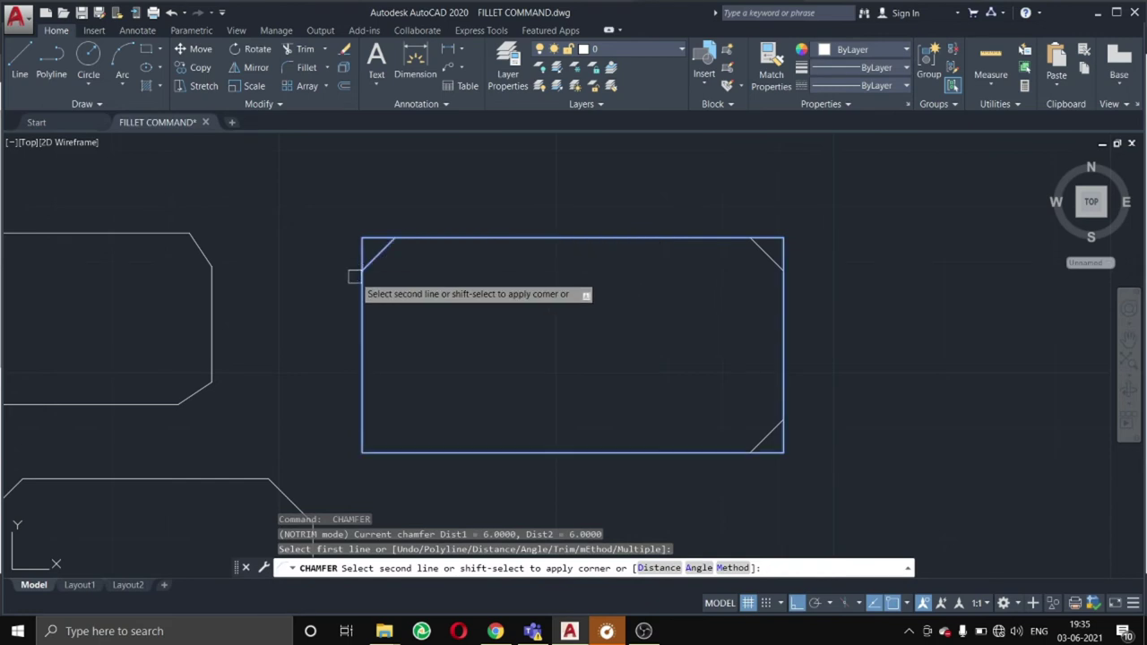
{"action": "left_click", "coordinate": [358, 280]}
Chamfer the bottom-left corner at 6 by 6, then restart CHAMFER.
{"action": "type", "text": "cha"}
{"action": "key", "text": "Return"}
{"action": "left_click", "coordinate": [363, 379]}
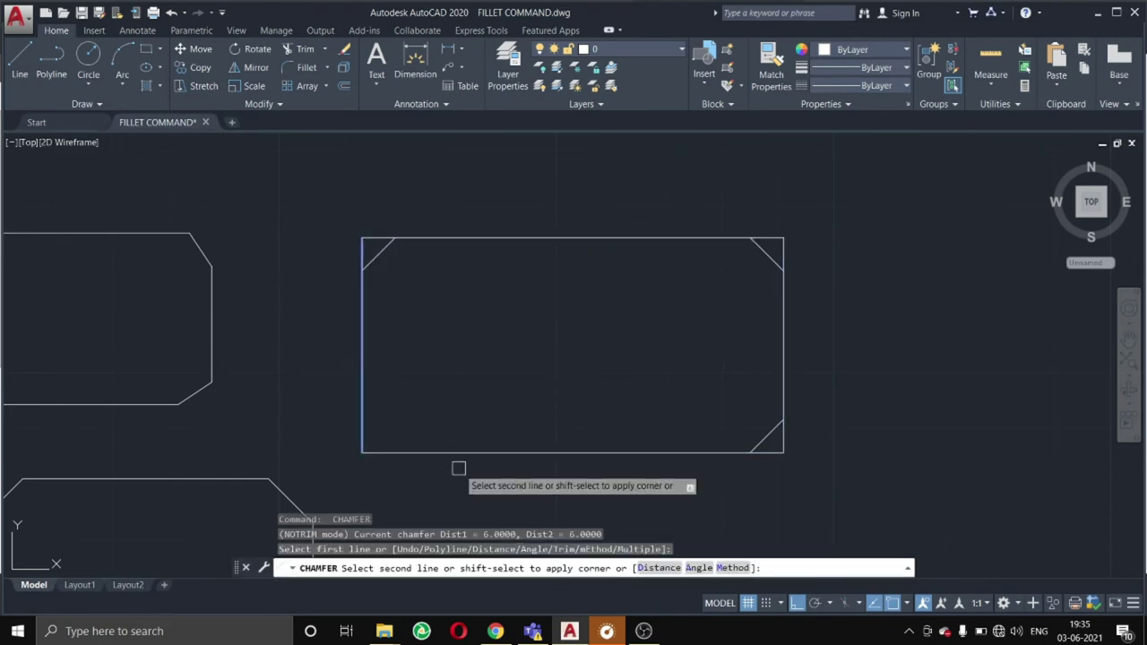
{"action": "left_click", "coordinate": [452, 450]}
{"action": "key", "text": "Escape"}
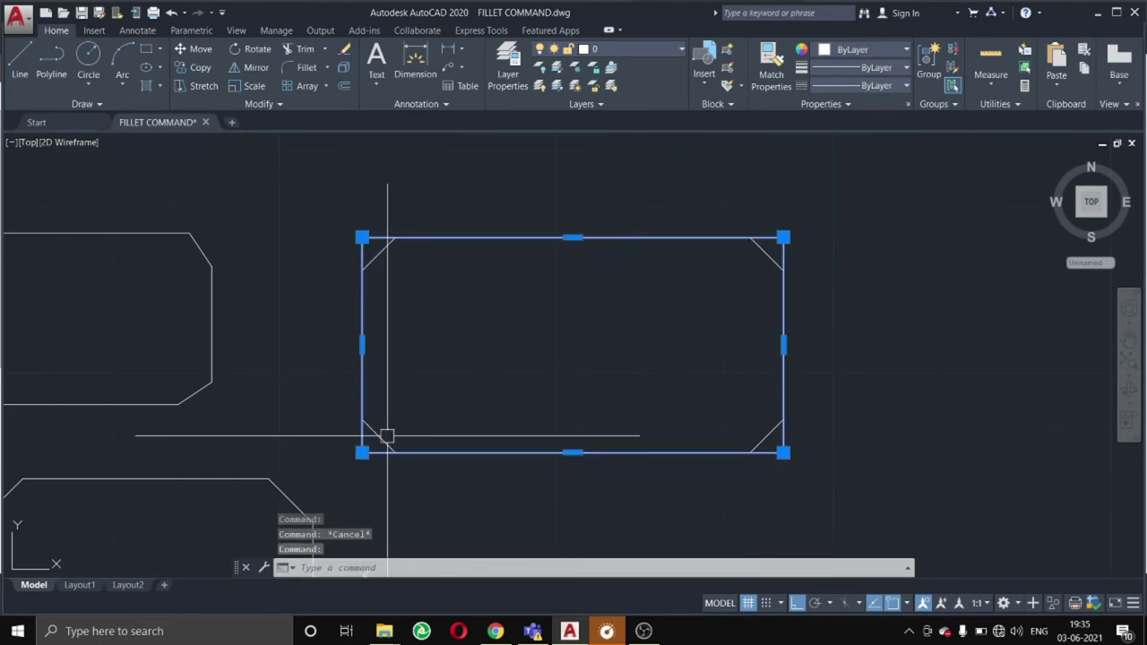
{"action": "key", "text": "Escape"}
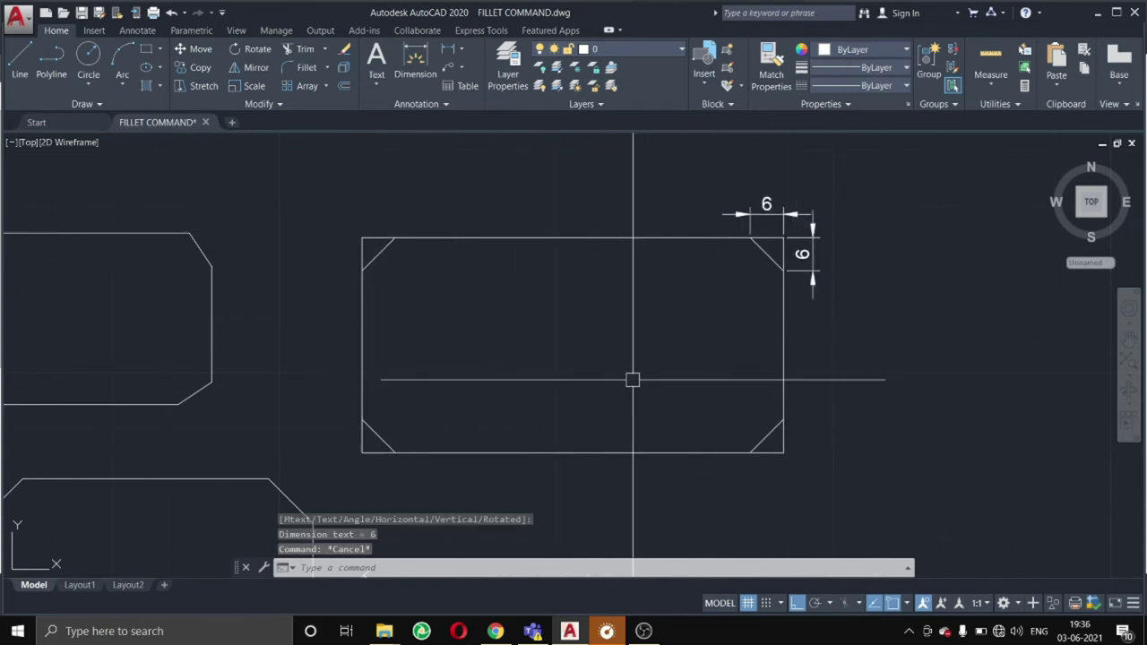
{"action": "type", "text": "cha"}
{"action": "key", "text": "Return"}
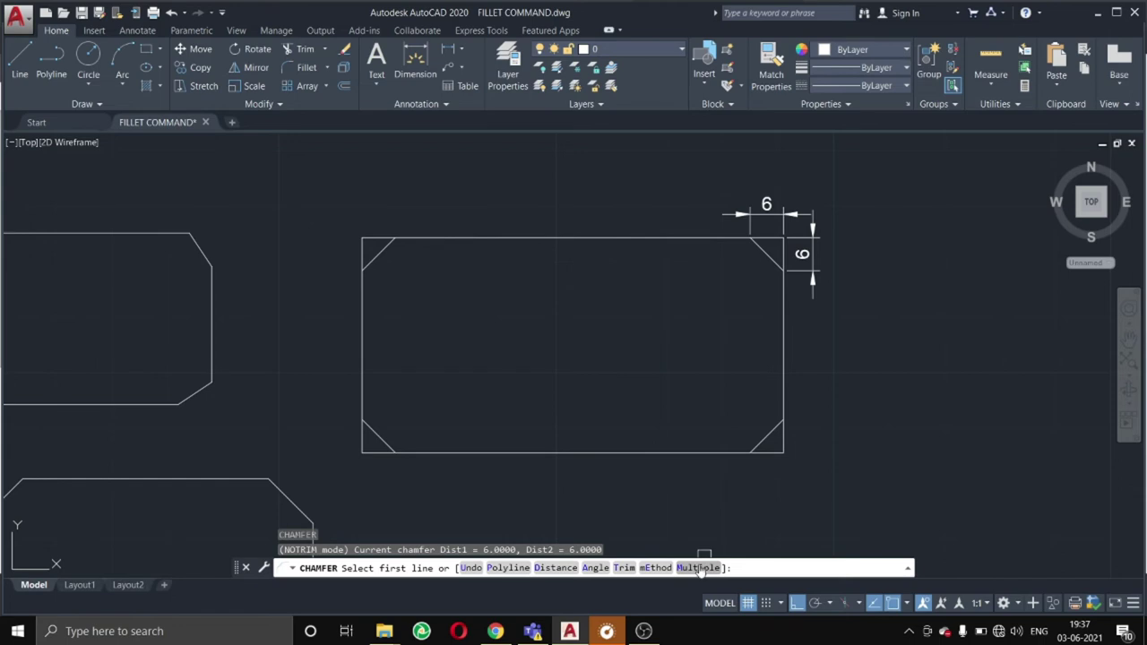
Enable Multiple mode and set both chamfer distances to 8.
{"action": "left_click", "coordinate": [700, 567]}
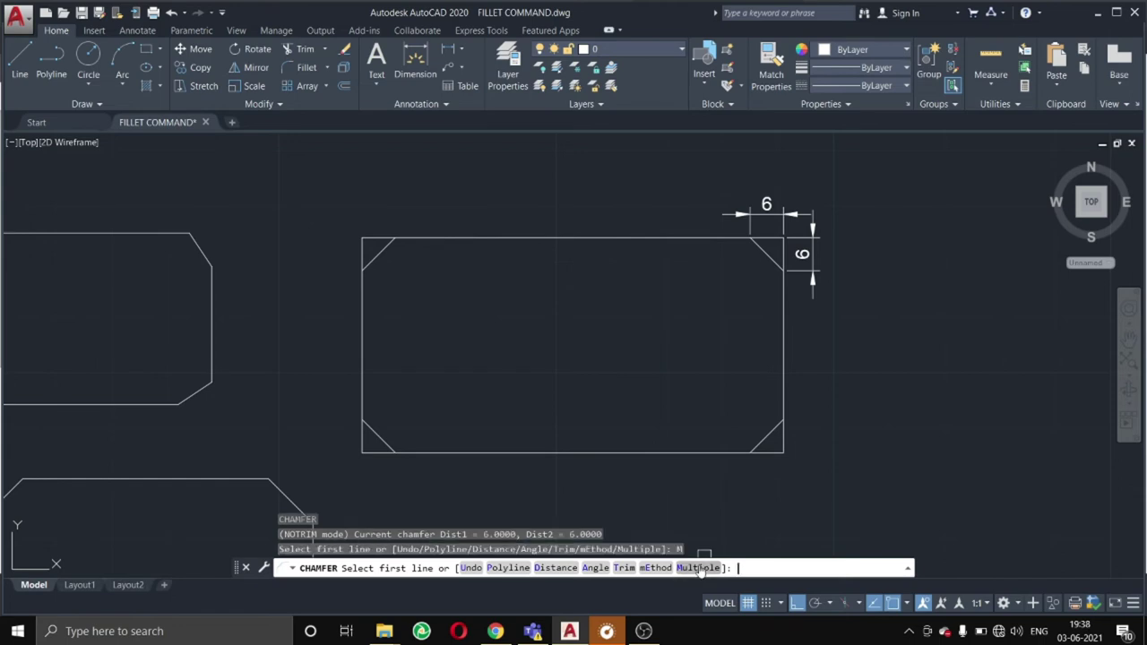
{"action": "left_click", "coordinate": [557, 568]}
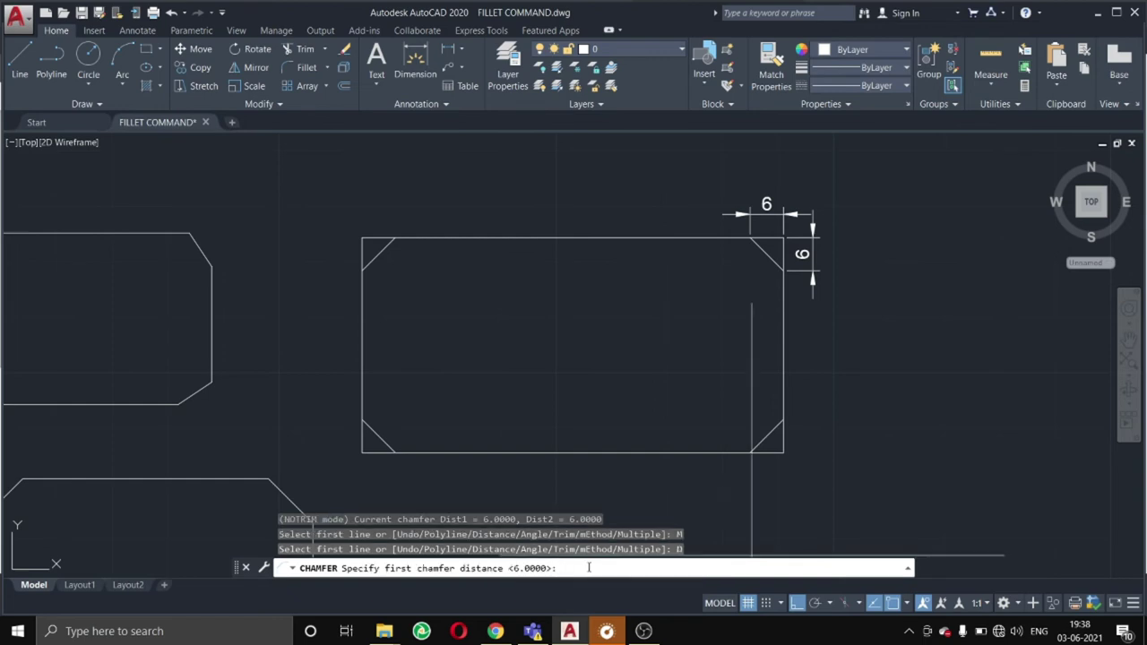
{"action": "type", "text": "8"}
{"action": "key", "text": "Return"}
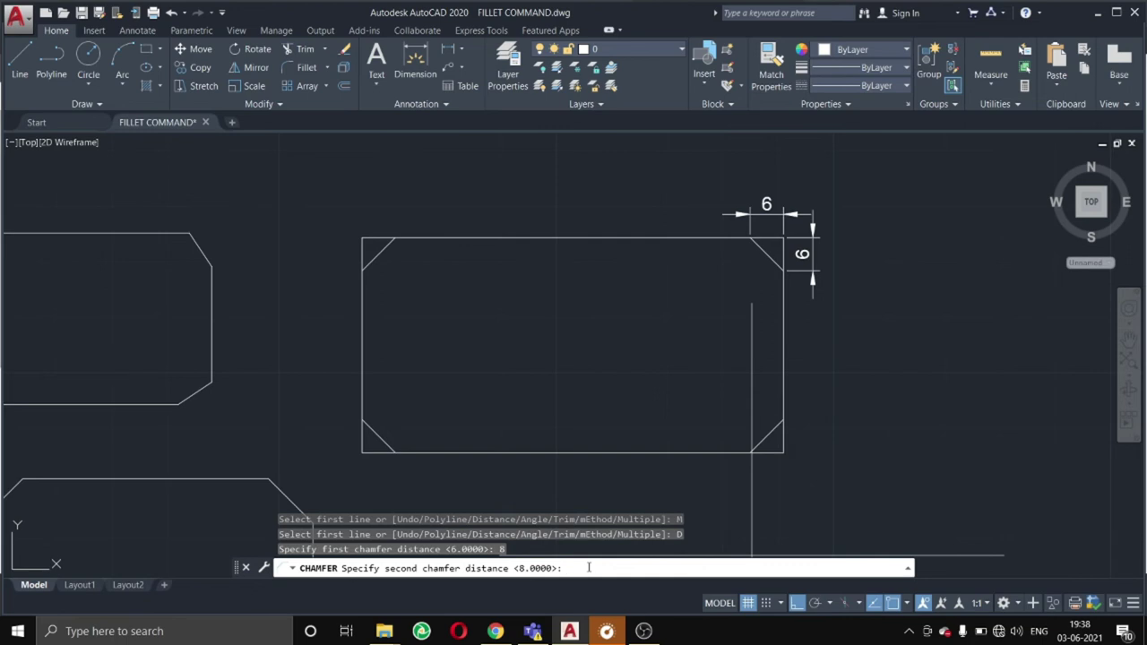
{"action": "key", "text": "Return"}
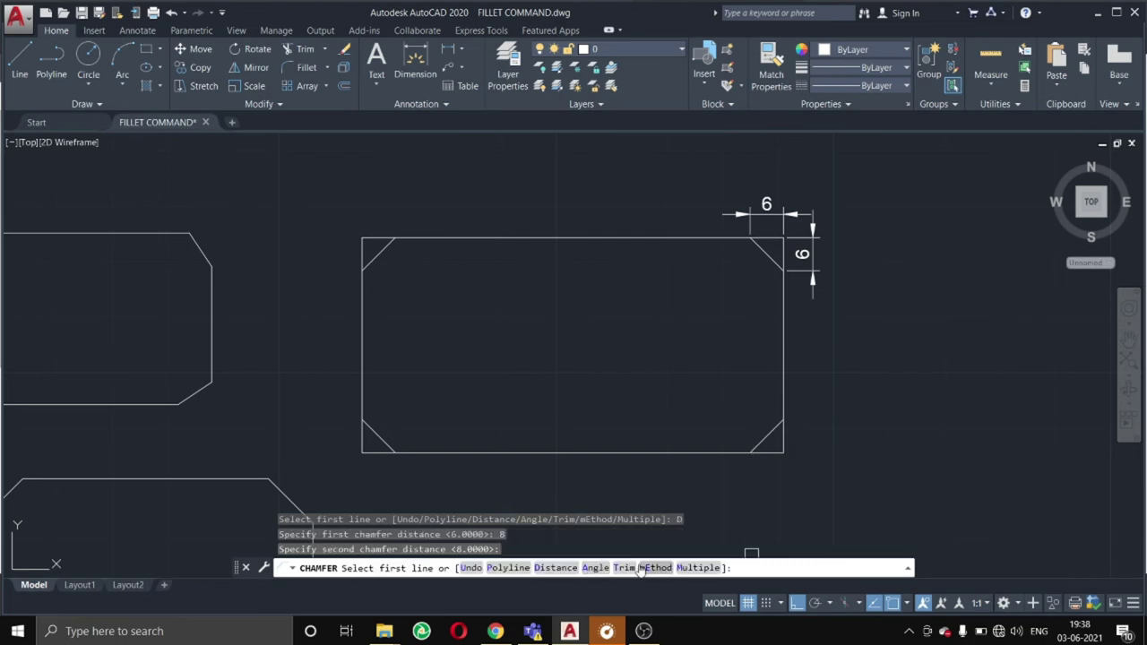
Chamfer all four corners at 8 by 8, picking both edges at each corner.
{"action": "left_click", "coordinate": [637, 453]}
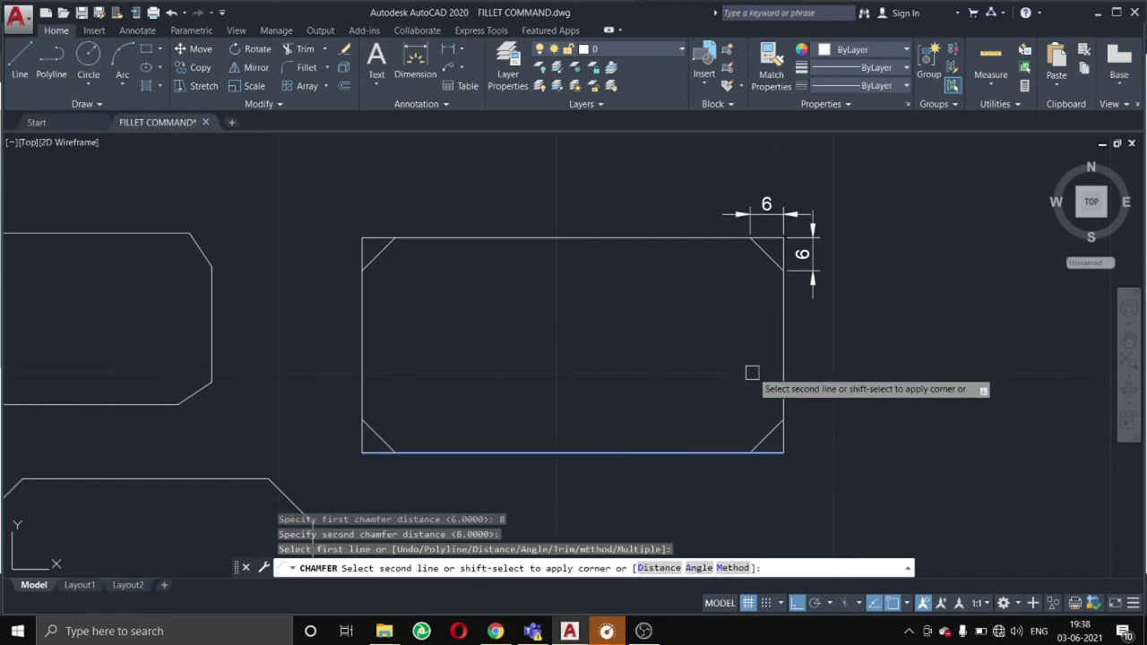
{"action": "left_click", "coordinate": [783, 358]}
{"action": "left_click", "coordinate": [782, 322]}
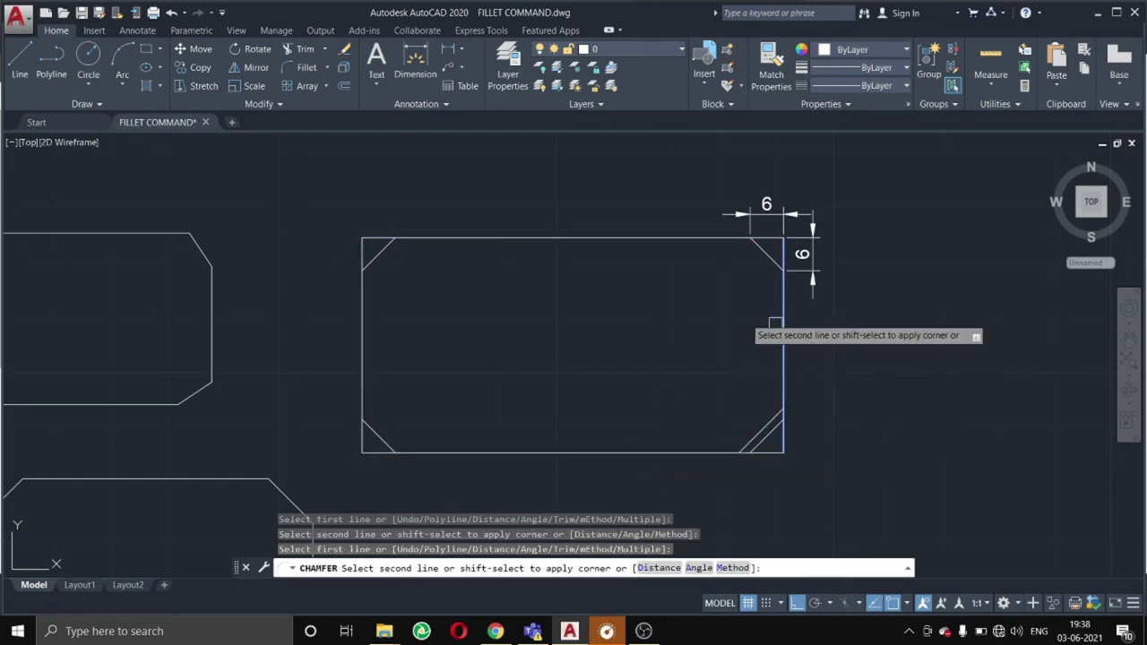
{"action": "left_click", "coordinate": [681, 237]}
{"action": "left_click", "coordinate": [502, 237]}
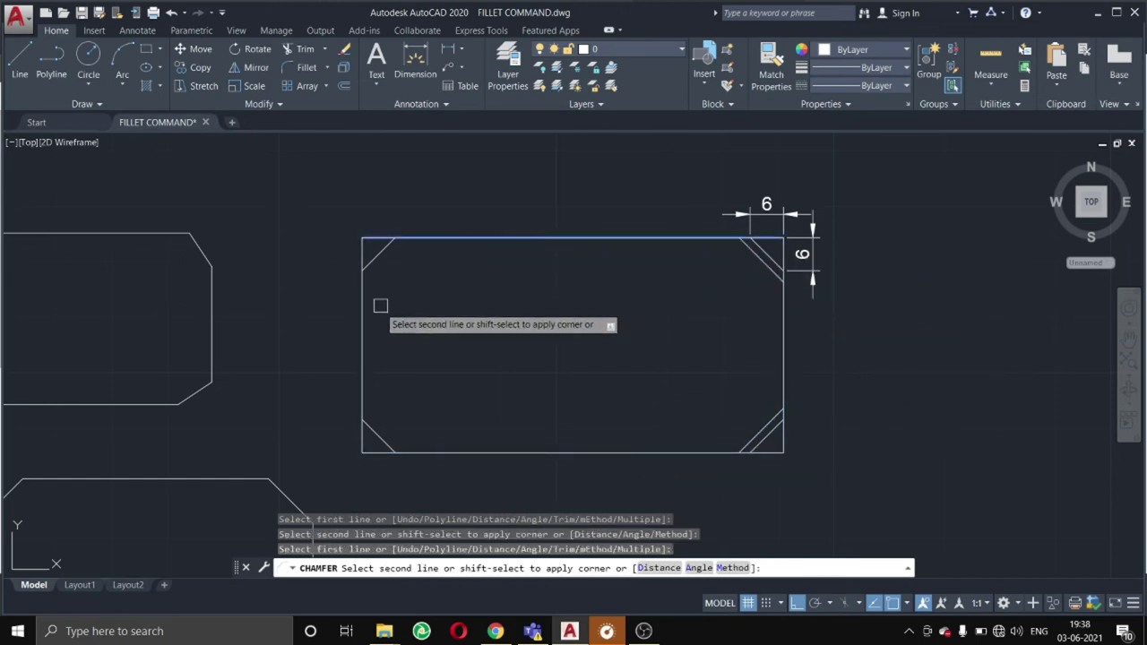
{"action": "left_click", "coordinate": [362, 321]}
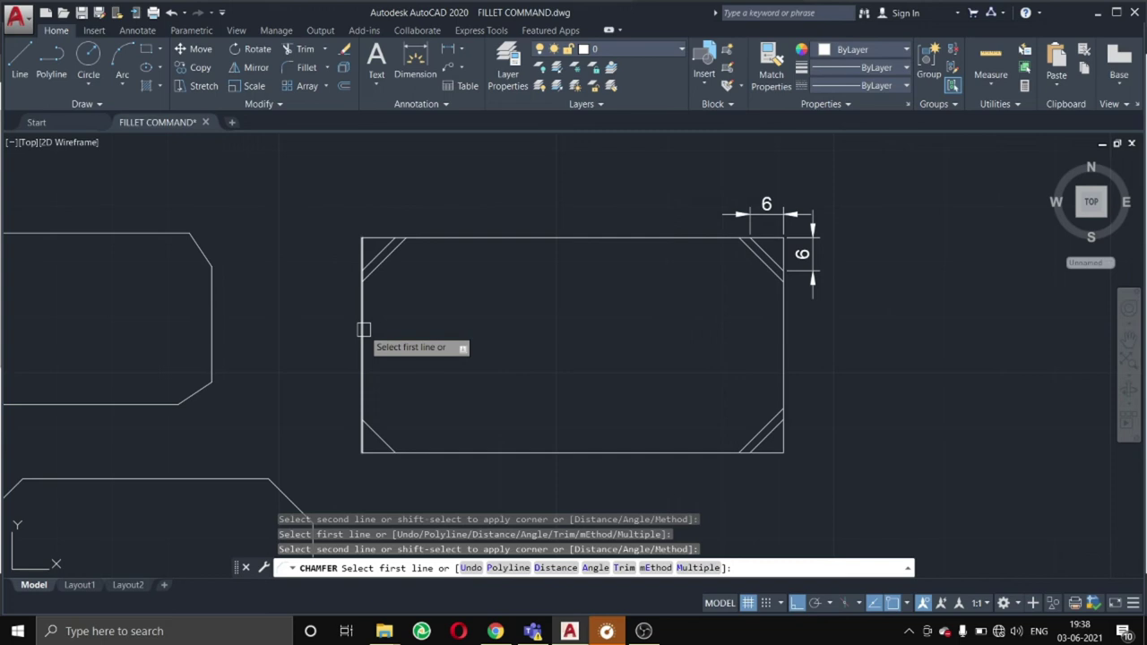
{"action": "left_click", "coordinate": [364, 330]}
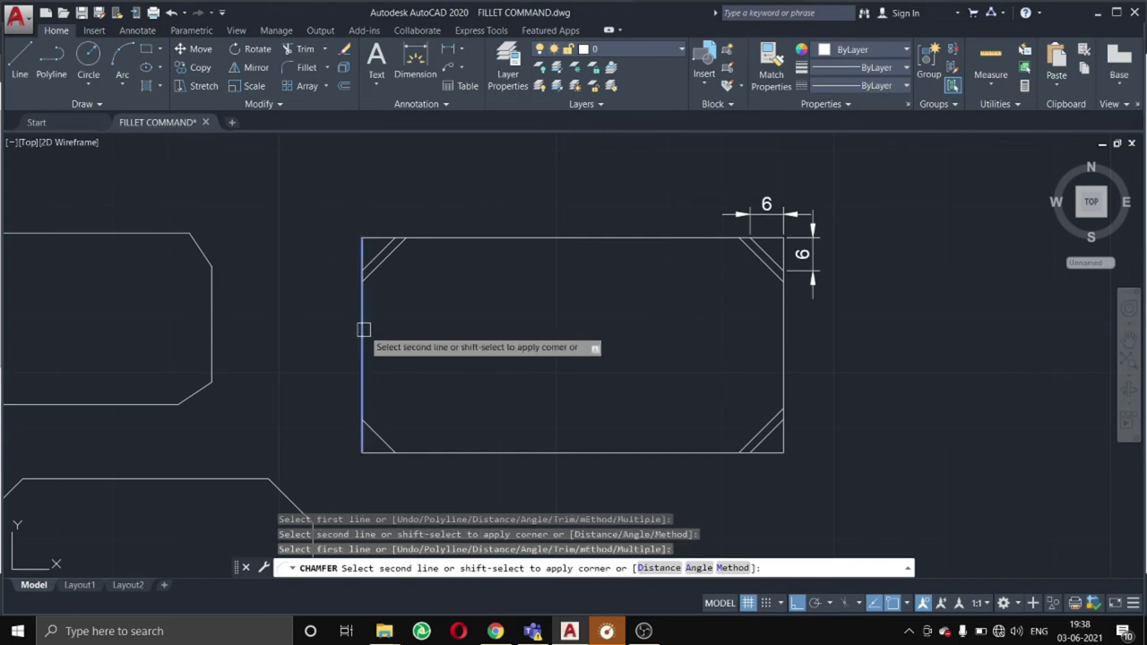
{"action": "left_click", "coordinate": [468, 450]}
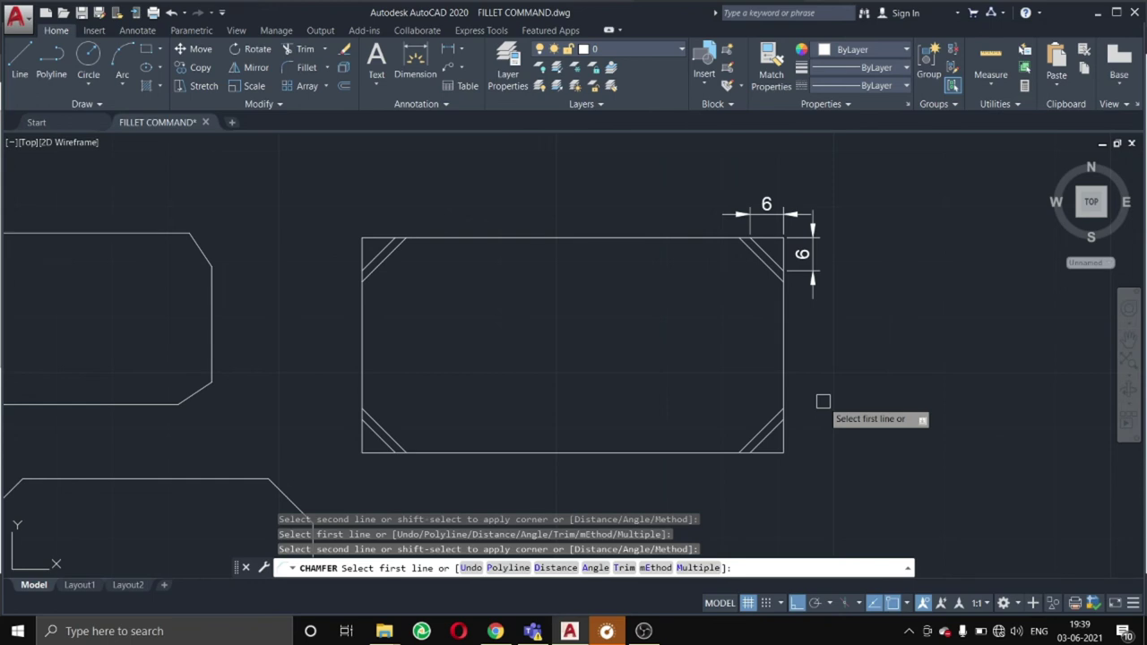
Restart CHAMFER in Angle mode with length 10 and angle 45°.
{"action": "key", "text": "Escape"}
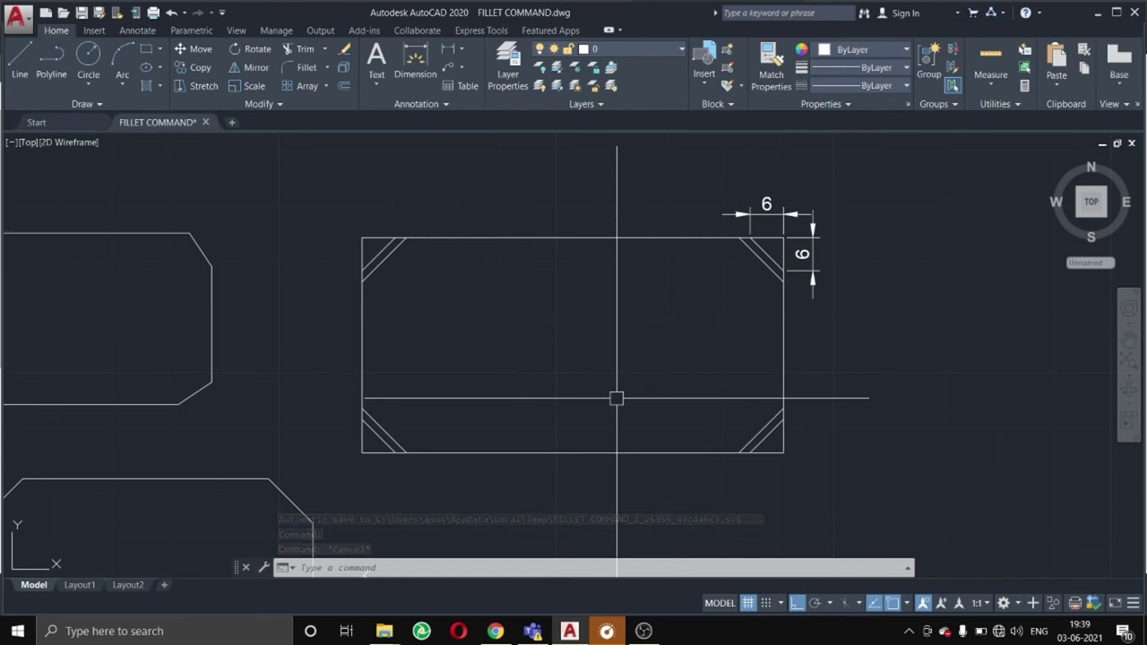
{"action": "type", "text": "cha"}
{"action": "key", "text": "Return"}
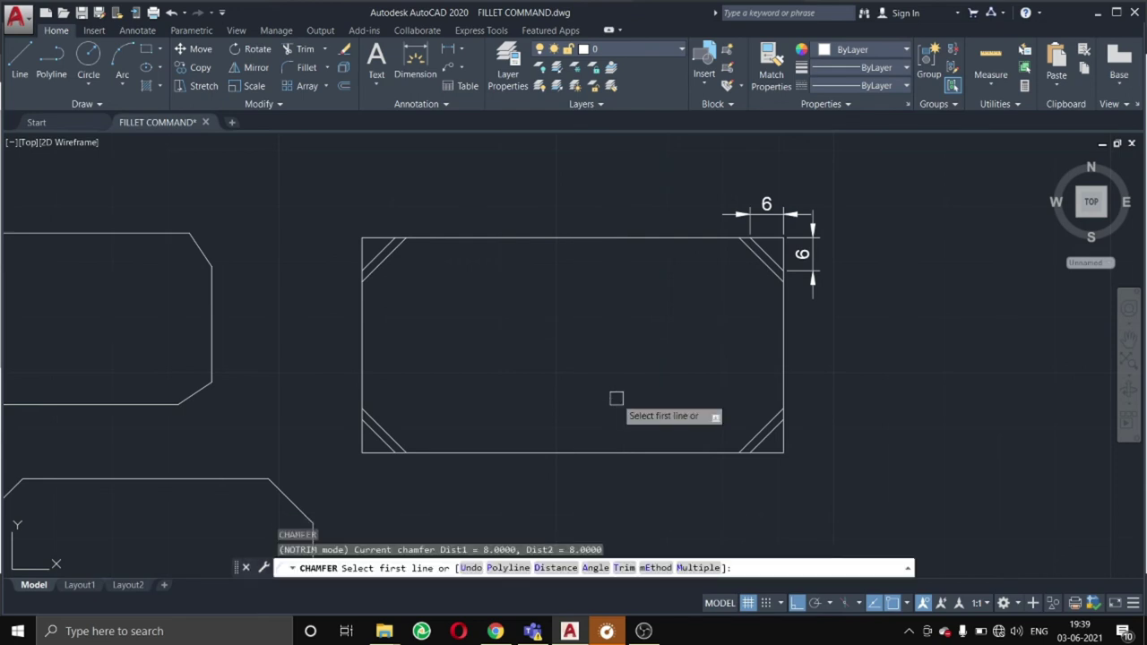
{"action": "left_click", "coordinate": [596, 568]}
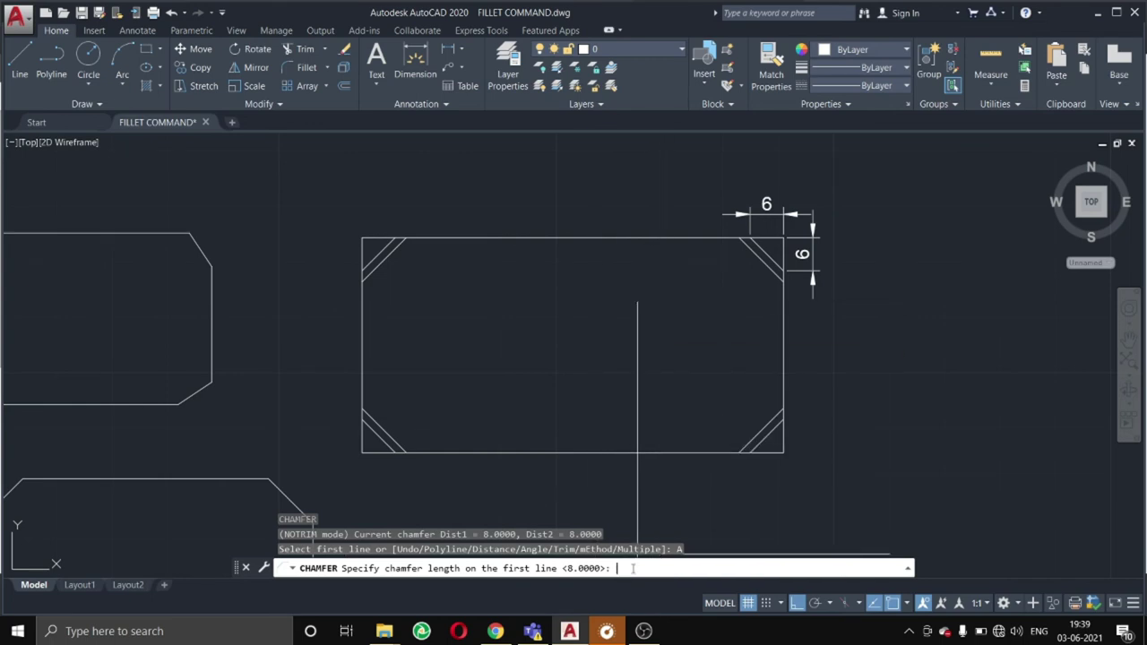
{"action": "type", "text": "10"}
{"action": "key", "text": "Return"}
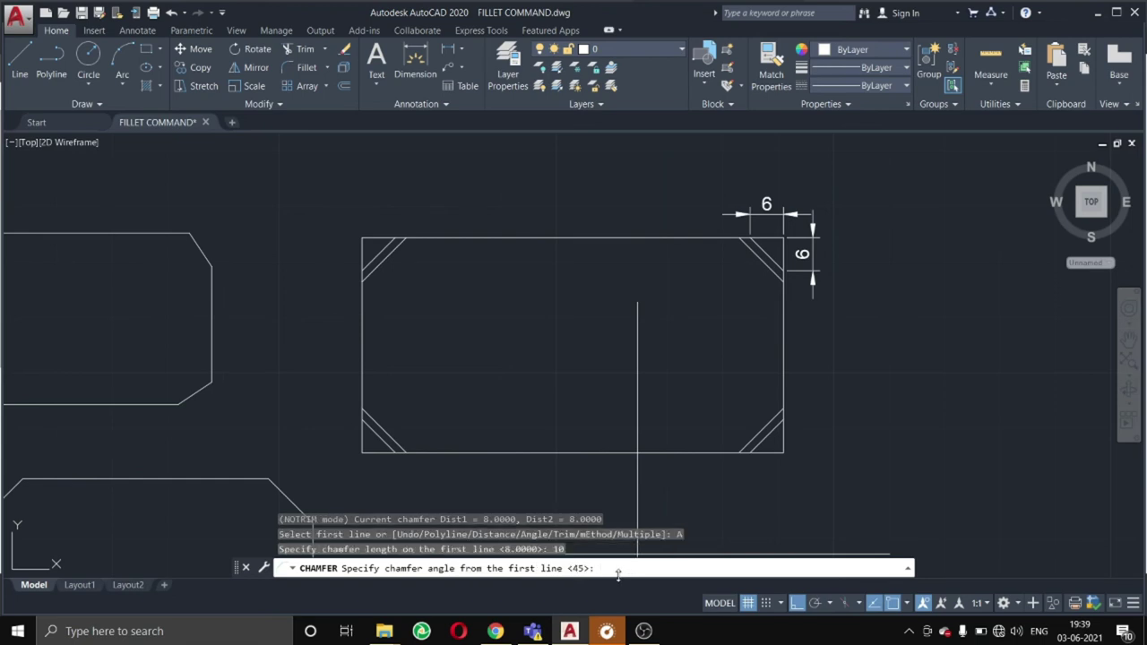
{"action": "key", "text": "Return"}
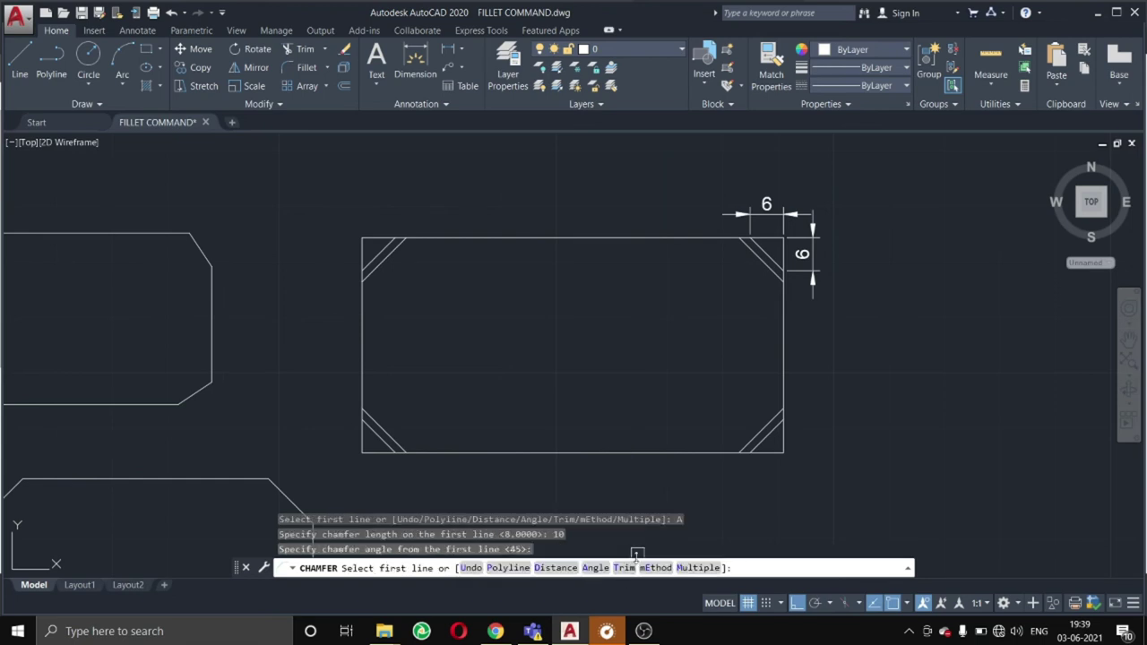
Chamfer all four corners with the 10-unit, 45° setting.
{"action": "left_click", "coordinate": [656, 449]}
{"action": "left_click", "coordinate": [782, 358]}
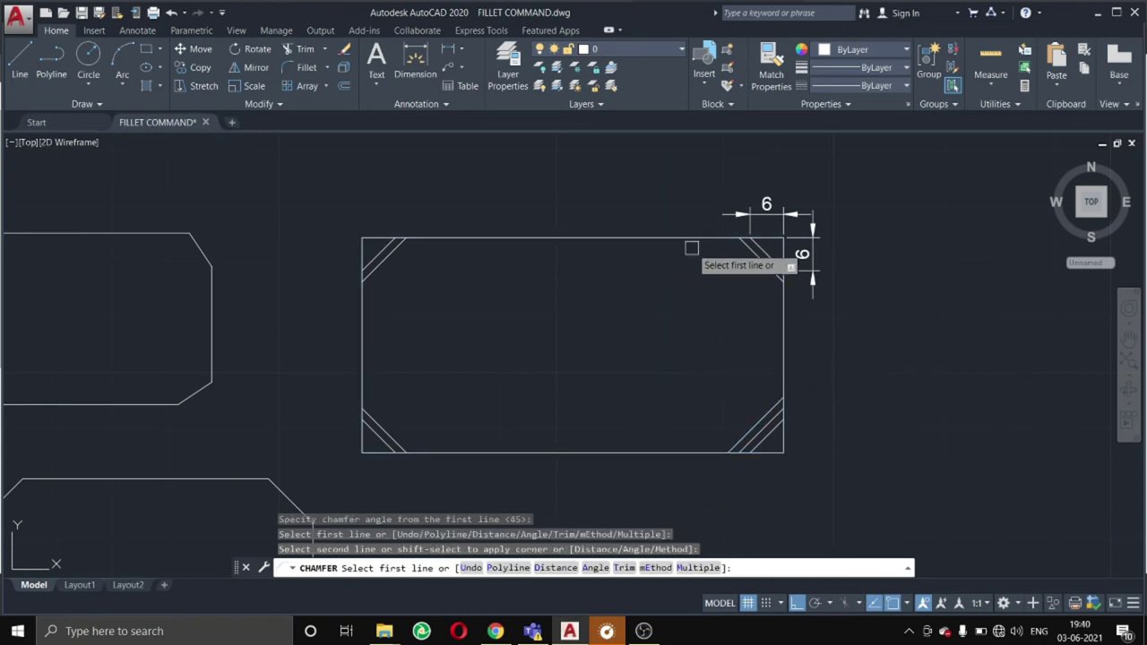
{"action": "left_click", "coordinate": [783, 333]}
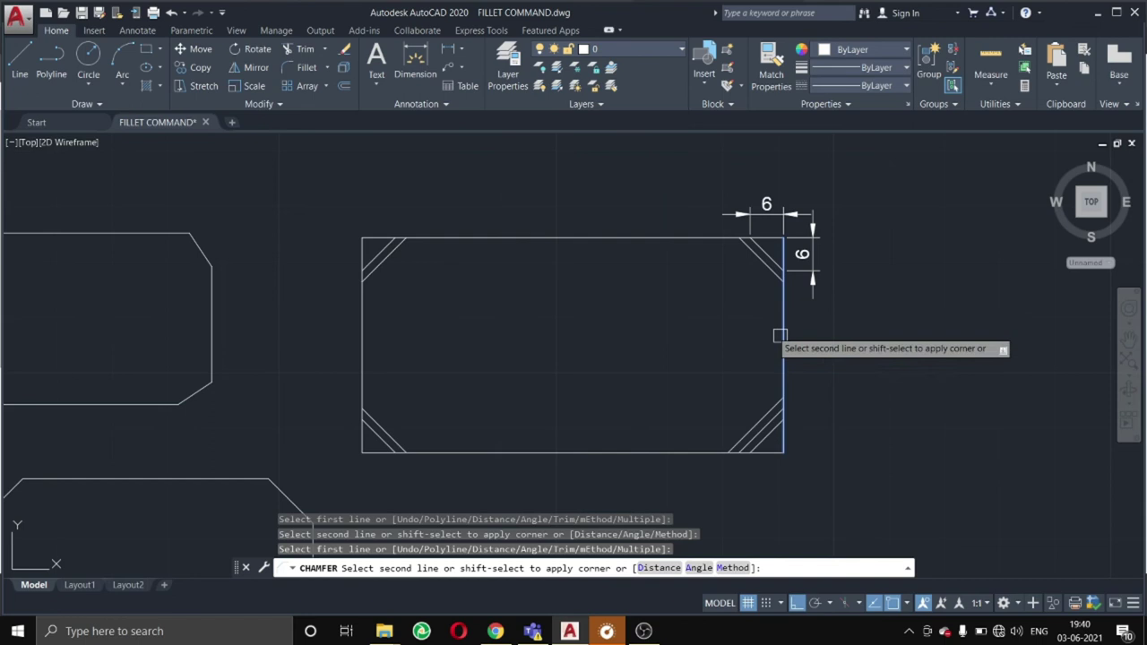
{"action": "left_click", "coordinate": [677, 231]}
{"action": "left_click", "coordinate": [489, 238]}
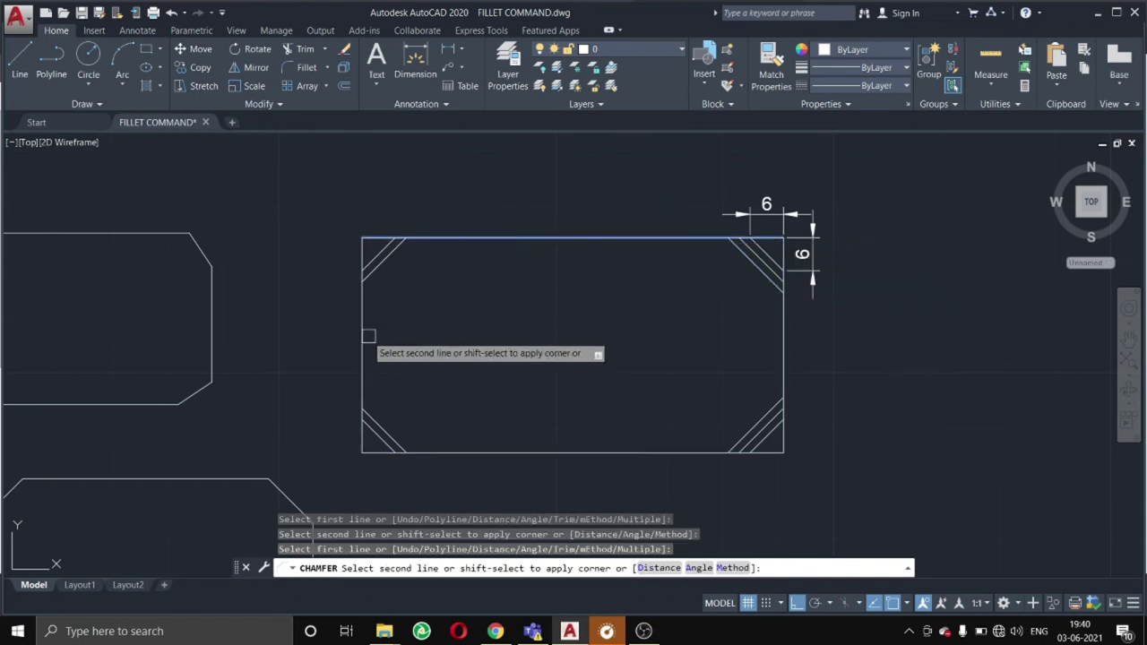
{"action": "left_click", "coordinate": [368, 336]}
{"action": "left_click", "coordinate": [363, 399]}
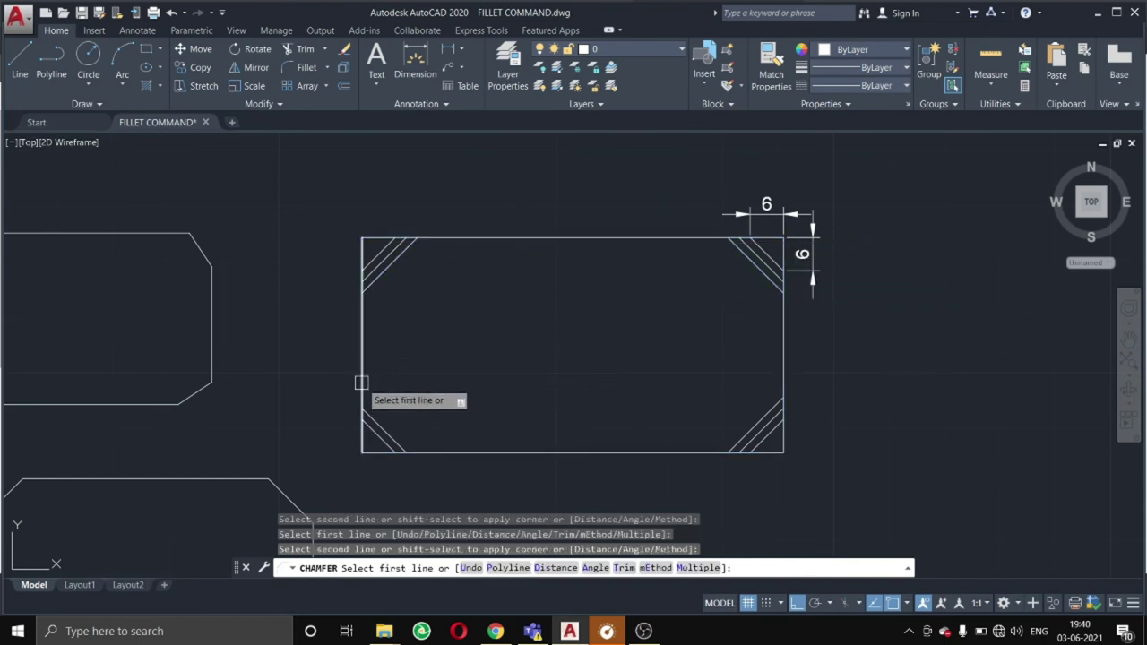
{"action": "left_click", "coordinate": [466, 438]}
{"action": "key", "text": "Escape"}
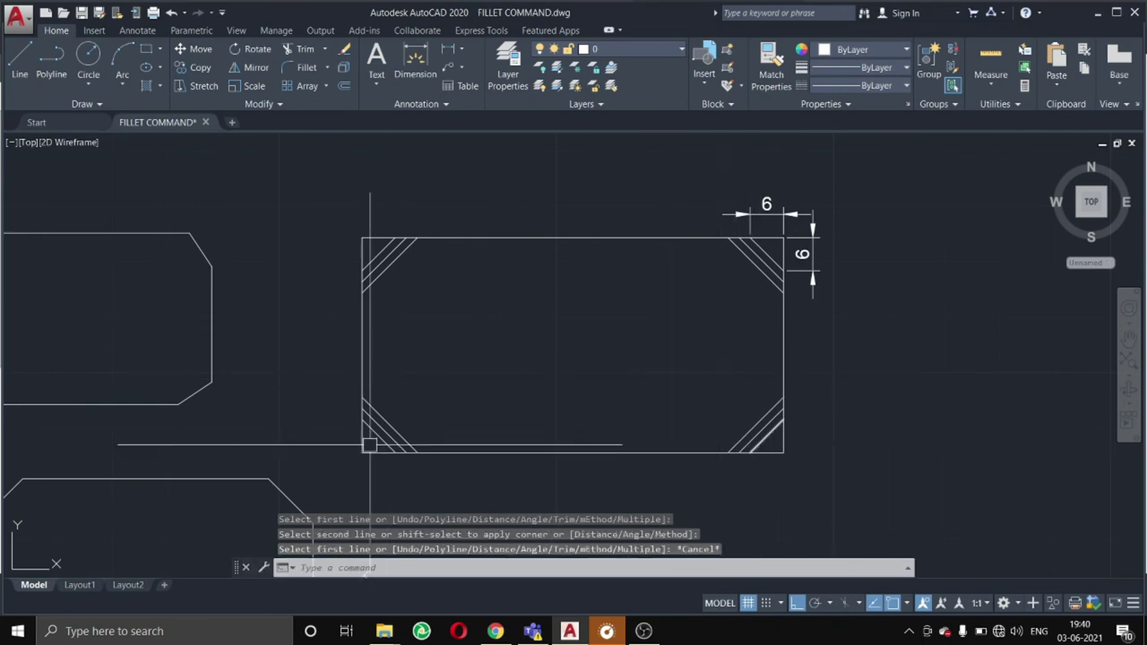
Add a 10 linear dimension below the bottom-right chamfer with DLI.
{"action": "type", "text": "d"}
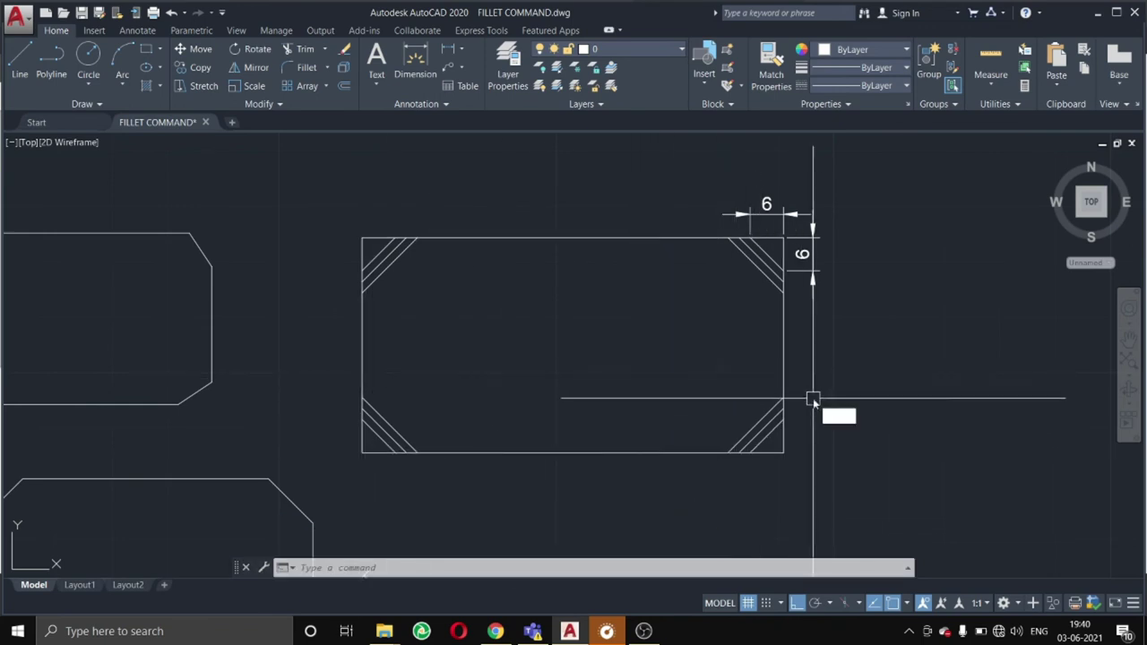
{"action": "type", "text": "li"}
{"action": "key", "text": "Return"}
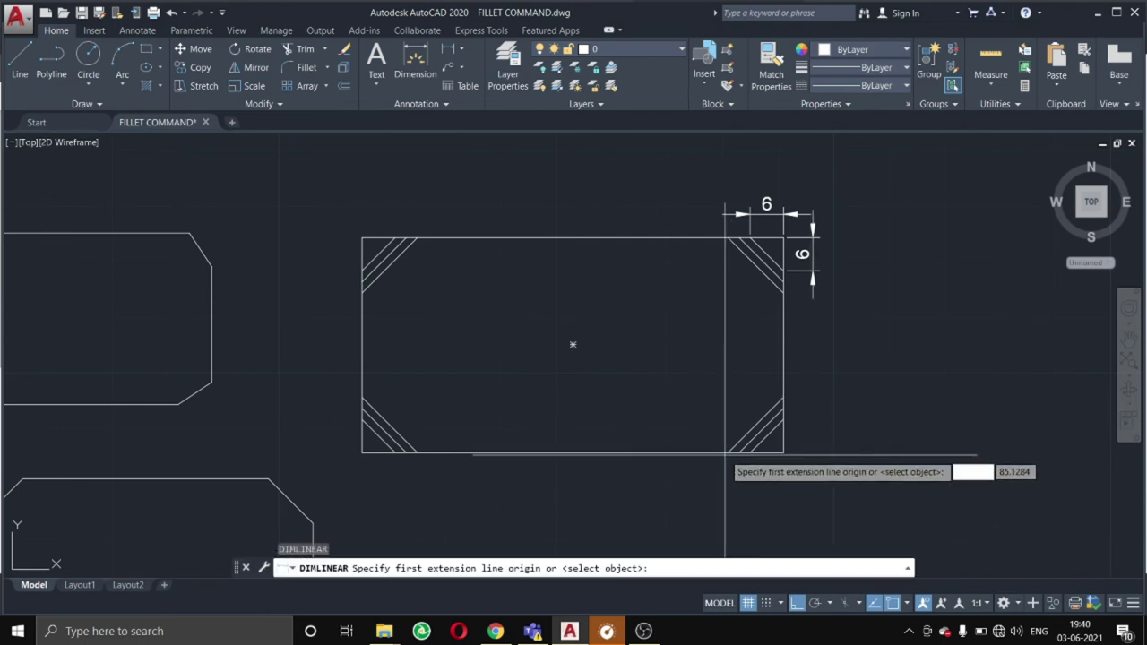
{"action": "left_click", "coordinate": [728, 452]}
{"action": "left_click", "coordinate": [784, 452]}
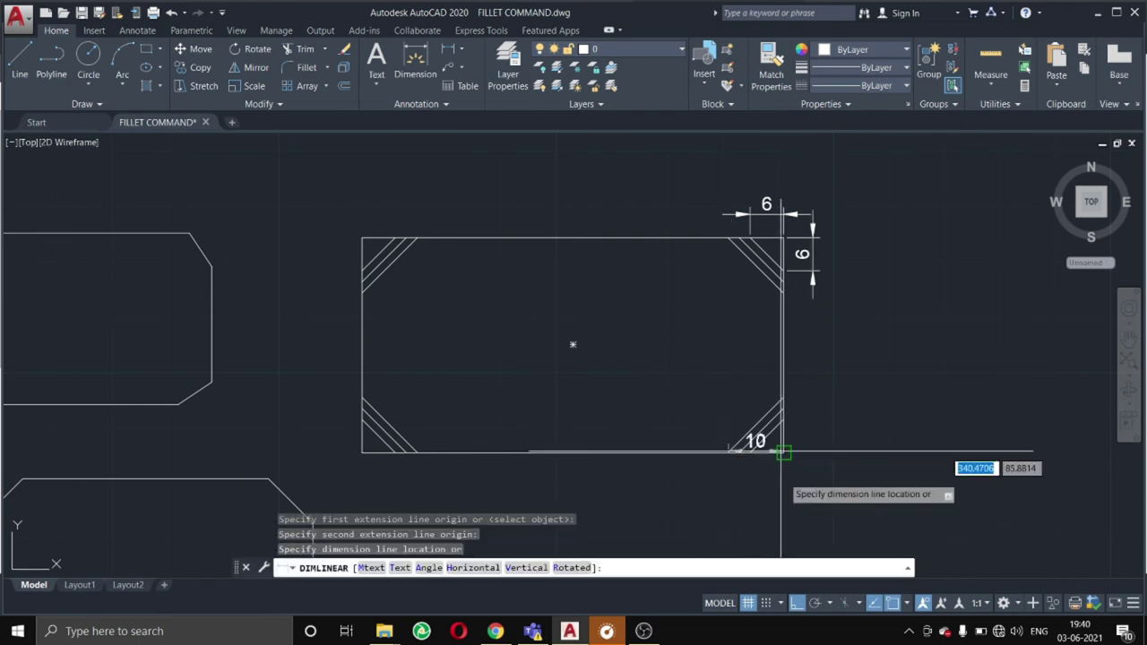
{"action": "left_click", "coordinate": [789, 506]}
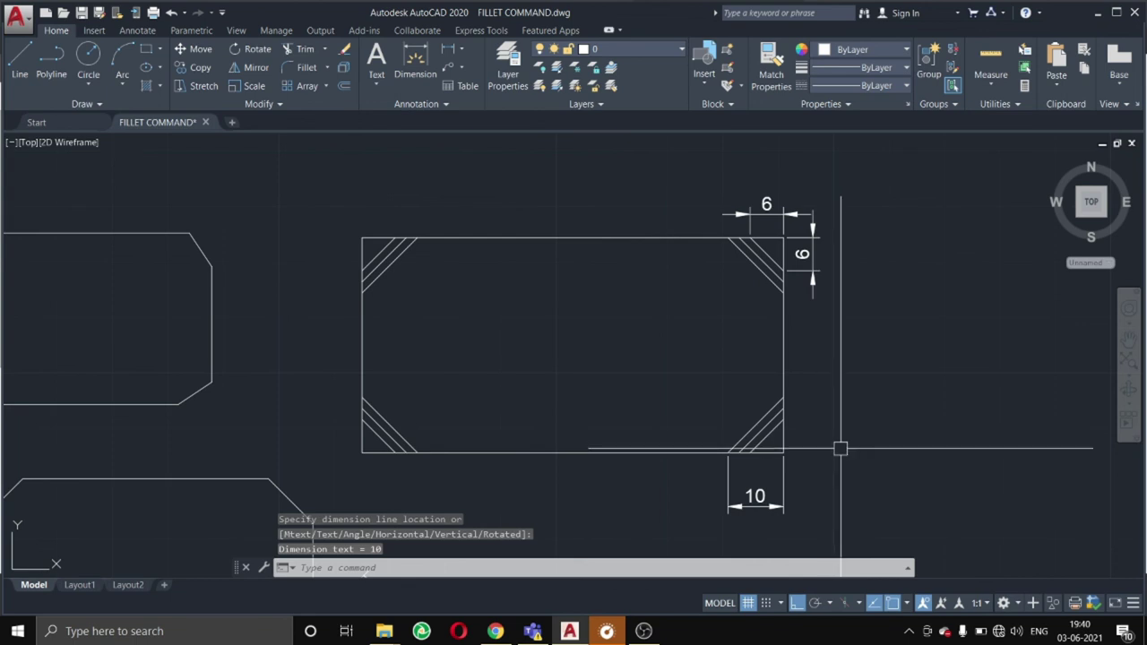
Add a 45° angular dimension between the chamfer and bottom edge with DAN.
{"action": "type", "text": "da"}
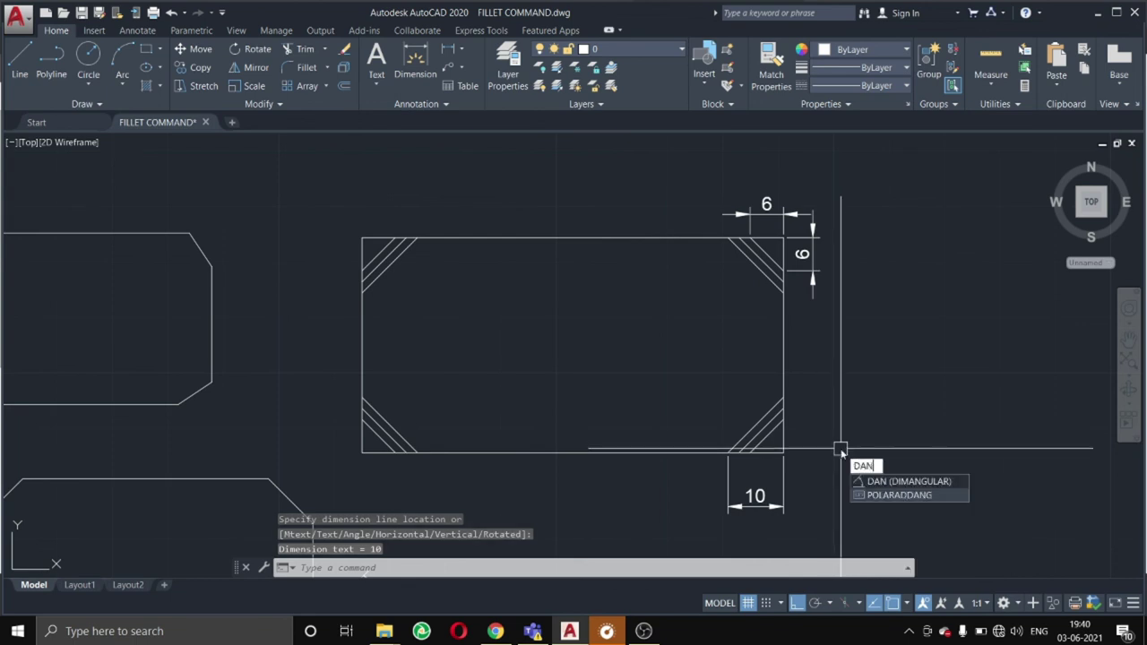
{"action": "type", "text": "n"}
{"action": "key", "text": "Return"}
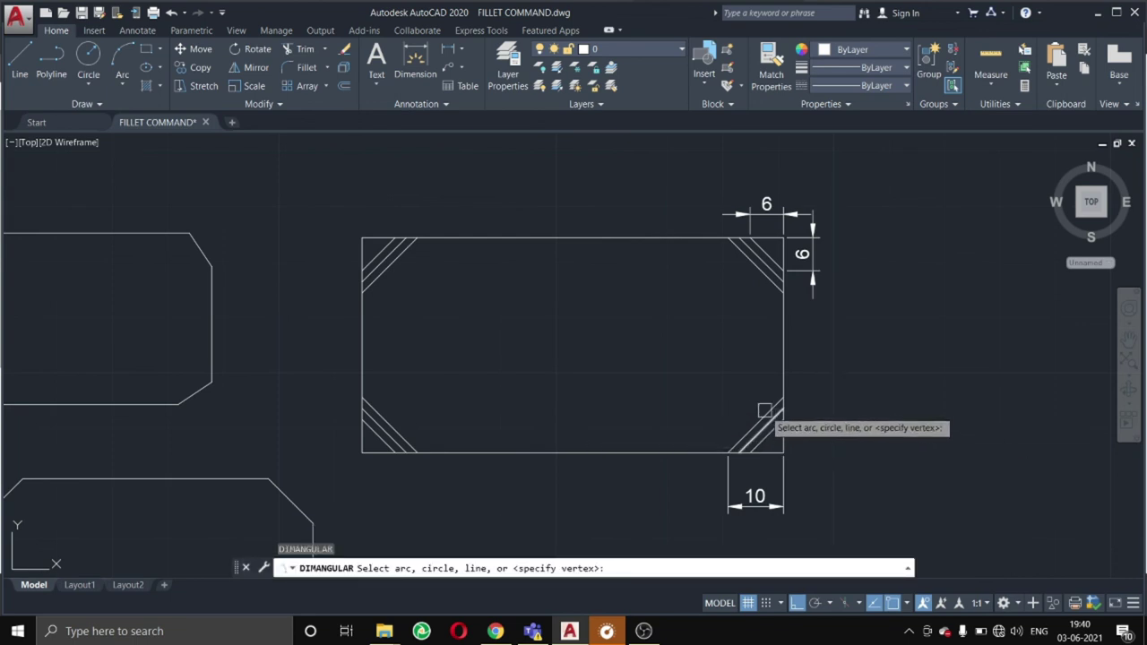
{"action": "left_click", "coordinate": [763, 408]}
{"action": "left_click", "coordinate": [769, 452]}
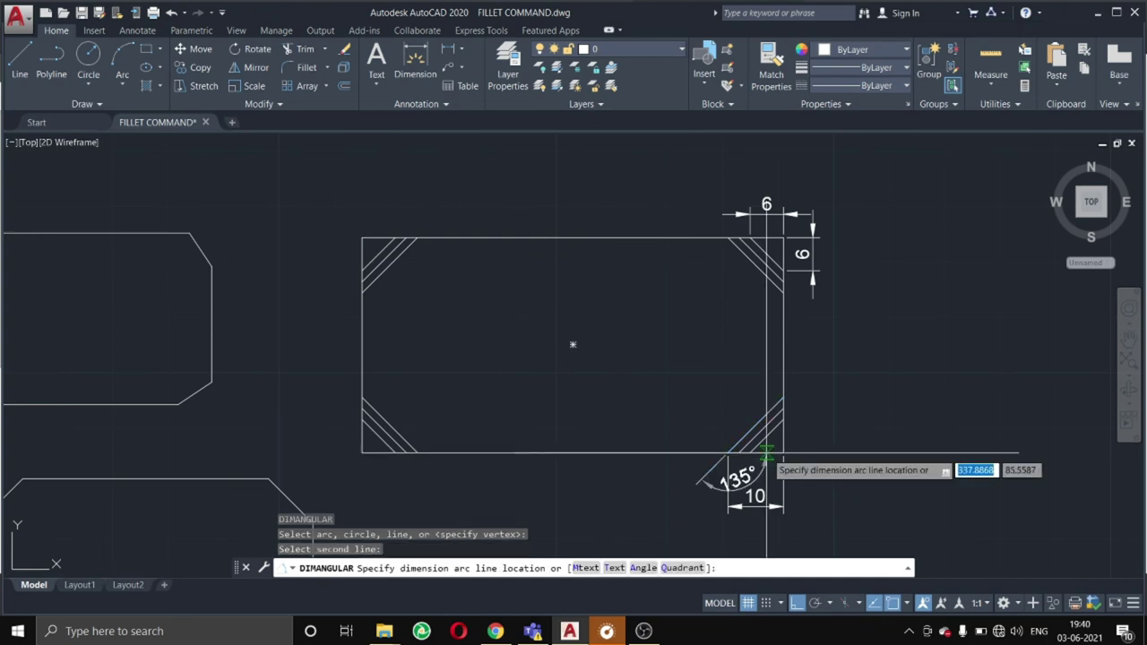
{"action": "left_click", "coordinate": [839, 428]}
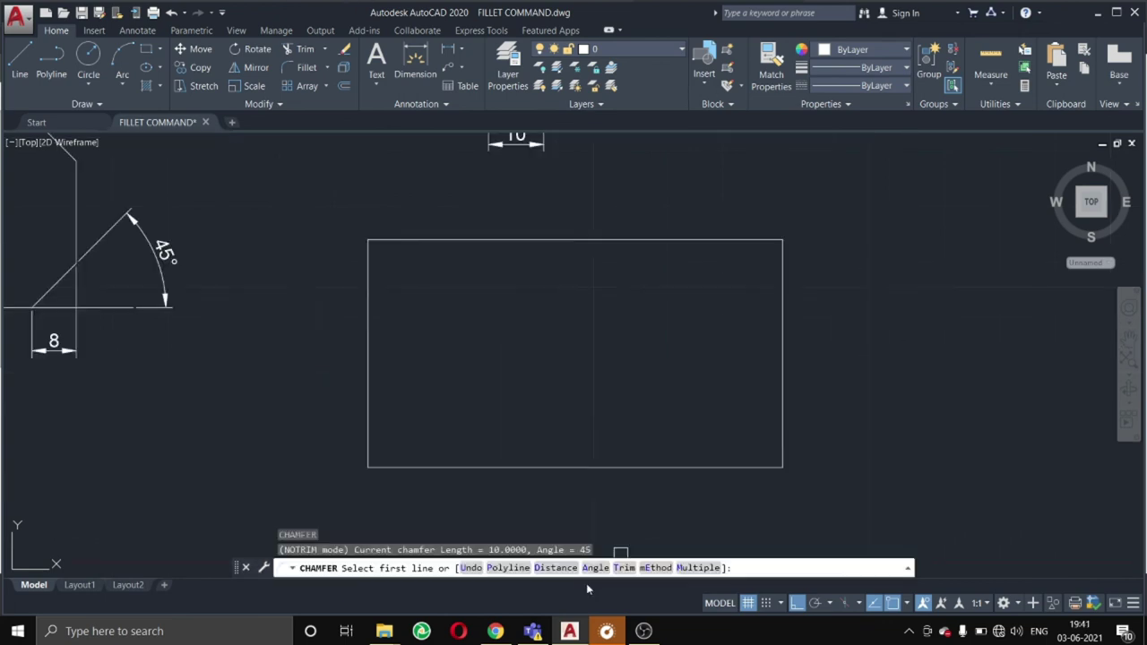
Chamfer every corner of the sixth rectangle at 10 and 45° using the Polyline option.
{"action": "left_click", "coordinate": [507, 568]}
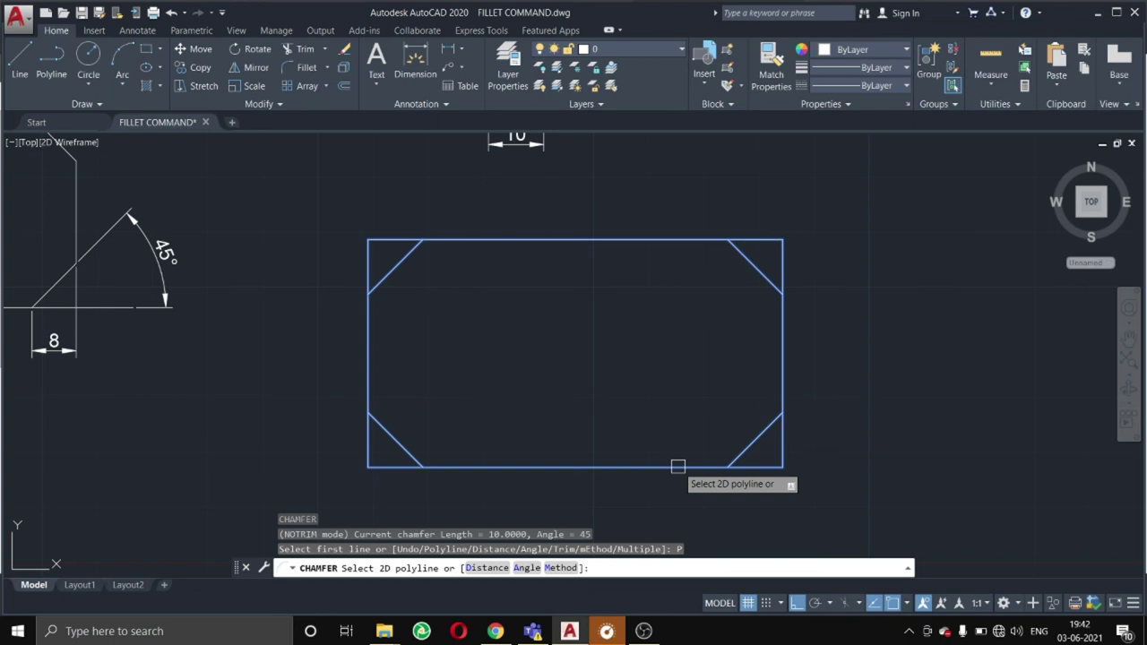
{"action": "left_click", "coordinate": [677, 466]}
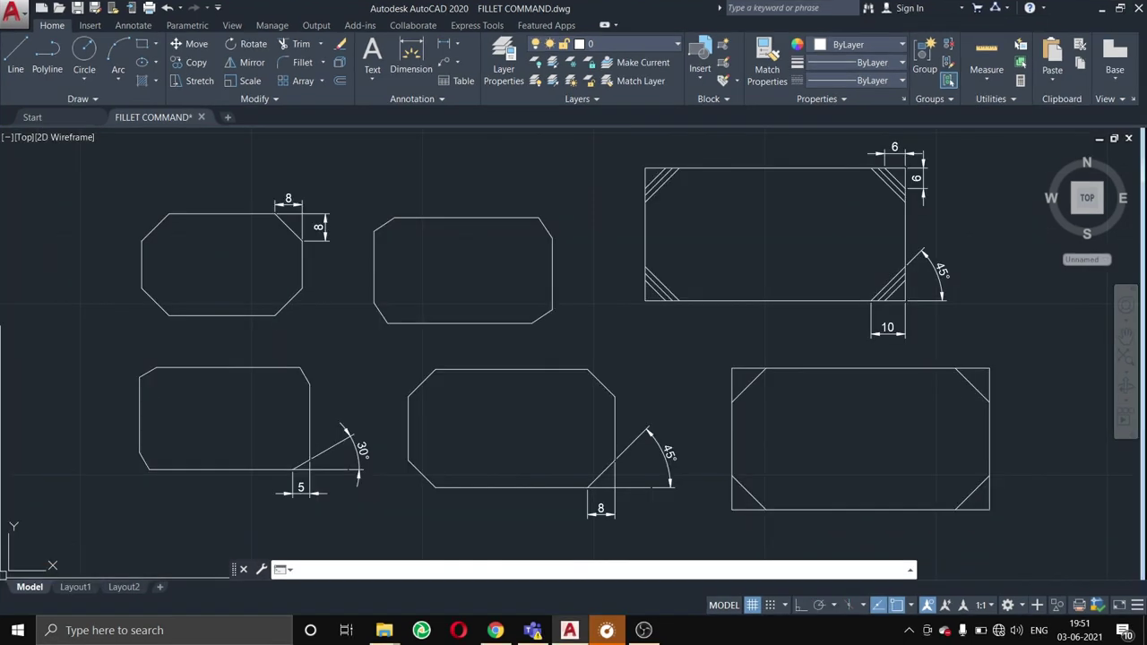